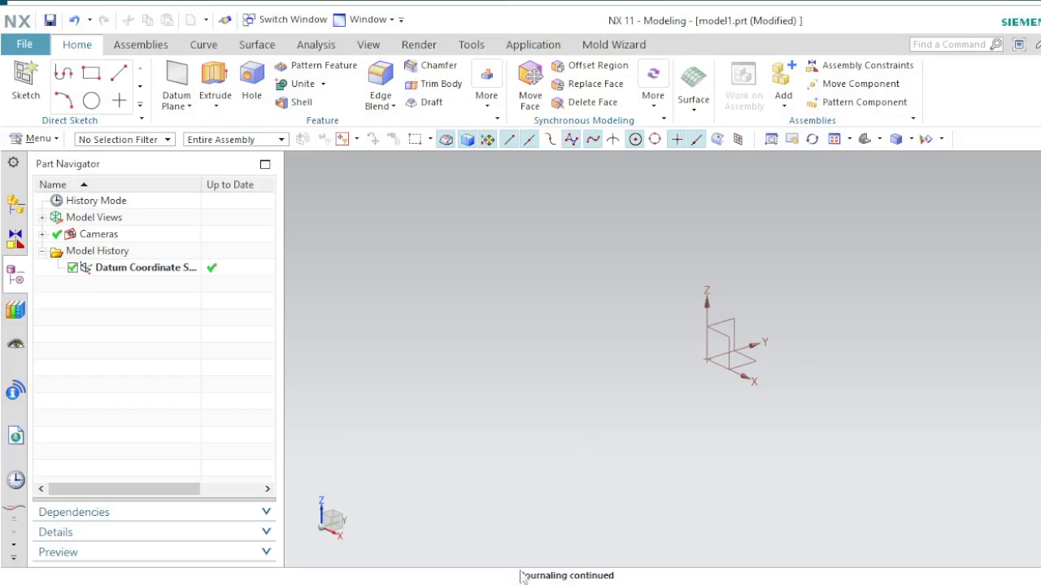
- Switch to the PDF drawing in the browser and examine the plate's linear dimensions and hole diameters on page 36
key(alt+Tab)
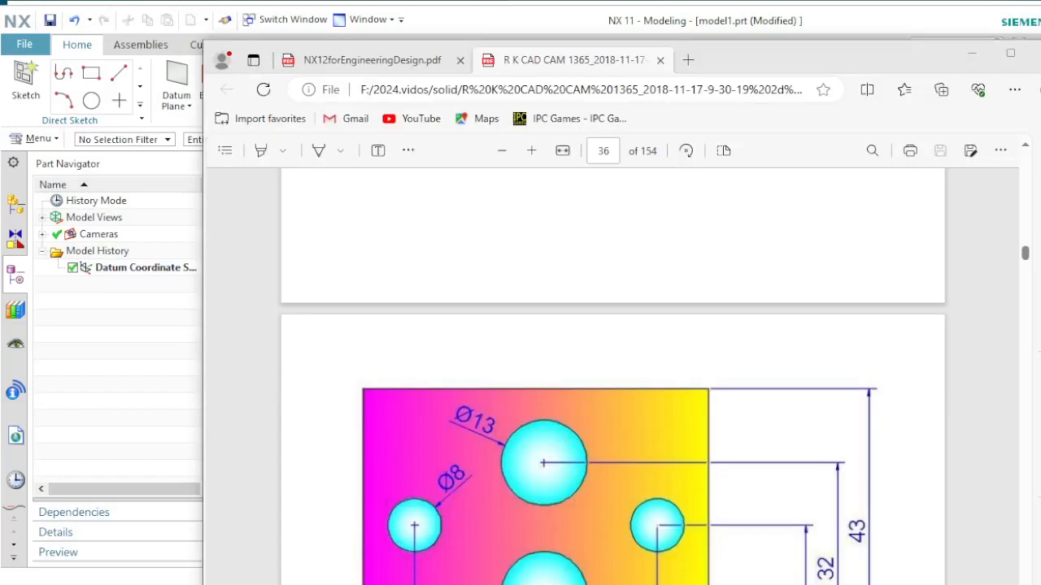
scroll(567, 381, down, 3)
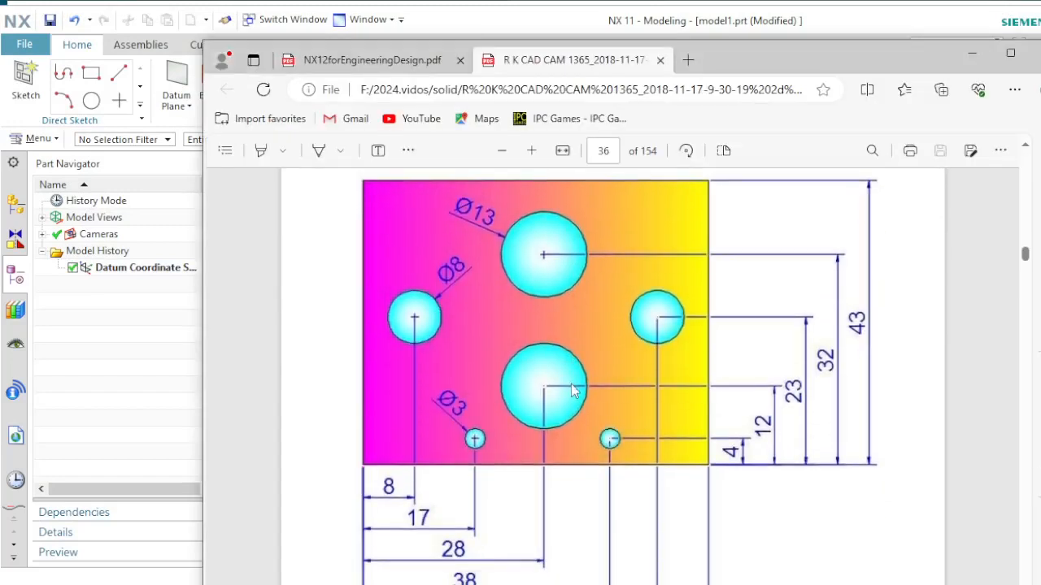
scroll(572, 390, up, 1)
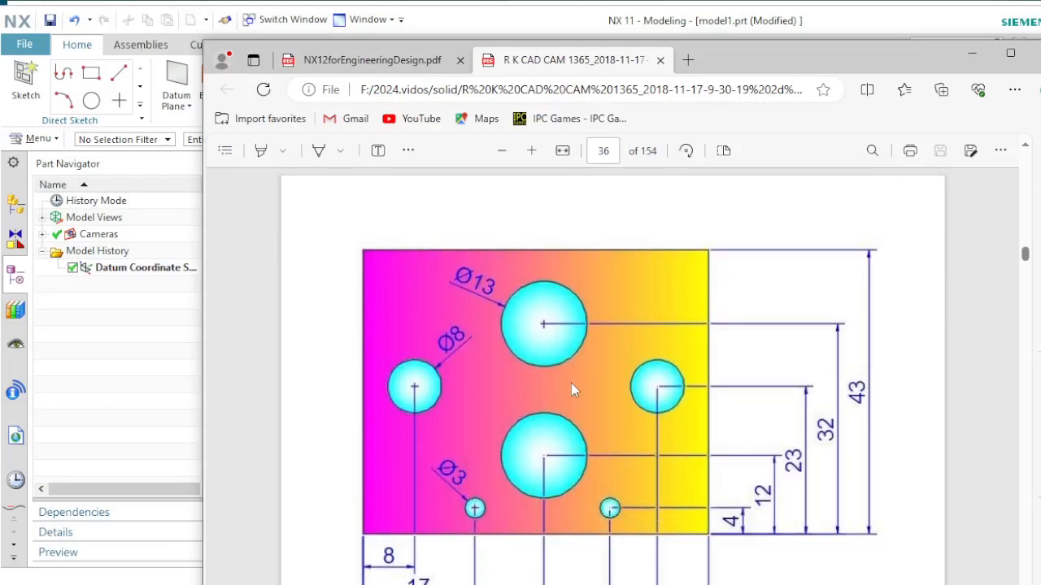
scroll(571, 389, down, 1)
scroll(573, 390, down, 1)
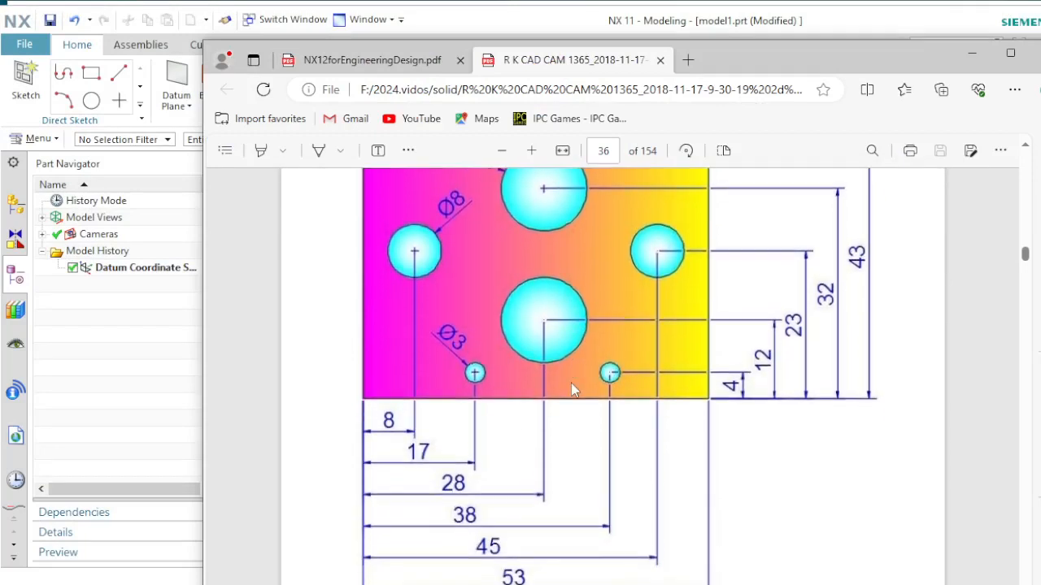
scroll(572, 390, up, 1)
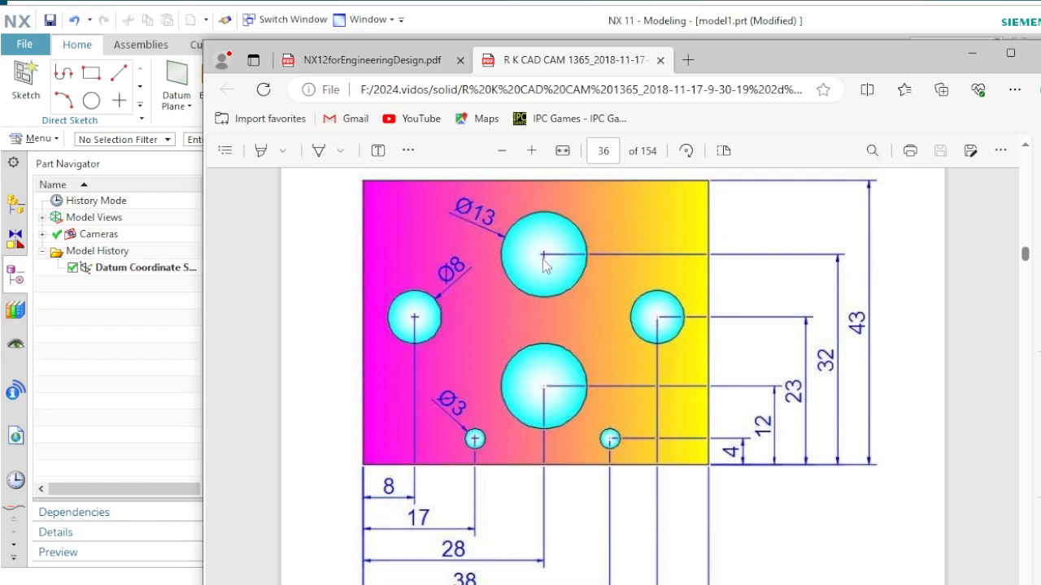
scroll(527, 325, down, 2)
scroll(530, 333, up, 4)
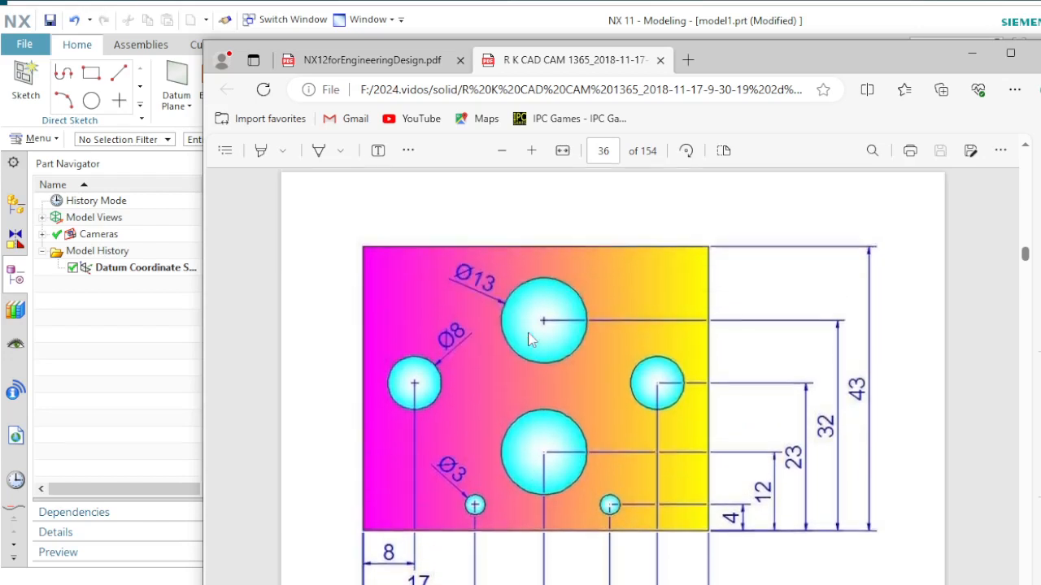
scroll(528, 327, down, 4)
- Examine the plate drawing with ordinate dimensions on page 37, including the hole positions and diameters
scroll(529, 336, down, 9)
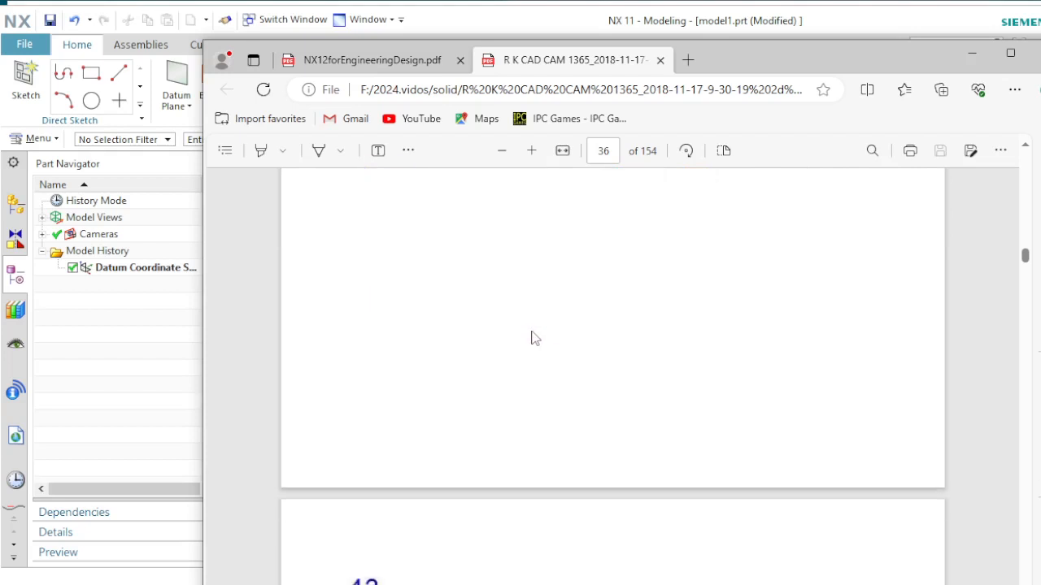
scroll(547, 348, down, 3)
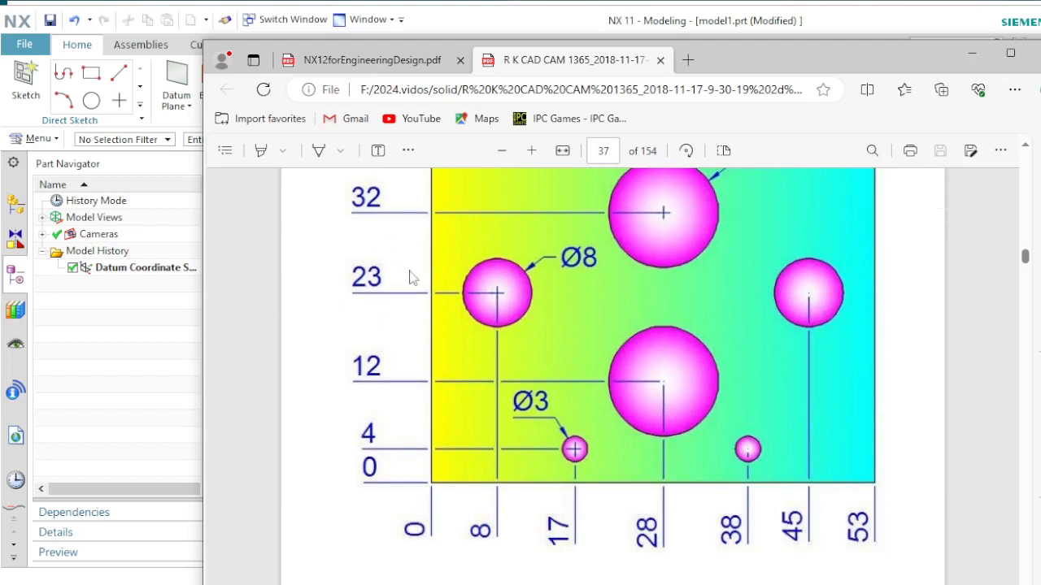
scroll(425, 409, up, 2)
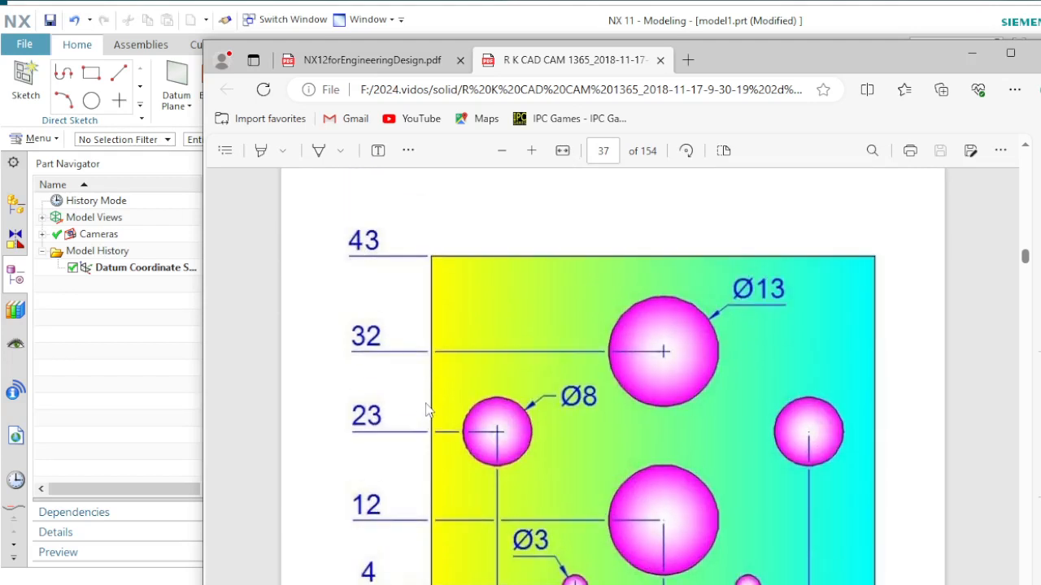
scroll(429, 409, down, 2)
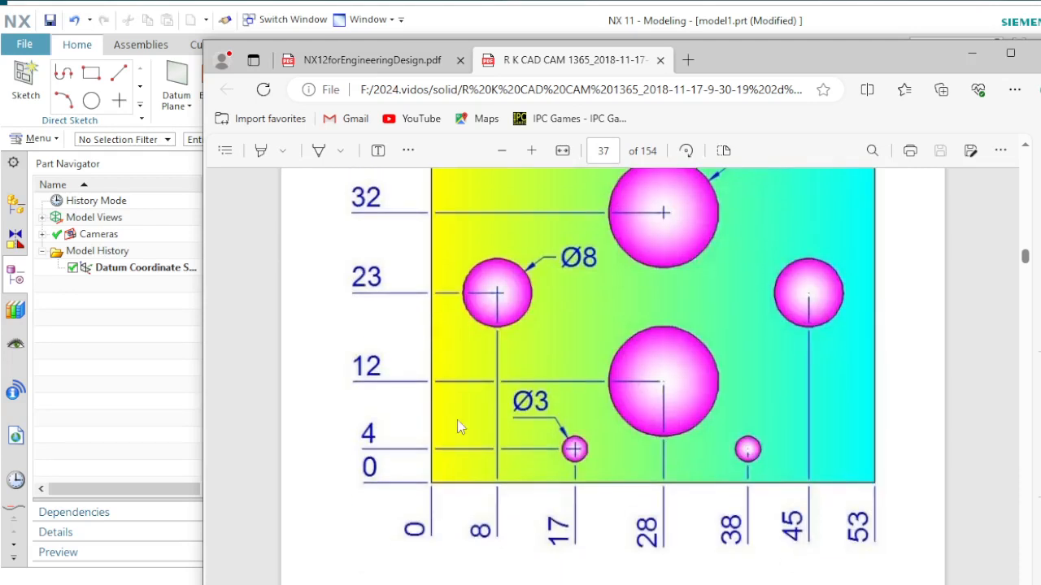
scroll(519, 425, up, 1)
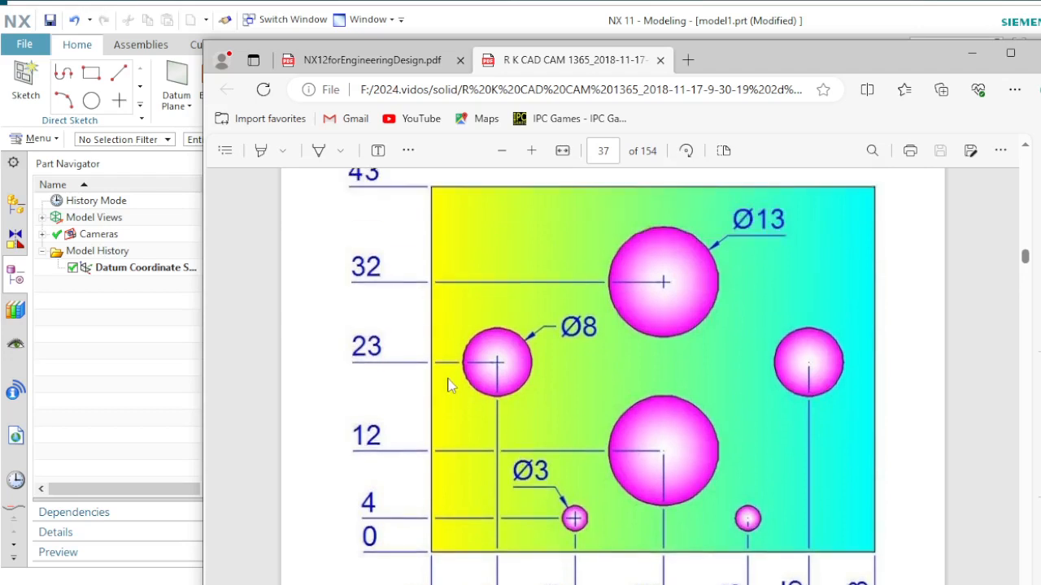
scroll(451, 385, up, 1)
scroll(451, 385, down, 3)
scroll(451, 386, up, 3)
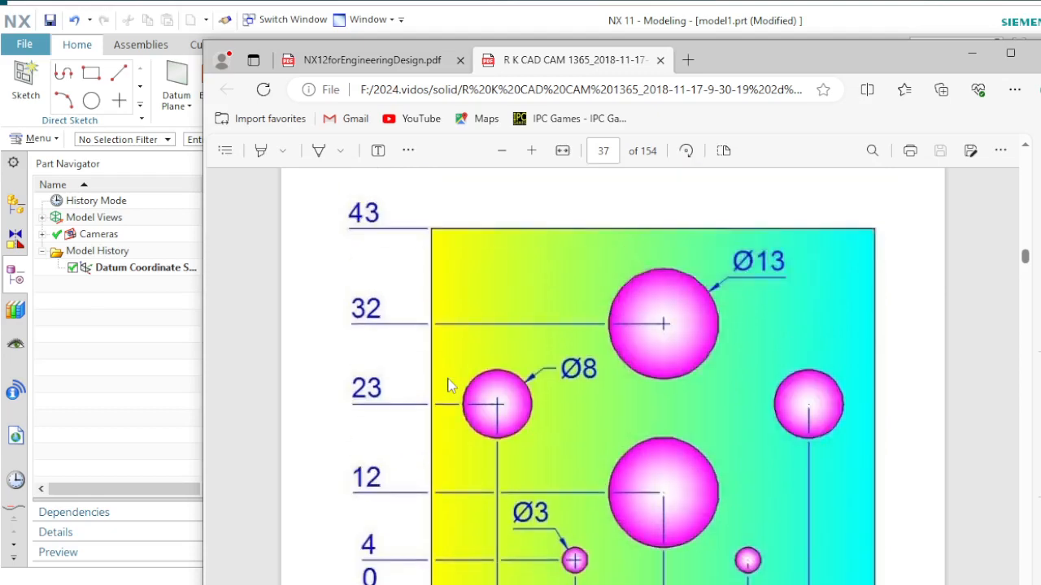
- Return to the page 36 drawing and review the horizontal and vertical hole positions and overall plate size
scroll(451, 386, up, 8)
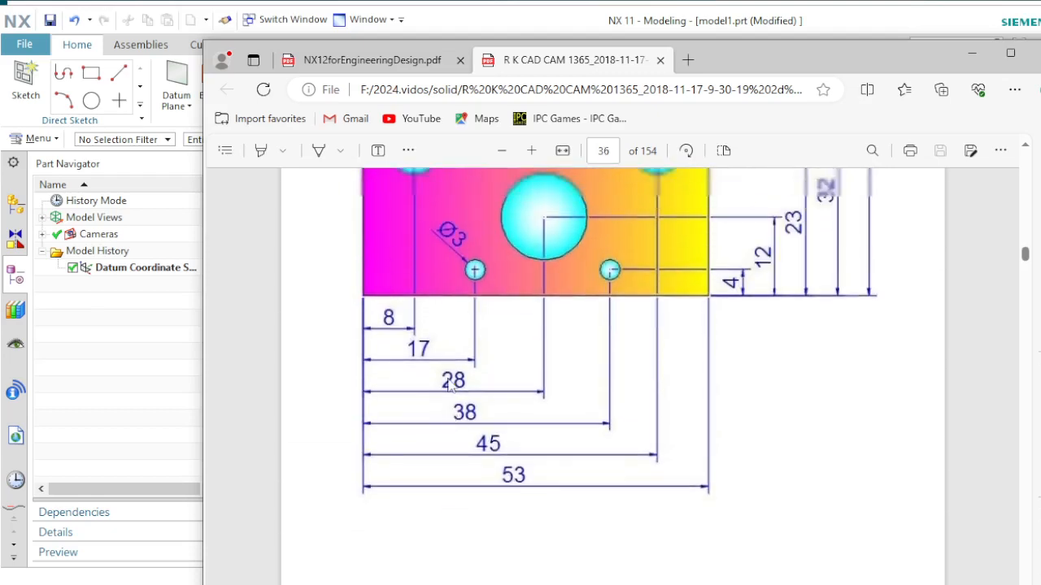
scroll(451, 386, up, 1)
scroll(451, 364, up, 1)
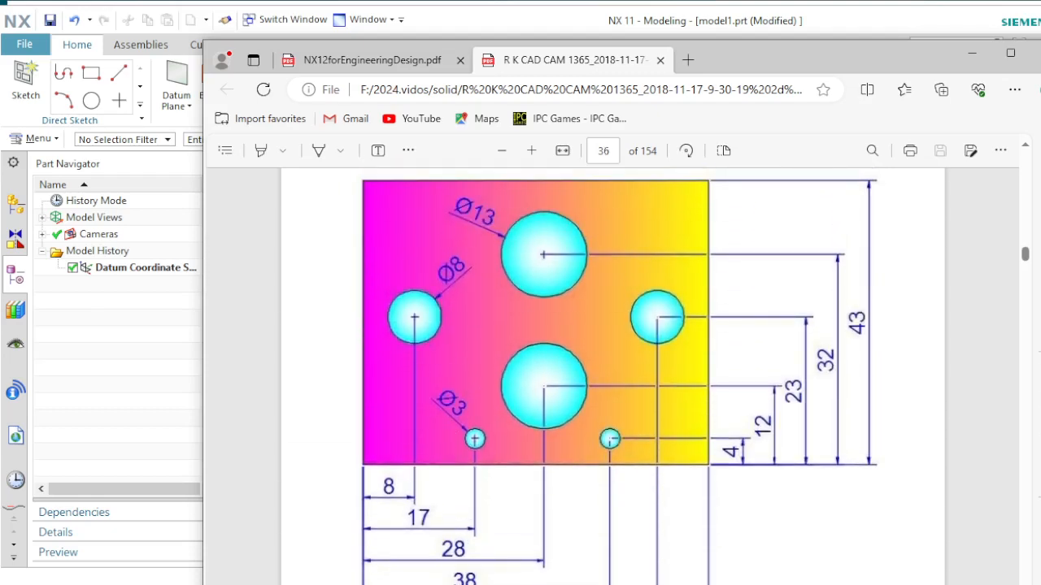
scroll(513, 421, up, 1)
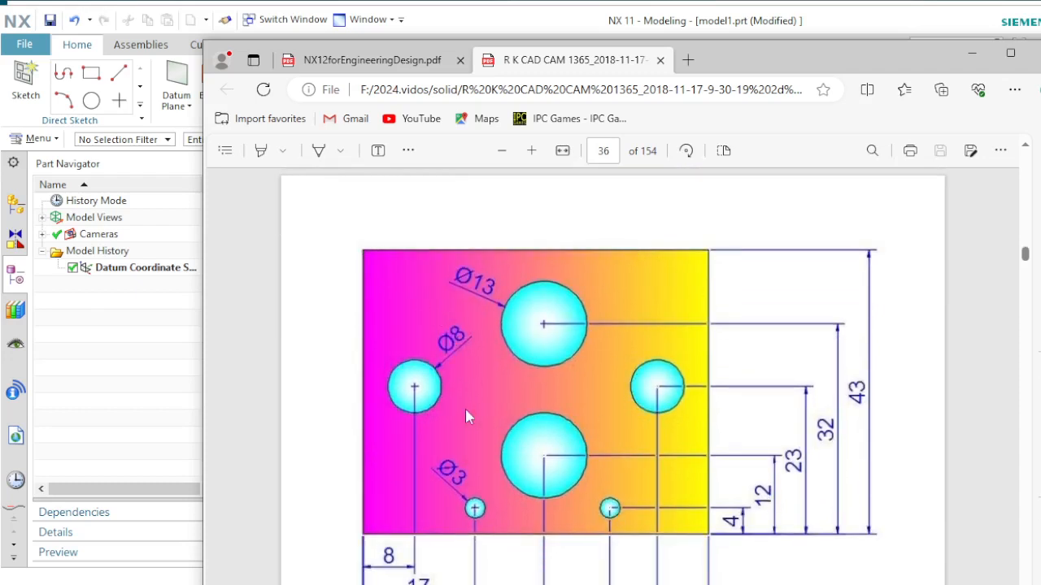
scroll(466, 411, down, 2)
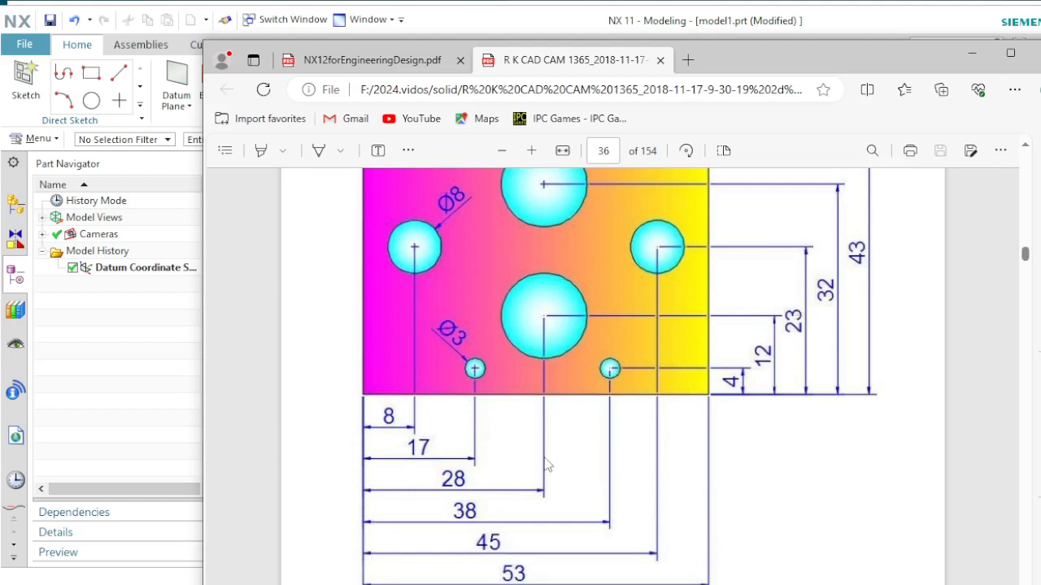
scroll(528, 478, up, 1)
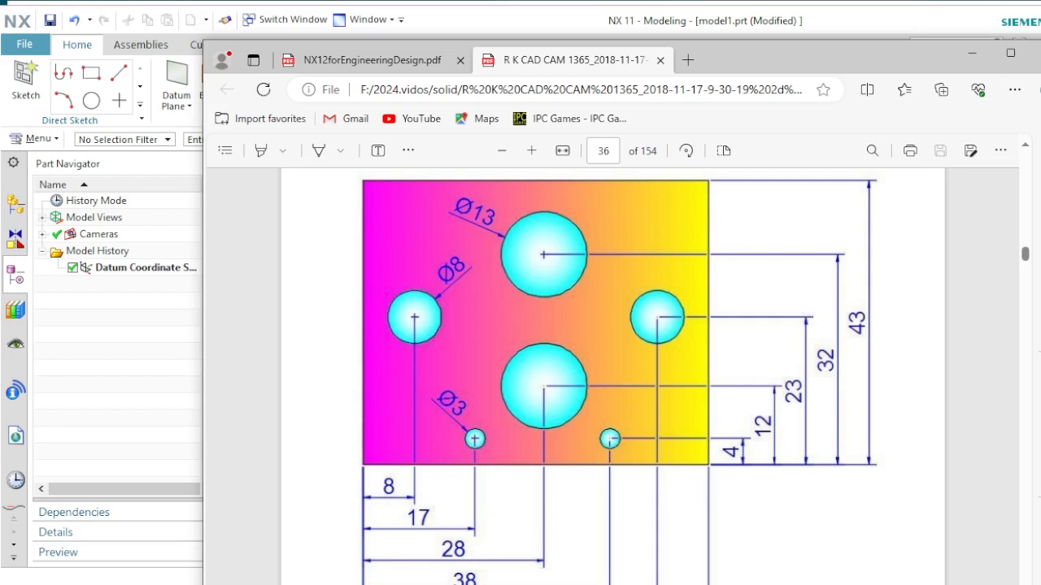
- Switch back to NX and create an On Plane sketch on the default XY plane with the Inferred plane method
click(567, 584)
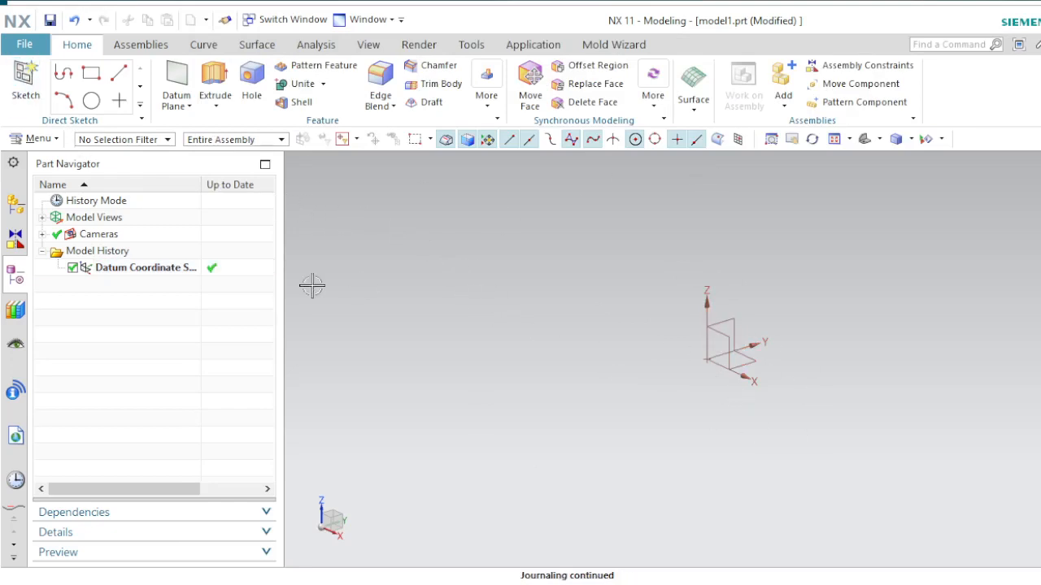
click(29, 95)
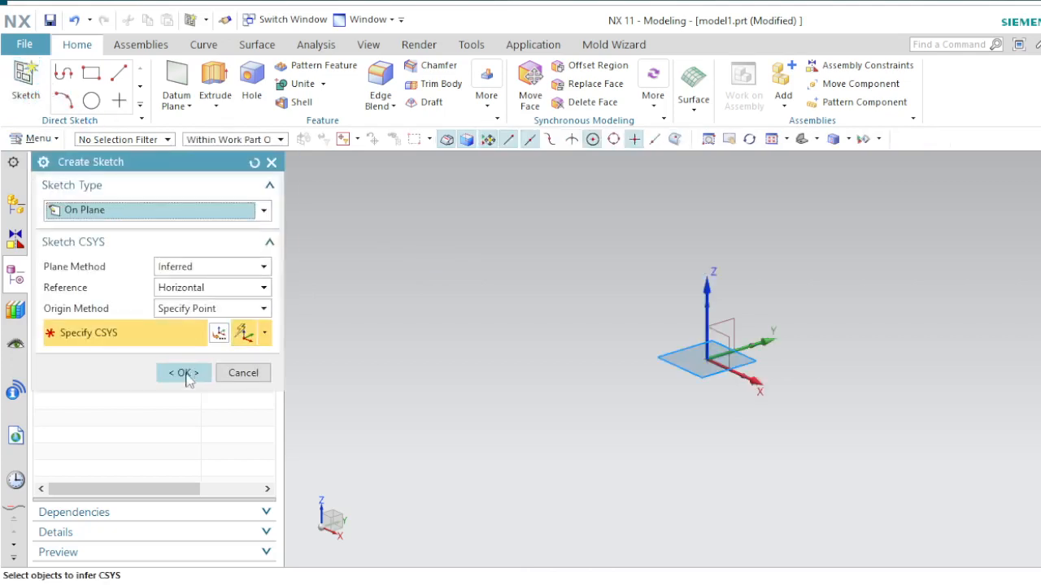
click(184, 373)
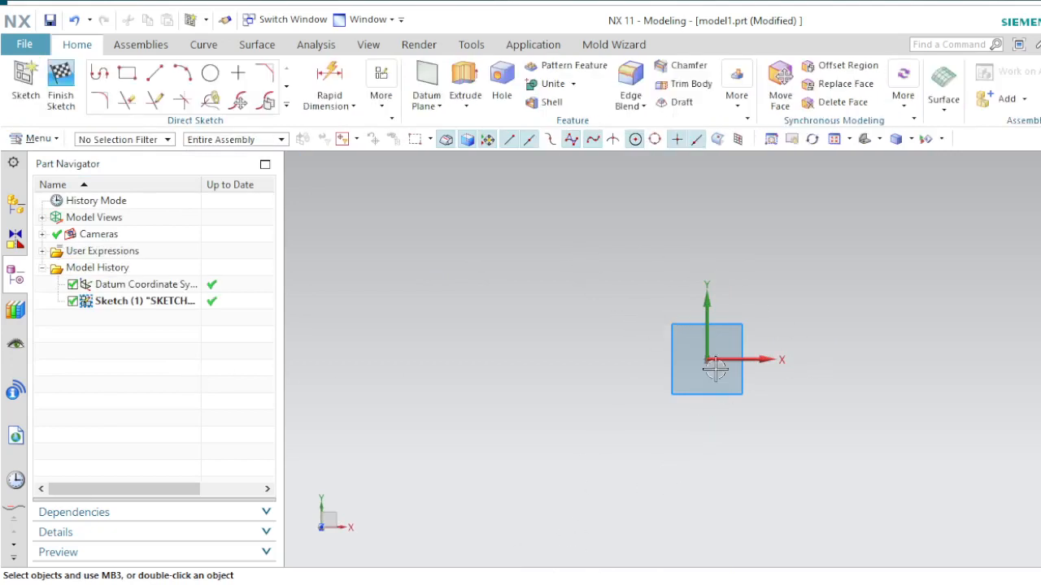
- Switch to the browser, bring up NX12forEngineeringDesign.pdf and read section 3.1 Overview on the uses of sketches
key(alt+Tab)
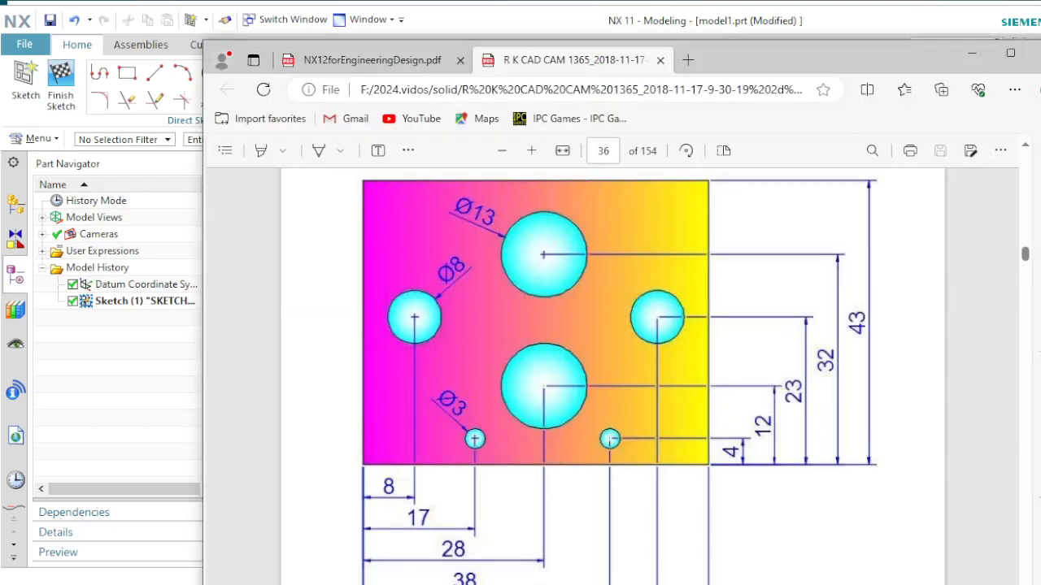
click(327, 66)
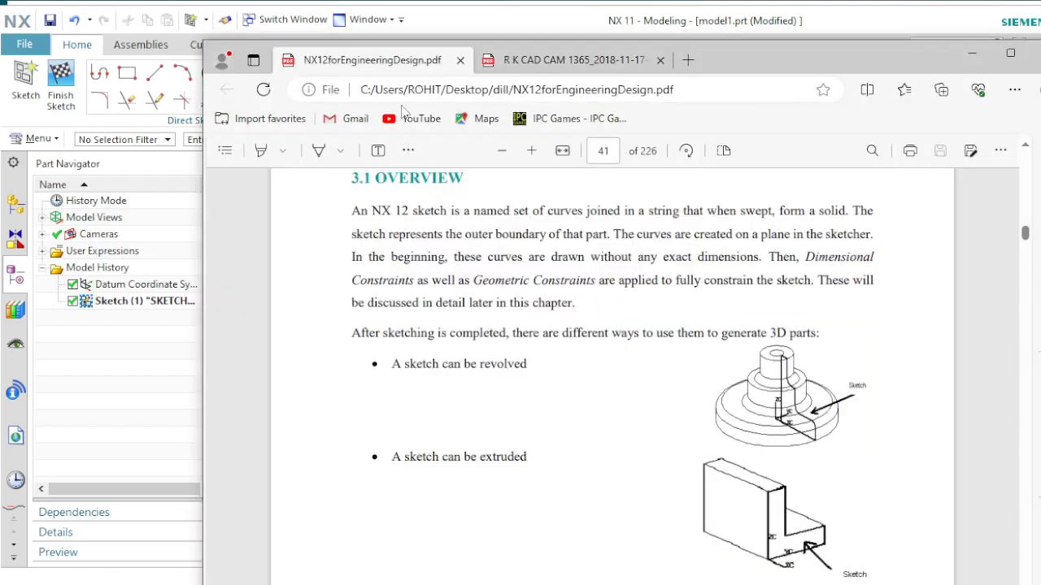
scroll(795, 368, down, 1)
scroll(795, 367, down, 2)
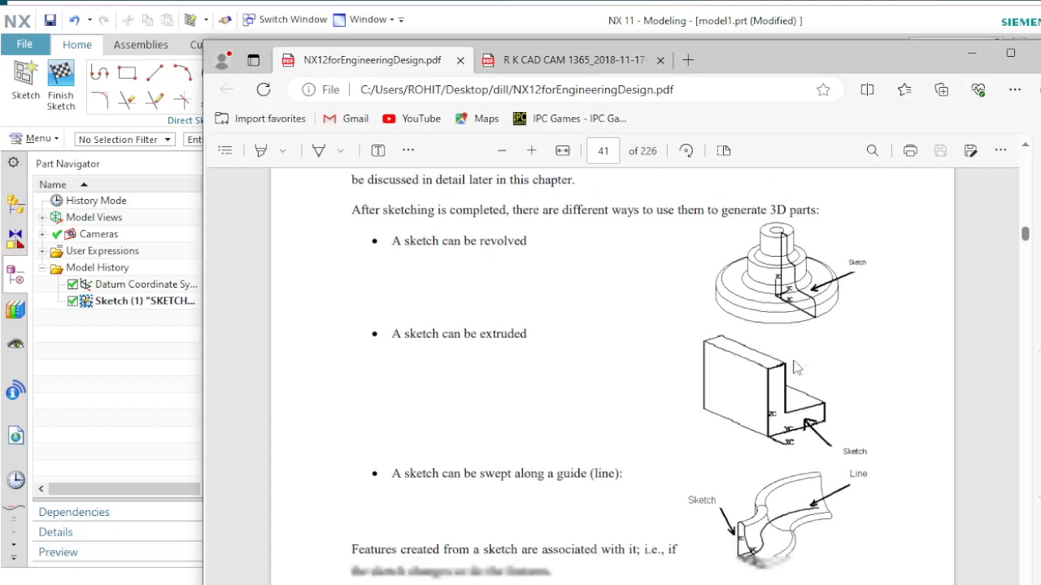
scroll(796, 369, up, 4)
scroll(796, 368, down, 2)
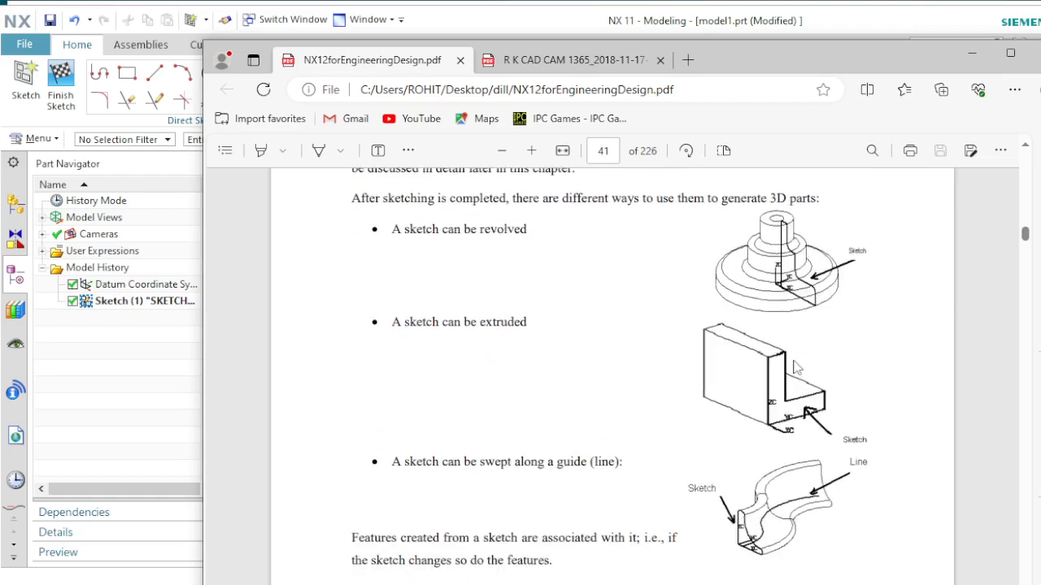
scroll(795, 368, up, 1)
scroll(796, 367, up, 1)
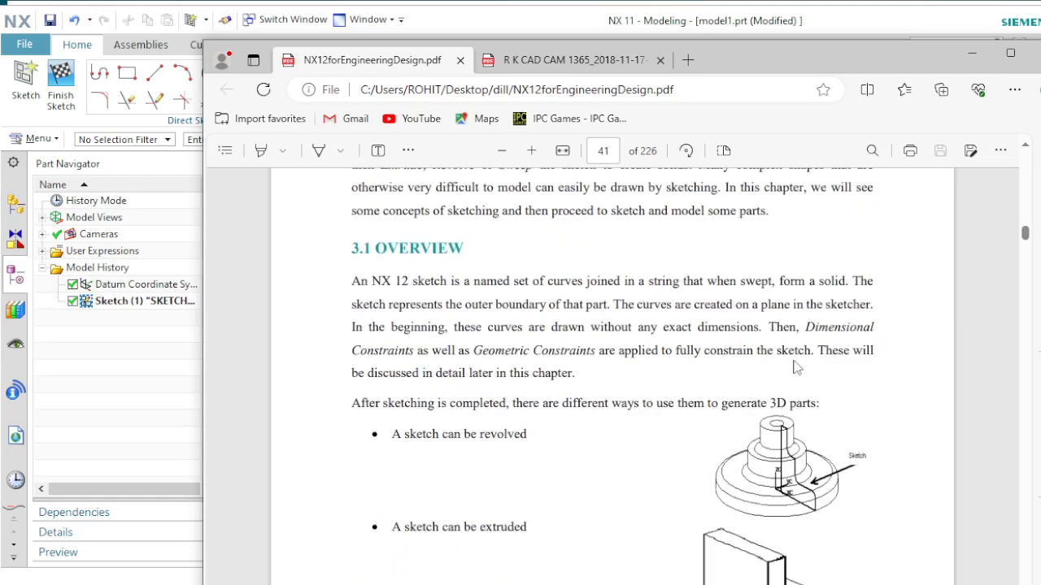
scroll(715, 374, down, 6)
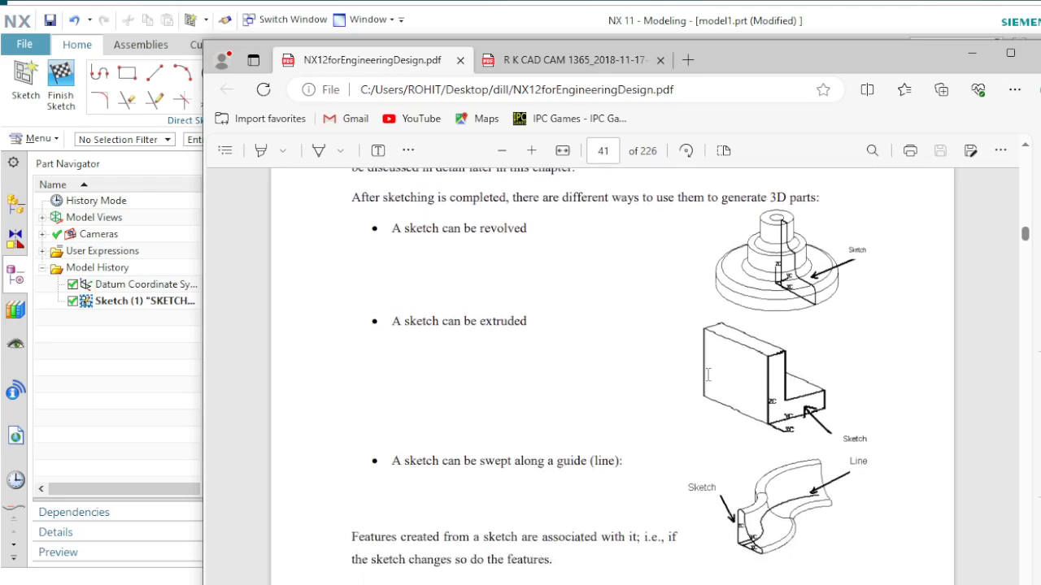
- Read section 3.2 Sketching Environment, examining the ways to create a sketch and the Create Sketch dialog options
scroll(709, 379, down, 8)
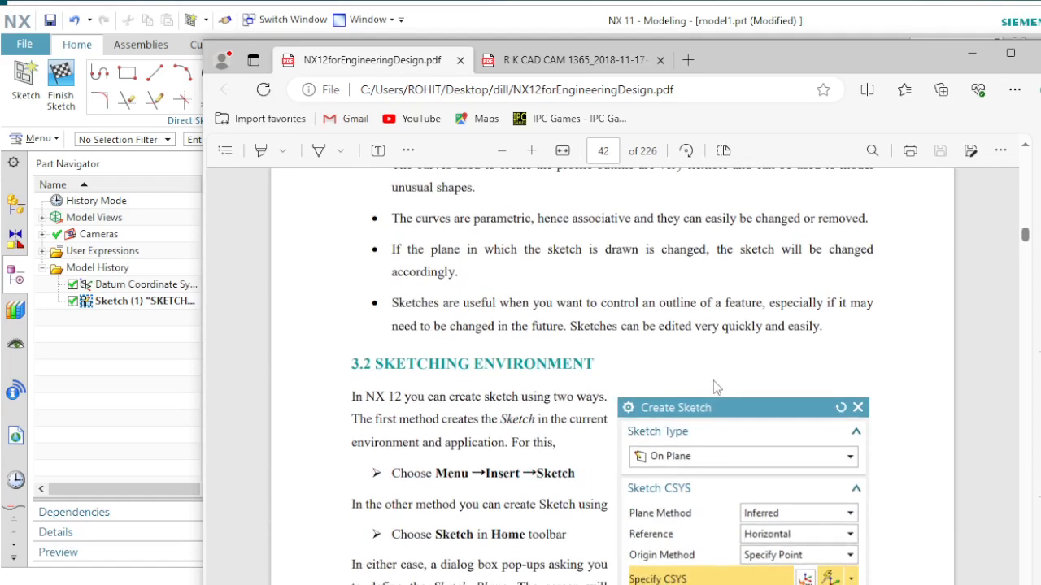
scroll(713, 381, down, 3)
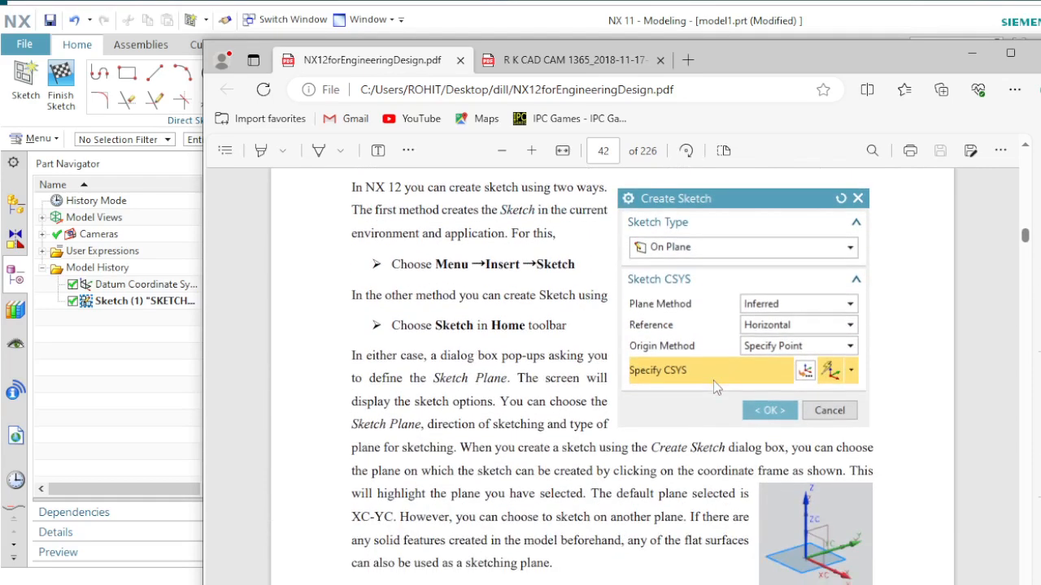
scroll(713, 381, up, 3)
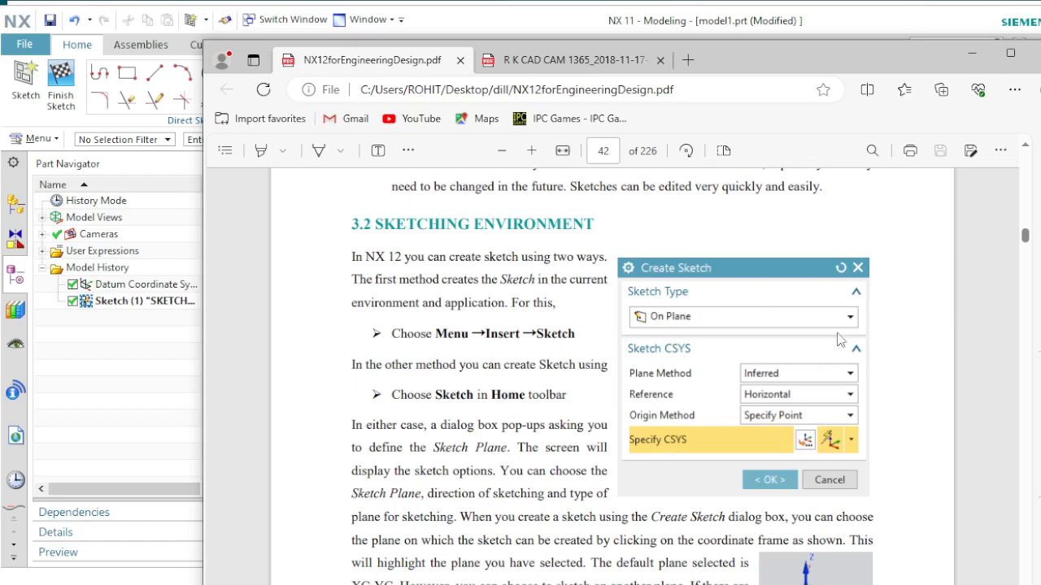
scroll(816, 340, down, 1)
scroll(814, 341, up, 1)
scroll(529, 419, down, 1)
scroll(537, 407, down, 3)
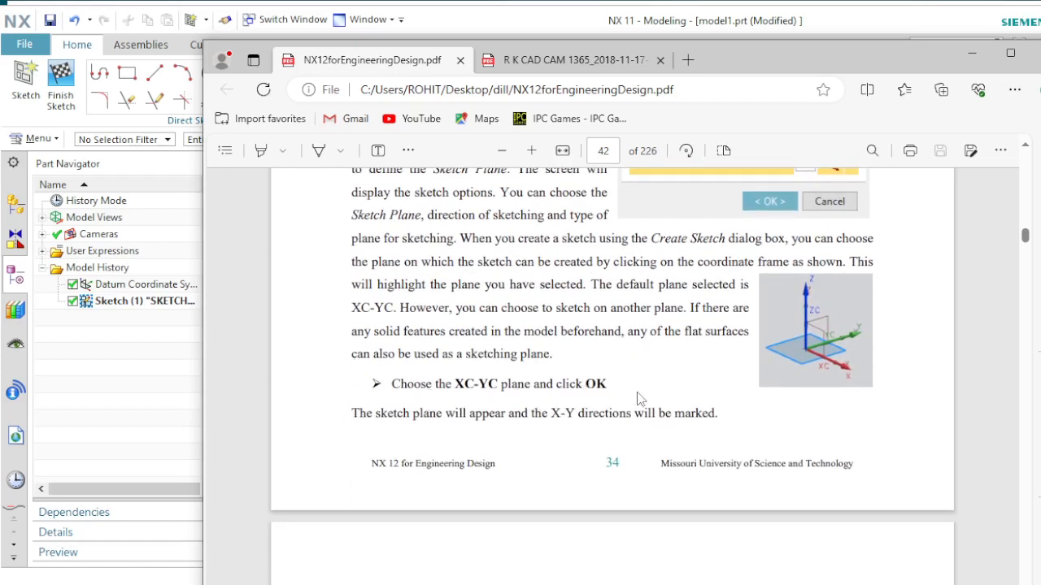
- Read page 43 on the Sketch Task Environment, the options beside the Finish flag and section 3.3 Sketch Curve Toolbar
scroll(740, 382, down, 6)
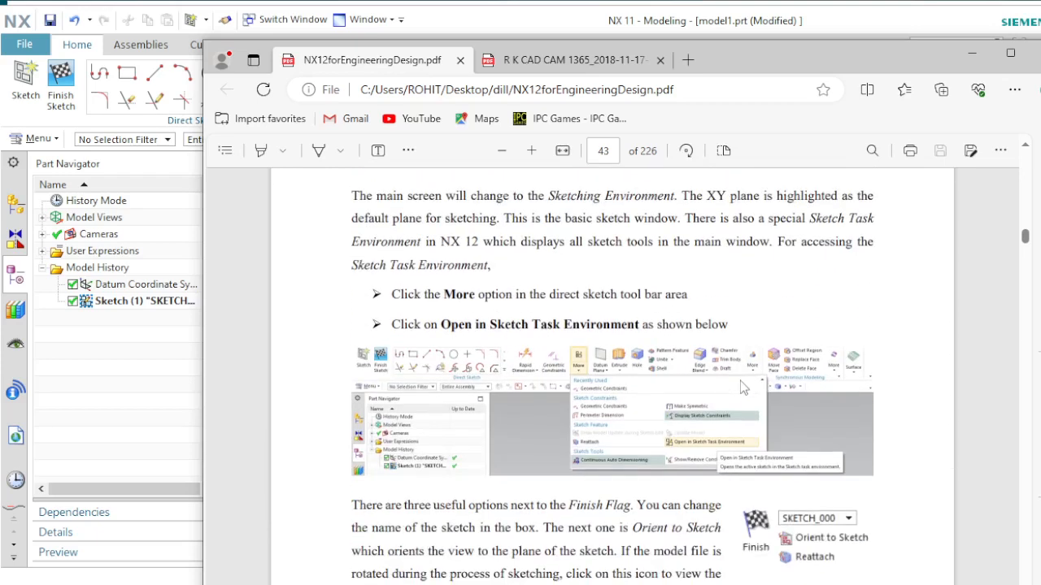
scroll(680, 427, down, 1)
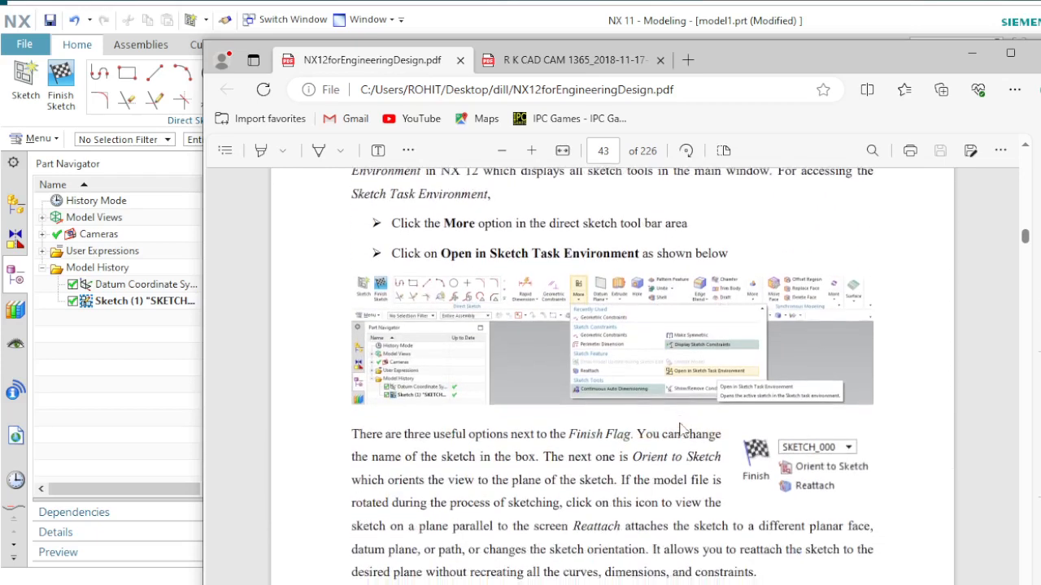
scroll(681, 428, down, 1)
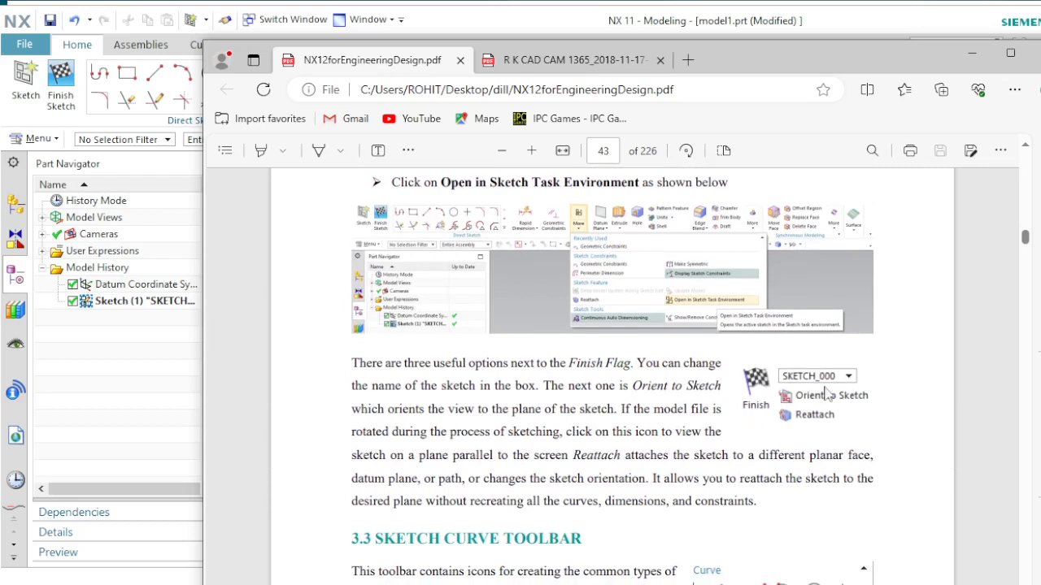
scroll(789, 419, down, 2)
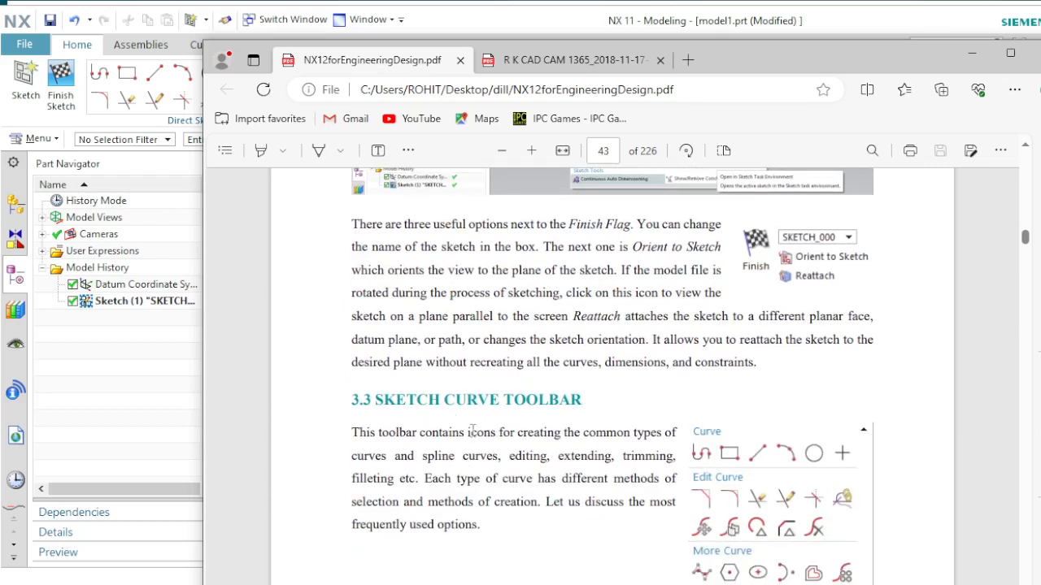
scroll(699, 412, down, 3)
scroll(698, 410, up, 1)
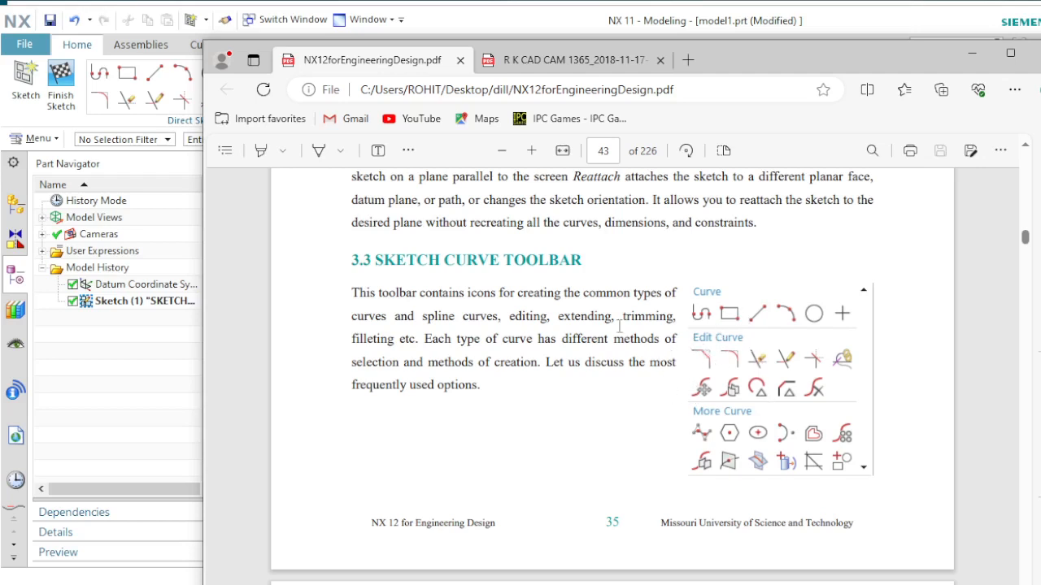
- Read page 44 on the Profile, Line, Arc and Circle sketch tools, examining their dialogs and creation methods
scroll(745, 365, down, 5)
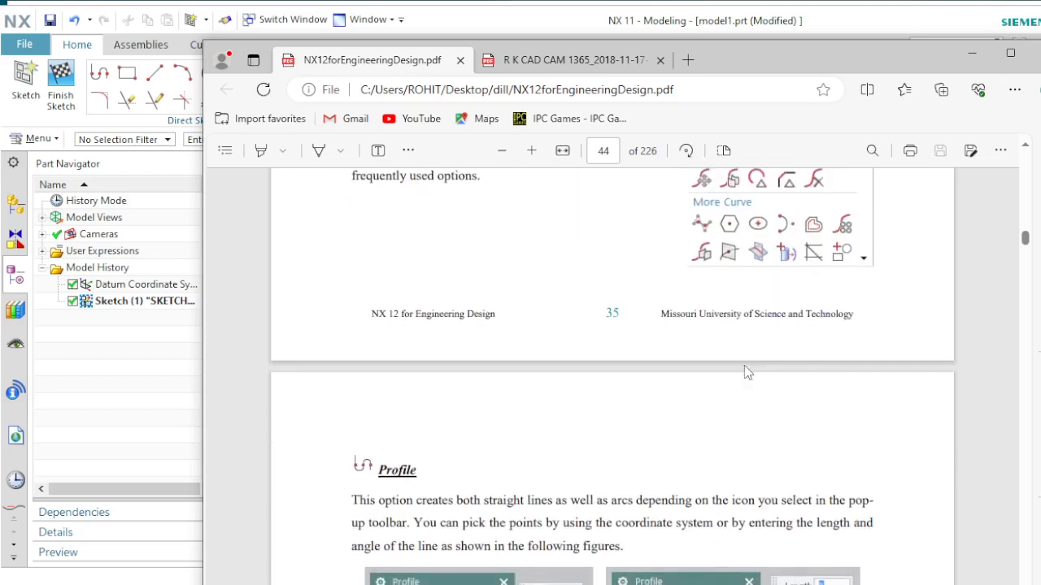
scroll(748, 371, down, 3)
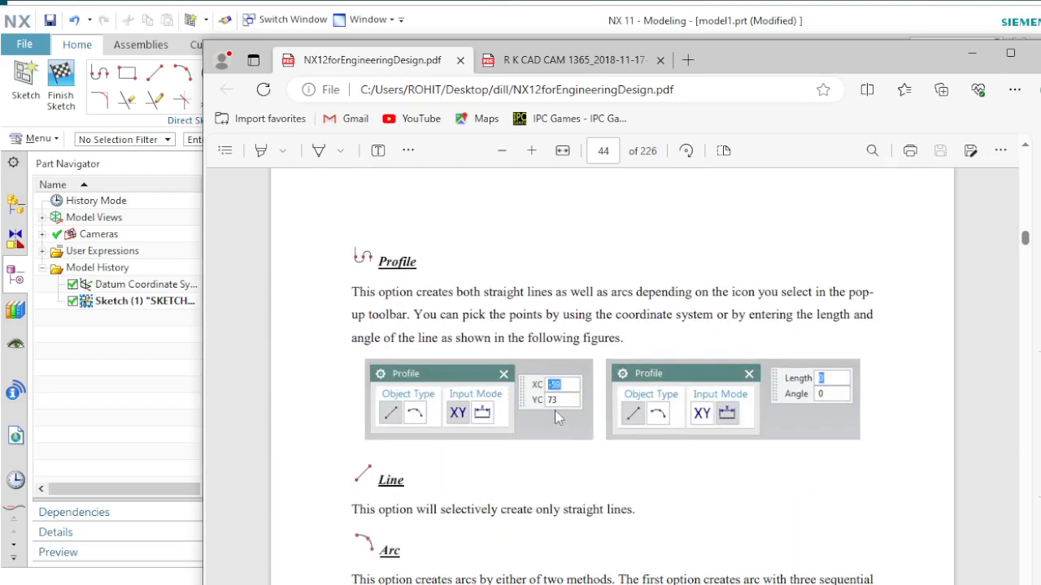
scroll(486, 372, down, 2)
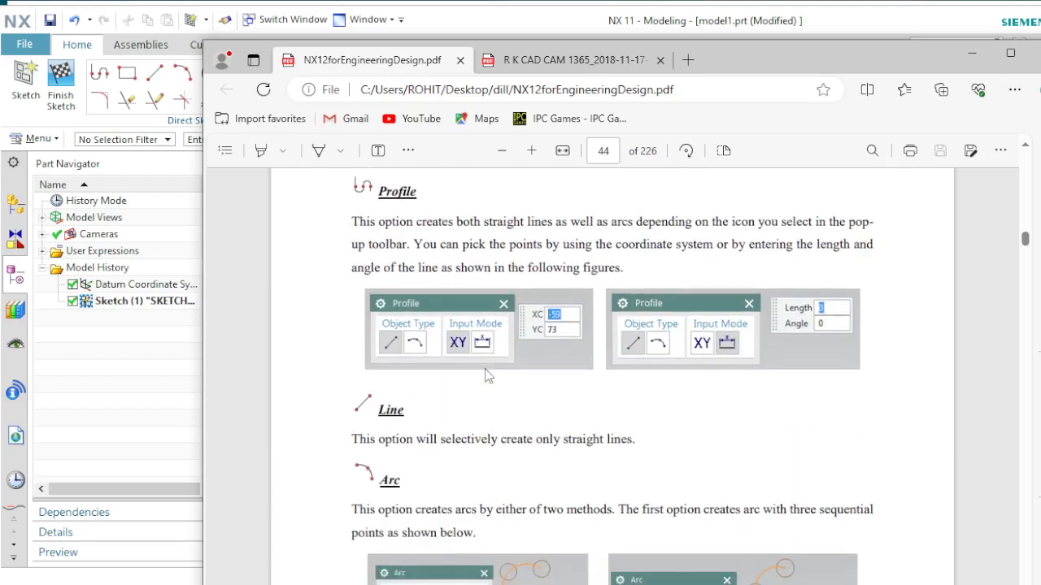
scroll(484, 369, up, 2)
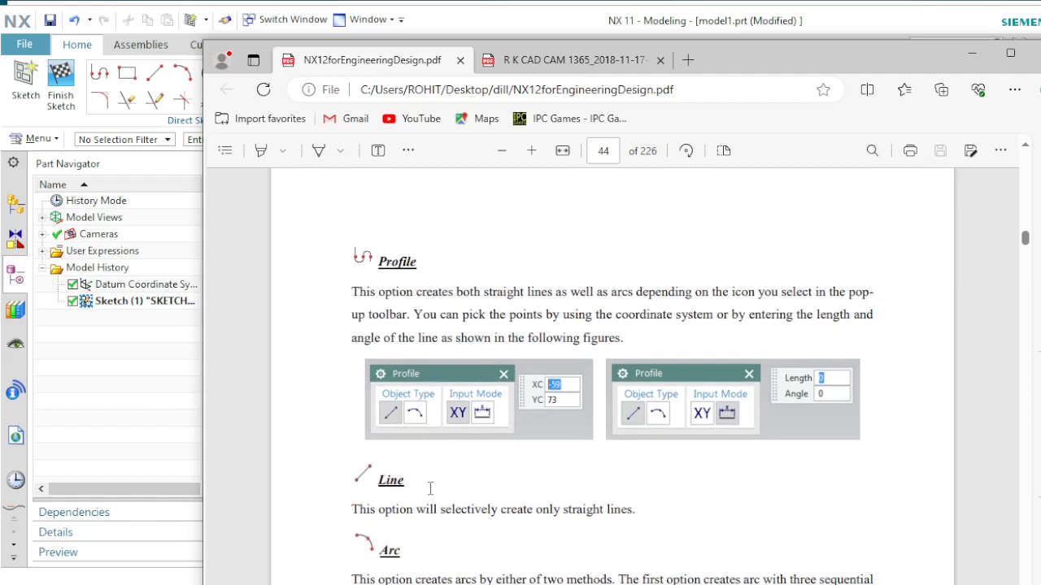
scroll(488, 492, down, 5)
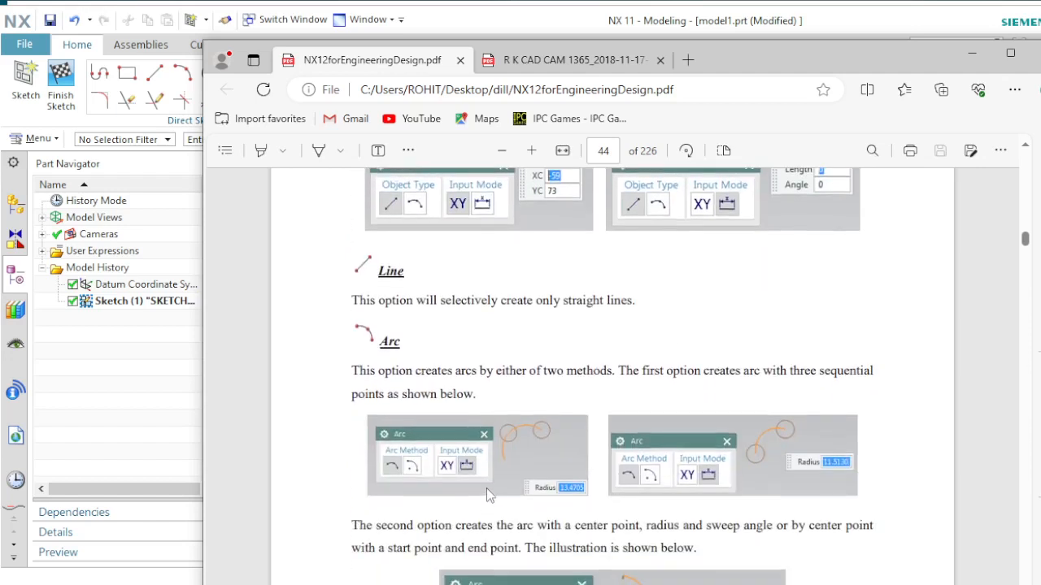
scroll(626, 454, down, 4)
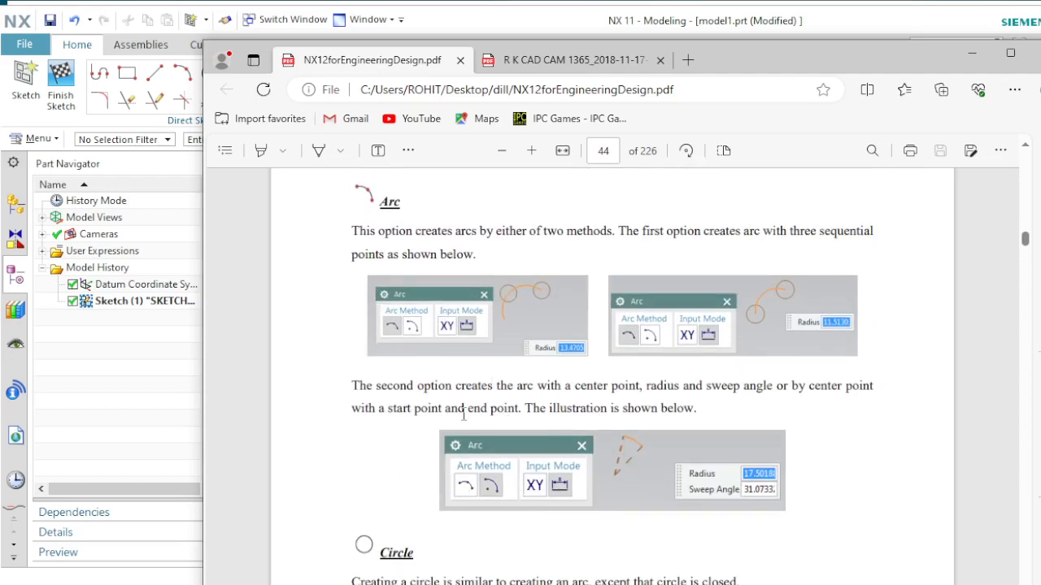
scroll(543, 417, down, 2)
scroll(605, 382, up, 2)
scroll(608, 378, down, 4)
scroll(638, 370, up, 4)
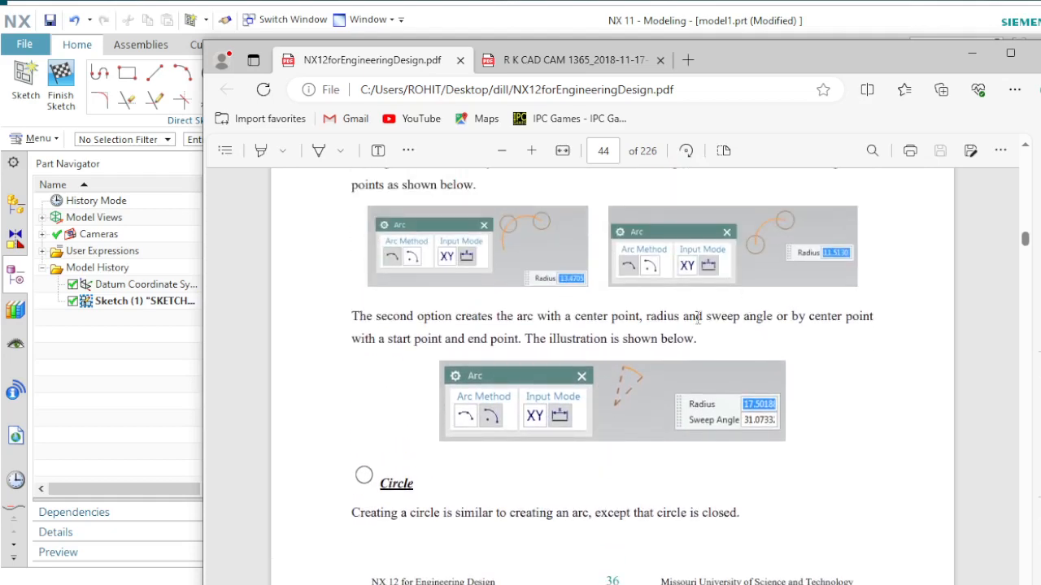
- Read page 45 on Quick Trim and Studio Spline, examining the Studio Spline dialog options
scroll(602, 314, down, 12)
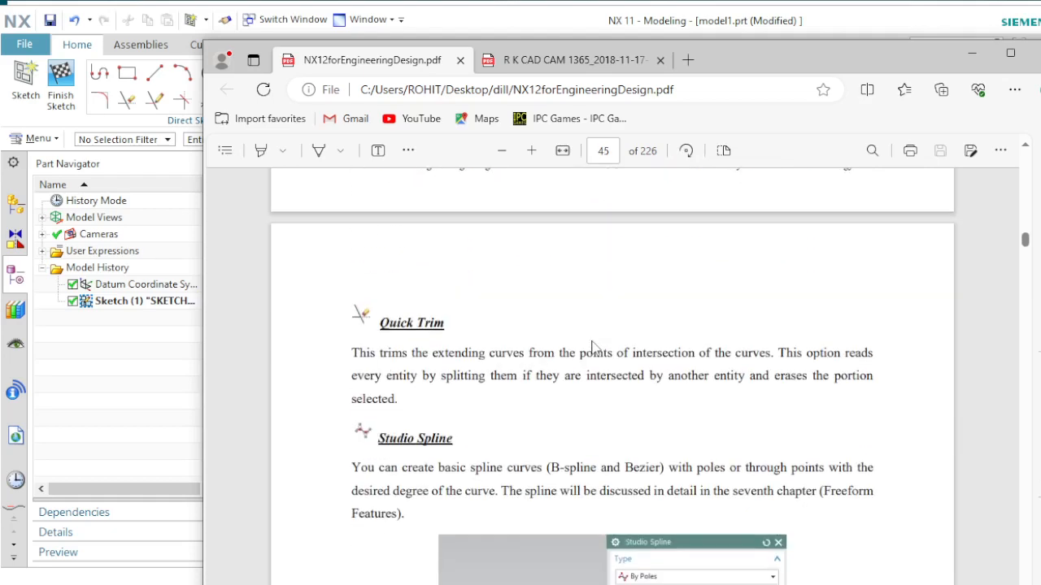
scroll(591, 348, down, 5)
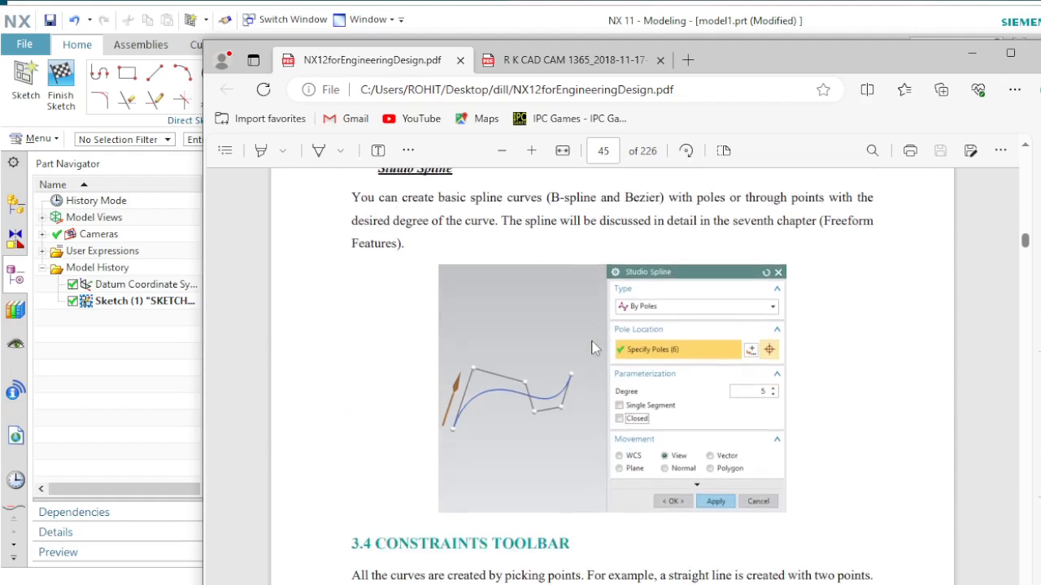
scroll(658, 319, up, 2)
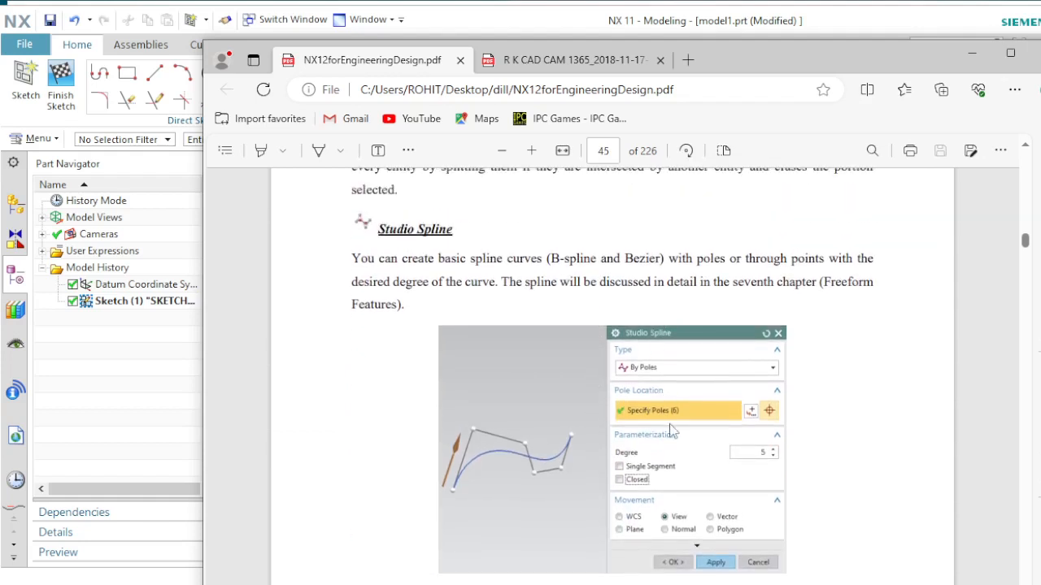
scroll(672, 433, down, 7)
- Read section 3.4 on dimensional and geometric constraints and continue to the 3.5.1 Arbor Press Base exercise on page 48
scroll(570, 396, down, 14)
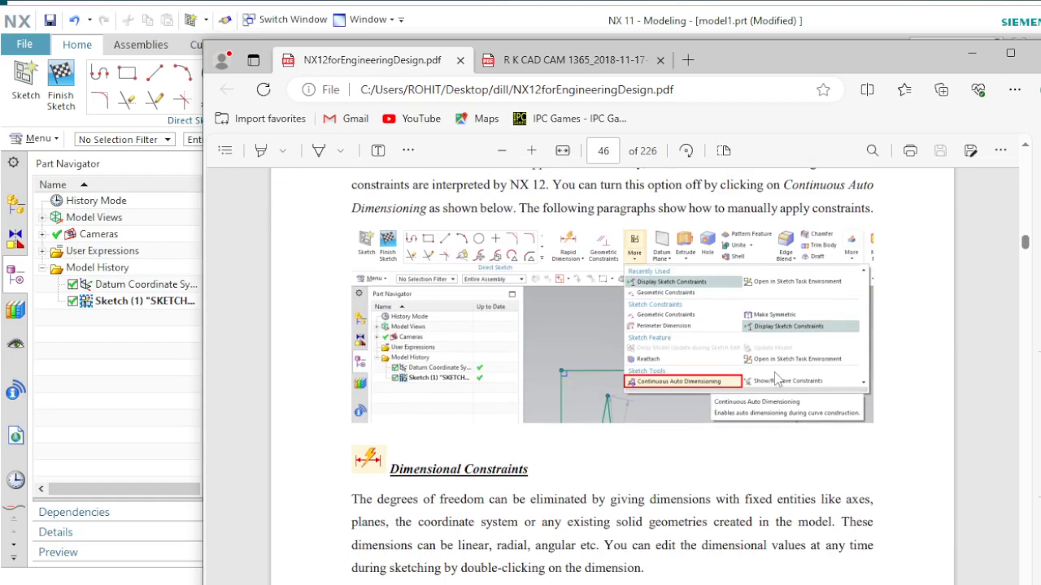
scroll(536, 407, down, 3)
scroll(543, 404, down, 2)
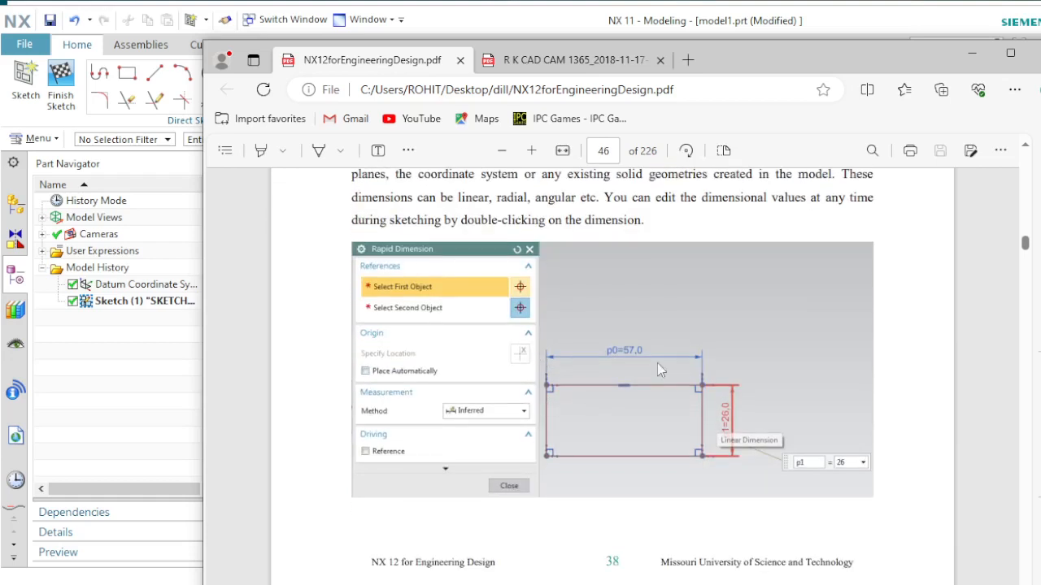
scroll(639, 318, down, 3)
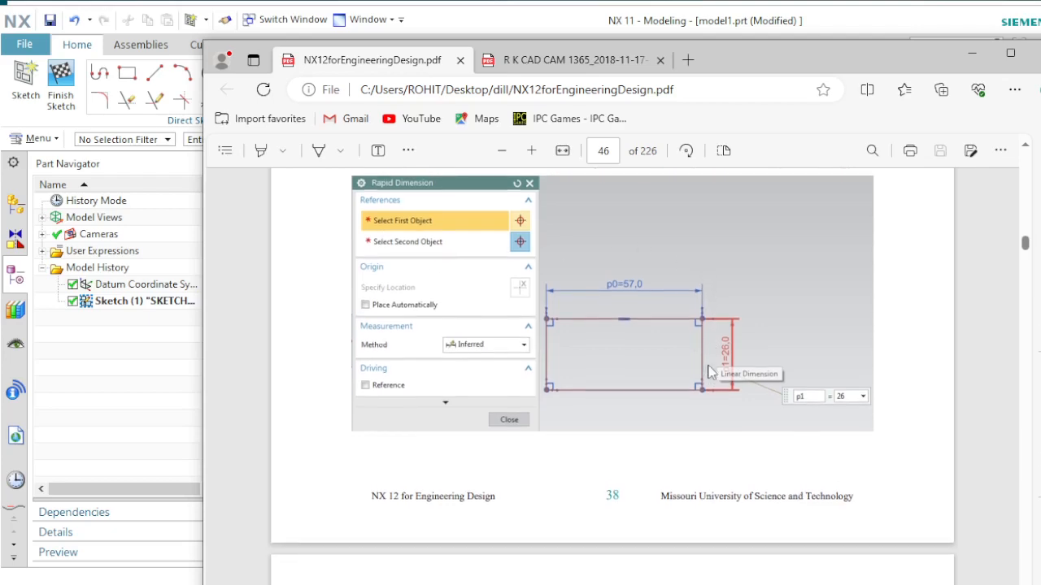
scroll(589, 353, up, 2)
scroll(584, 350, down, 7)
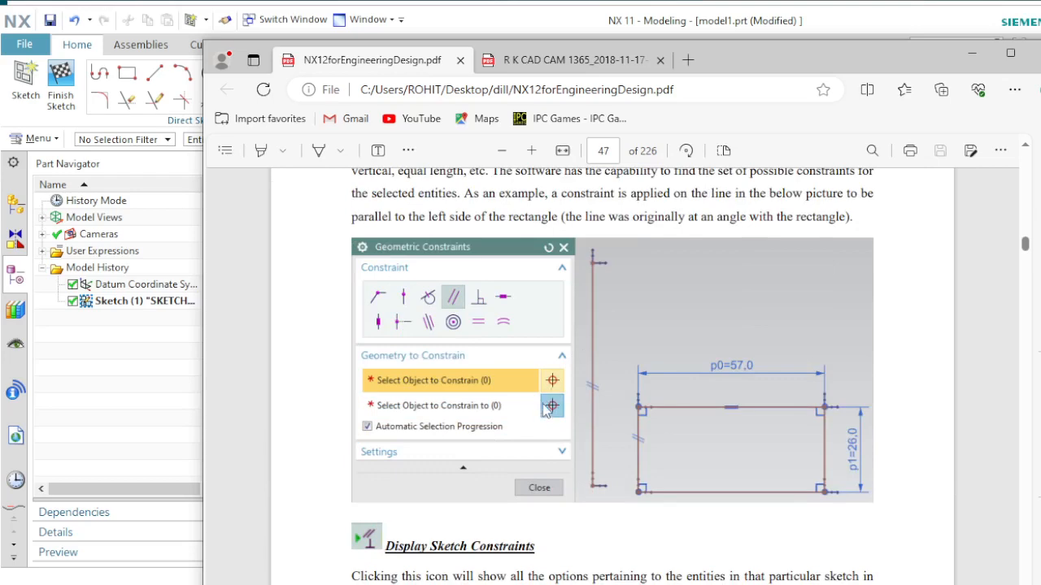
scroll(548, 421, down, 5)
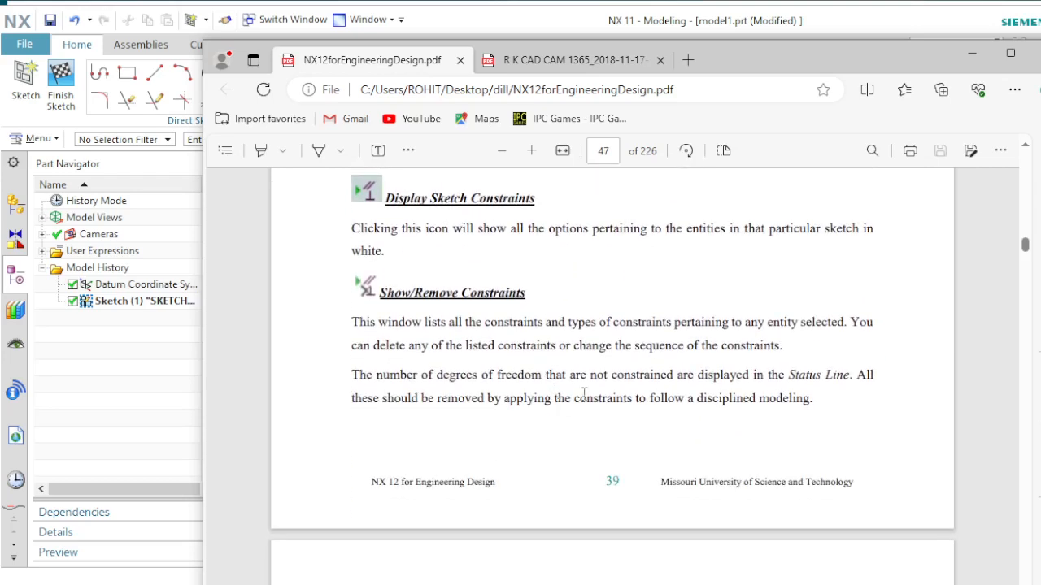
scroll(583, 394, down, 8)
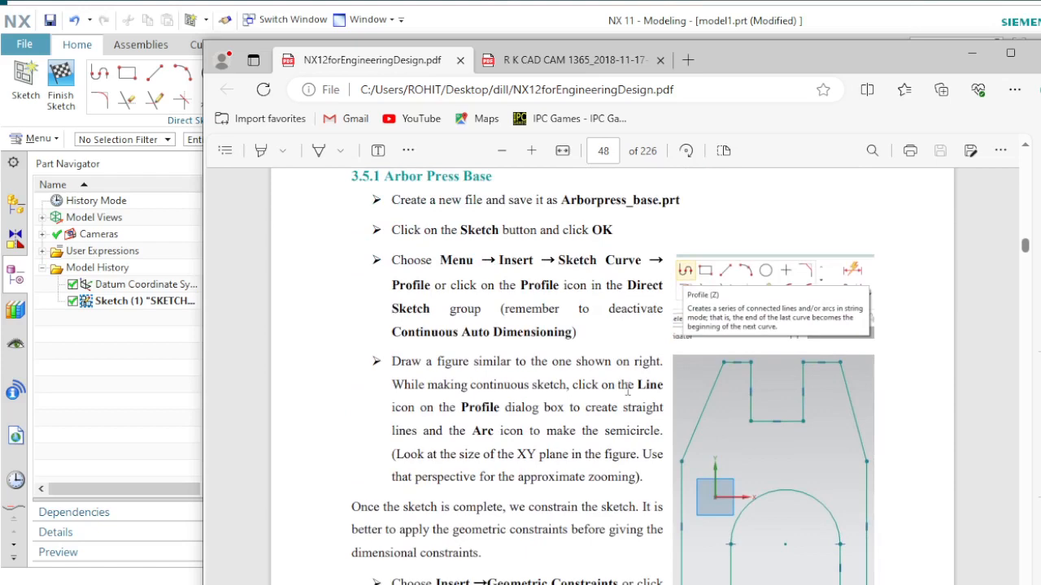
- Examine the plate drawing's dimensions on page 36 of the R K CAD CAM PDF and return to NX
key(alt+Tab)
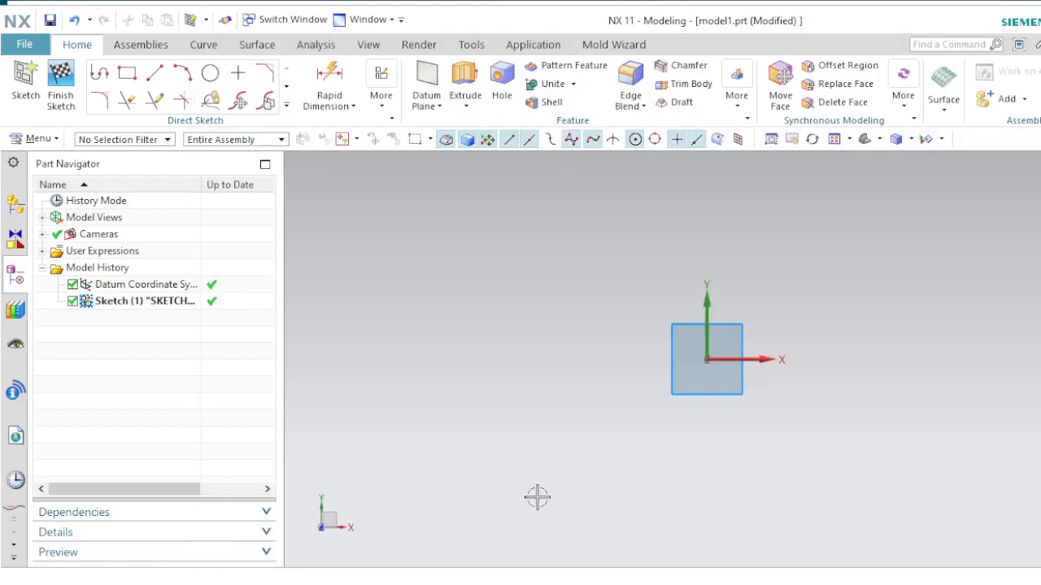
click(125, 73)
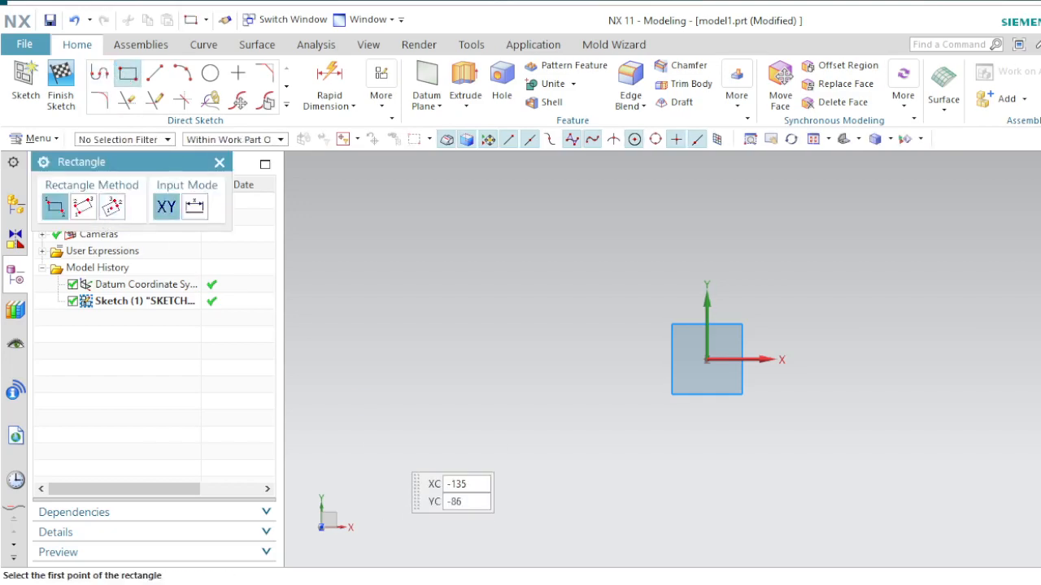
key(alt+Tab)
click(566, 62)
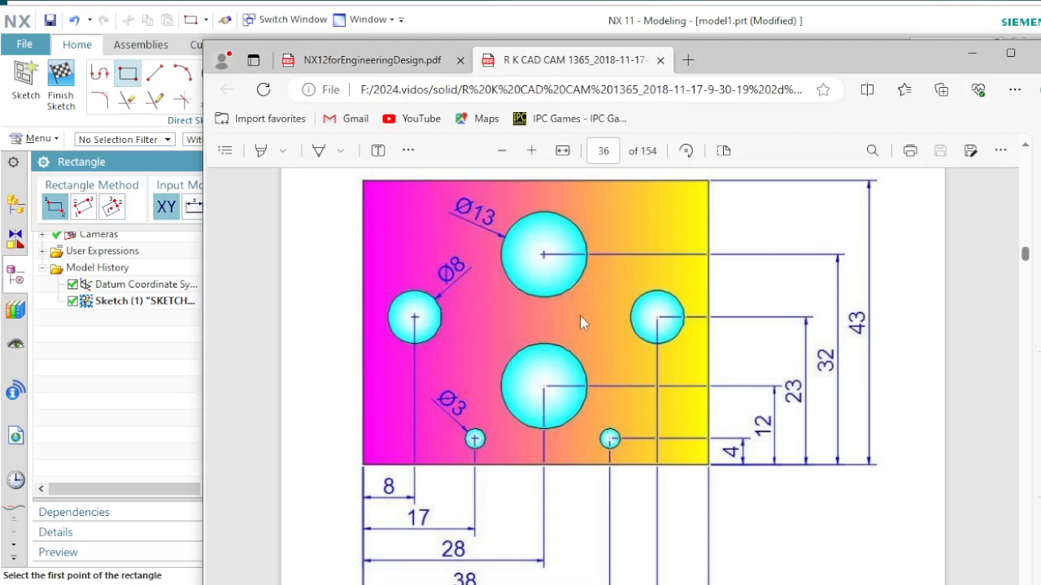
scroll(581, 322, down, 1)
scroll(582, 323, up, 1)
click(606, 584)
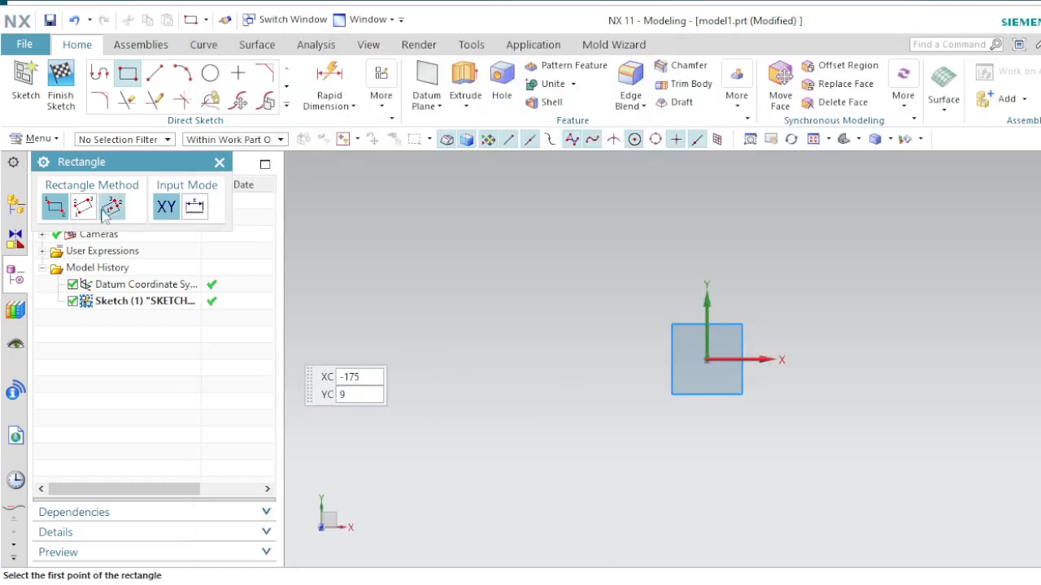
click(112, 208)
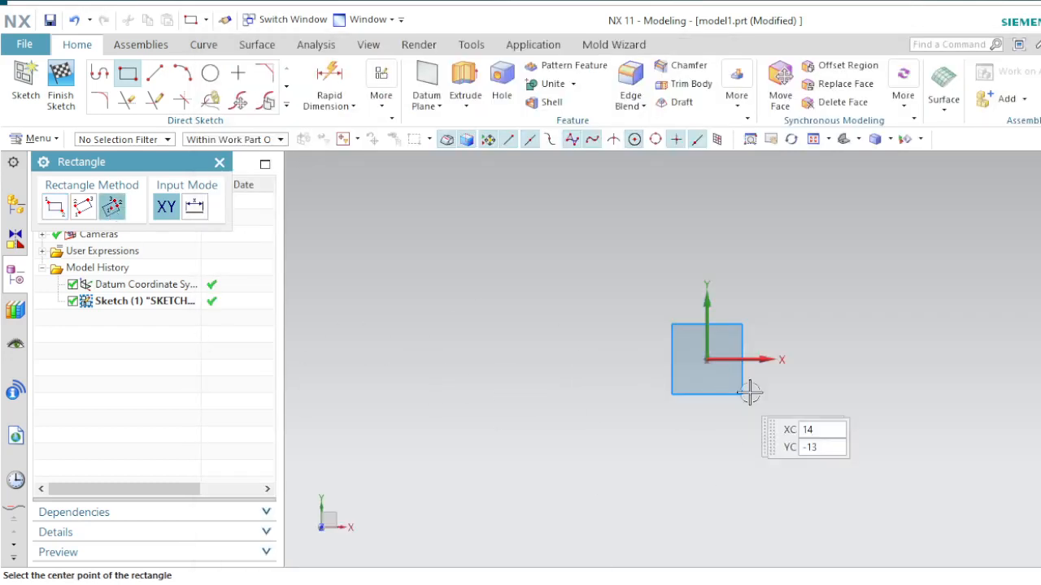
click(706, 359)
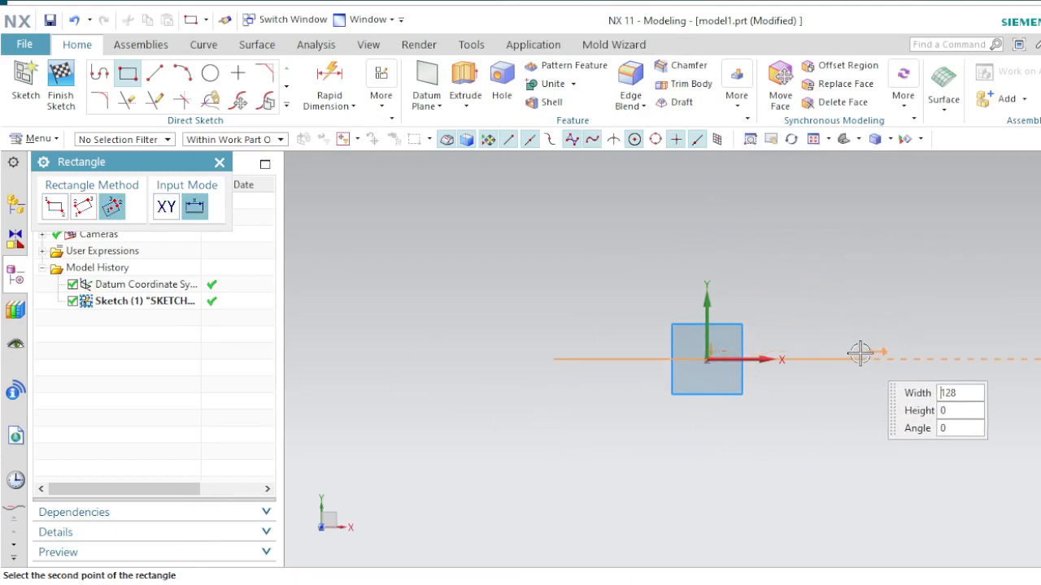
key(Escape)
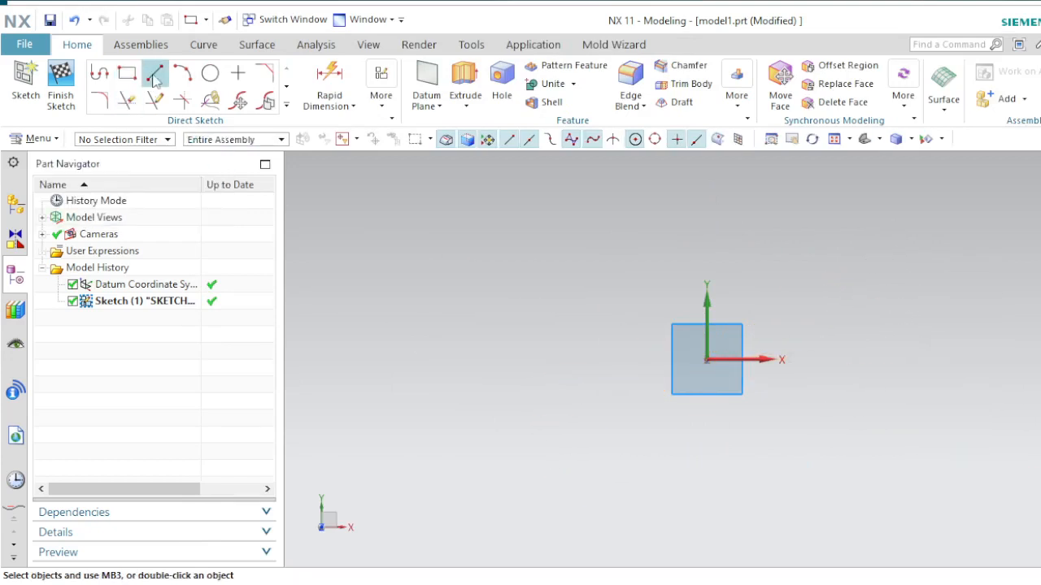
- Draw the plate's bottom edge as a horizontal line from the sketch origin with length 53 and angle 0
click(154, 73)
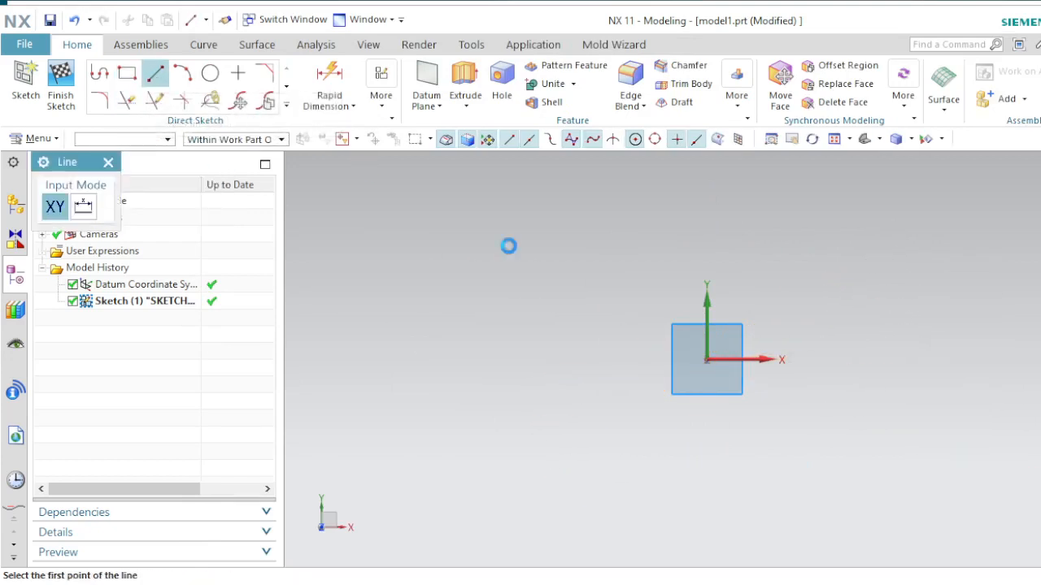
click(706, 359)
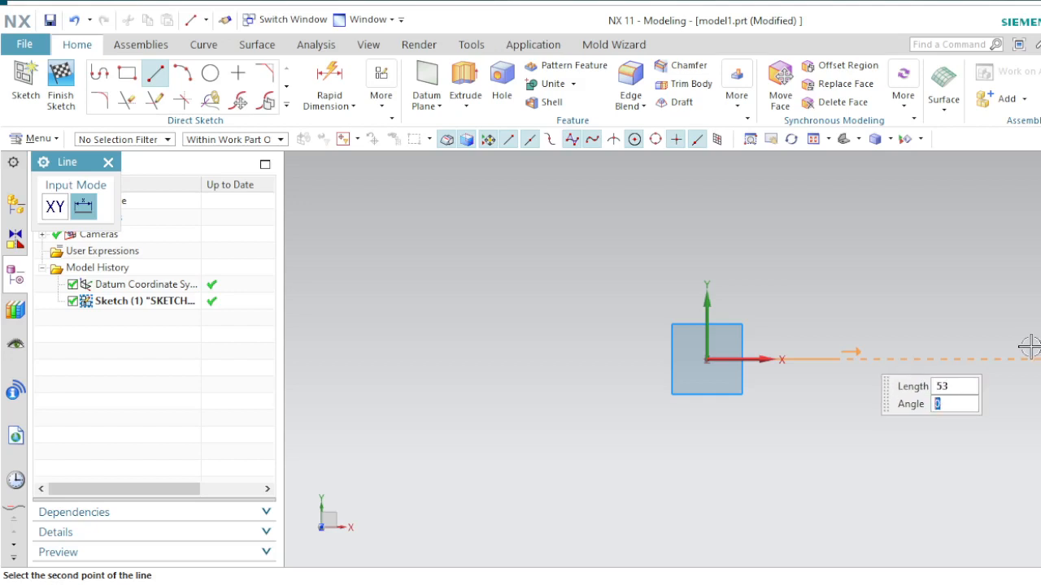
key(Return)
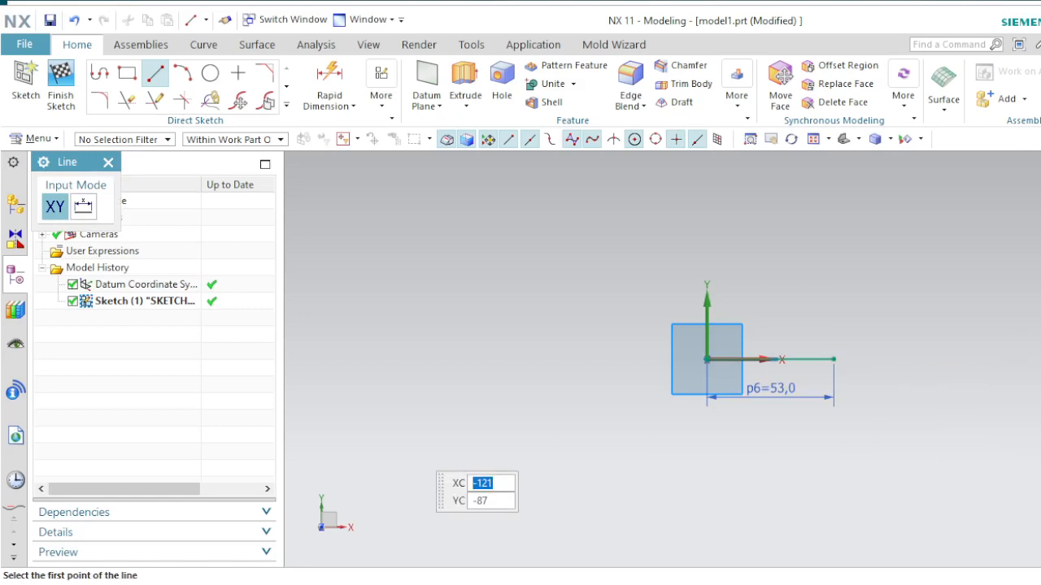
key(alt+Tab)
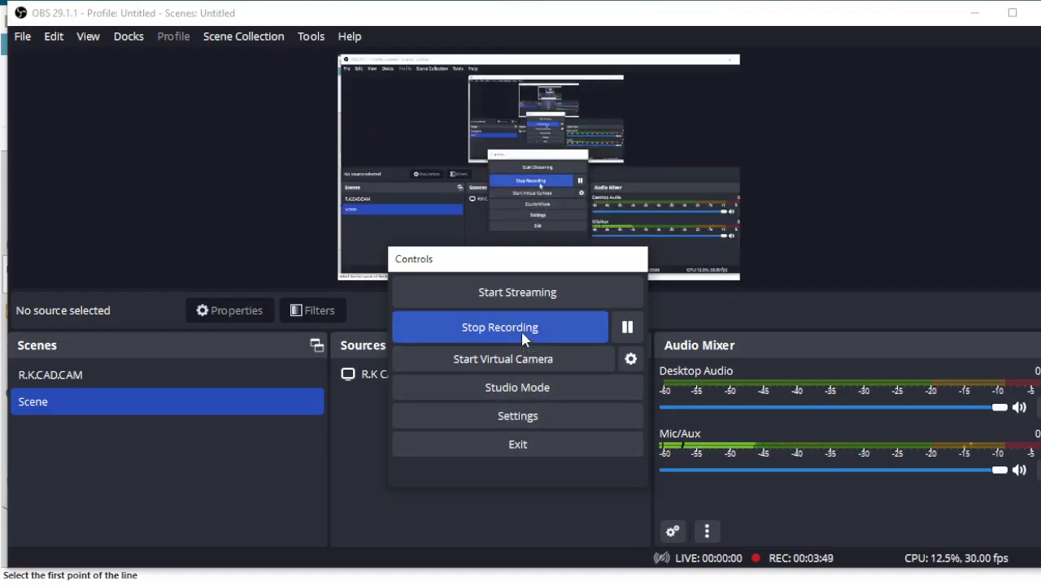
click(629, 327)
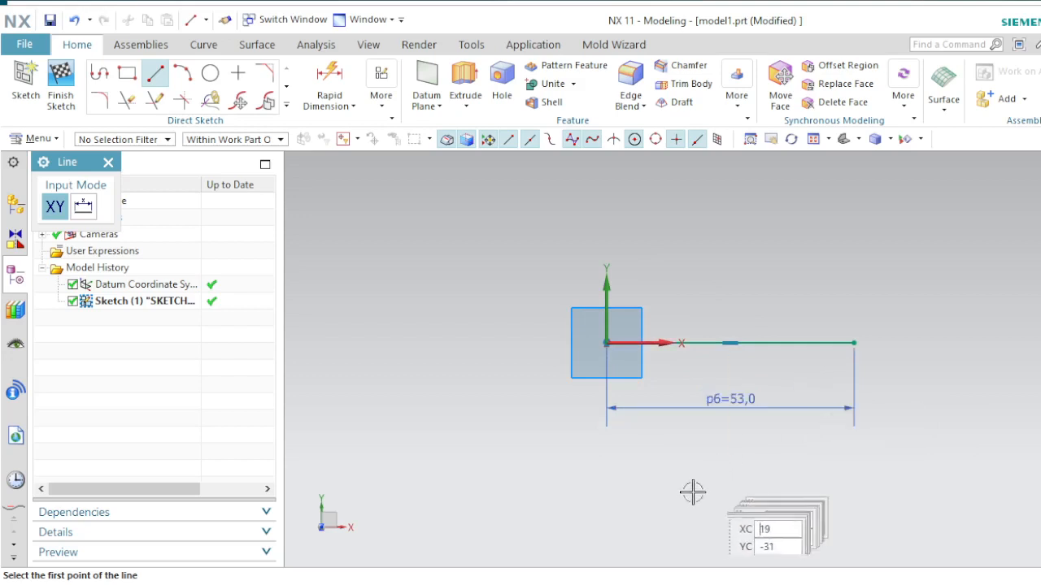
- Draw the plate's right edge upward from the bottom edge's free endpoint with length 43 and angle 90
scroll(691, 493, down, 2)
scroll(832, 318, up, 3)
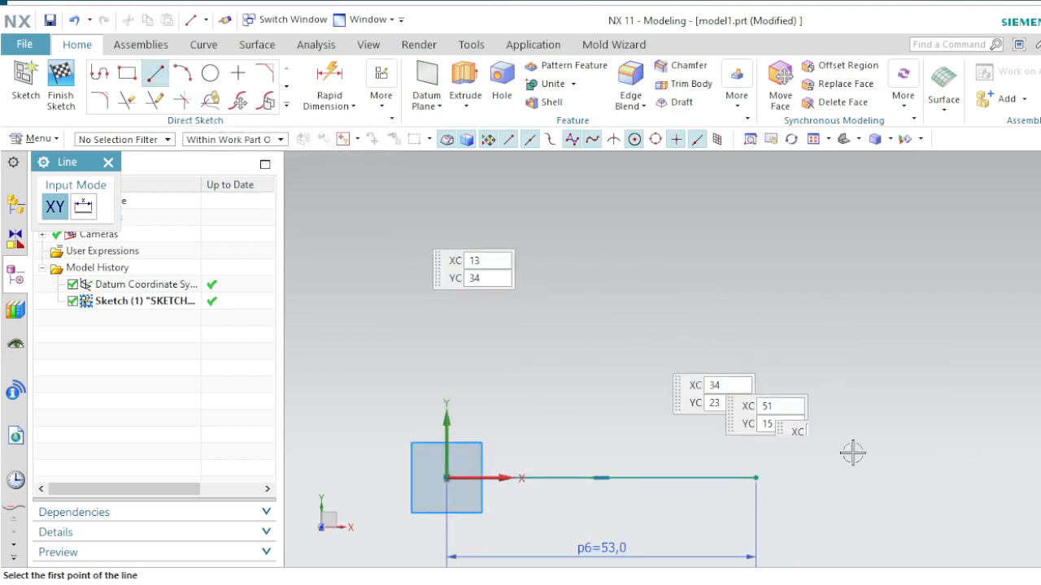
click(756, 478)
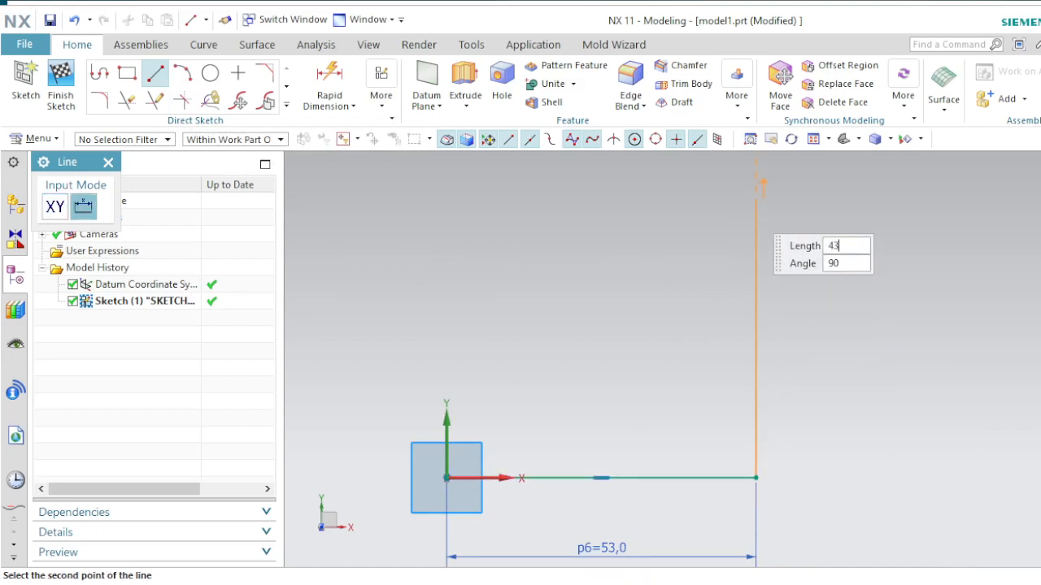
click(746, 206)
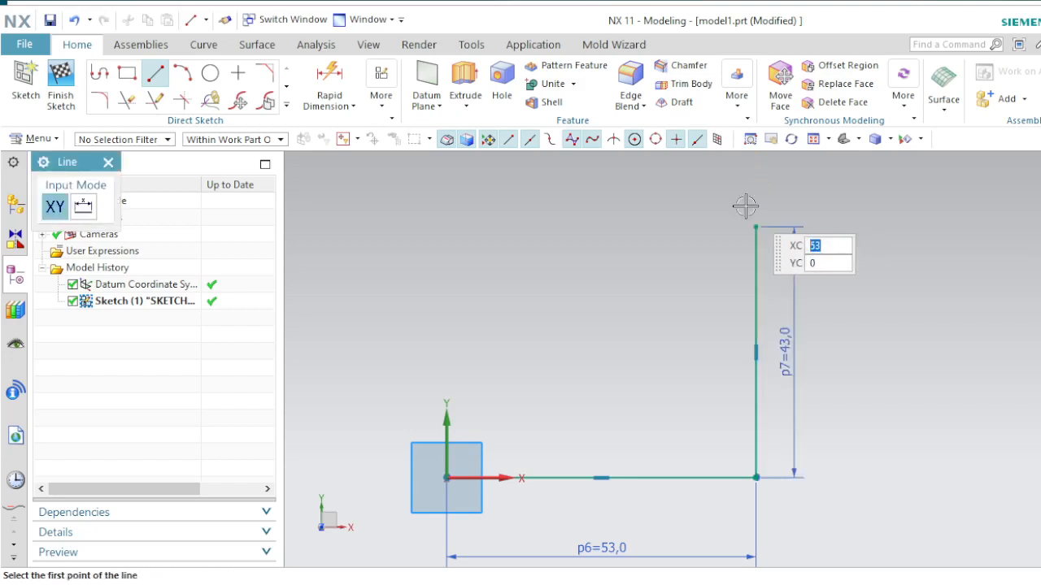
- Draw the top edge with length 53 and angle 180, and close the outline with a vertical line to the origin
click(749, 221)
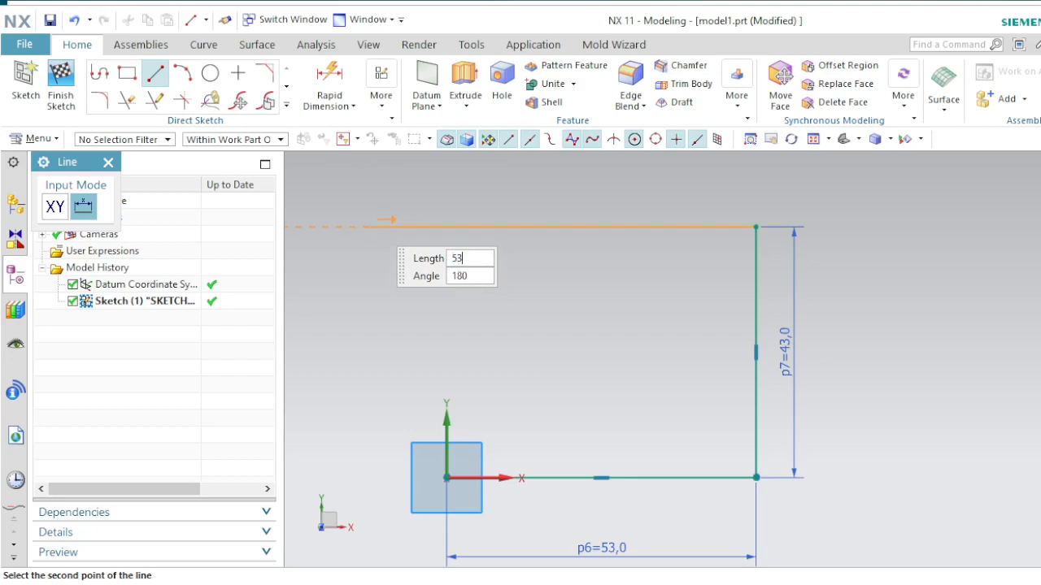
key(Return)
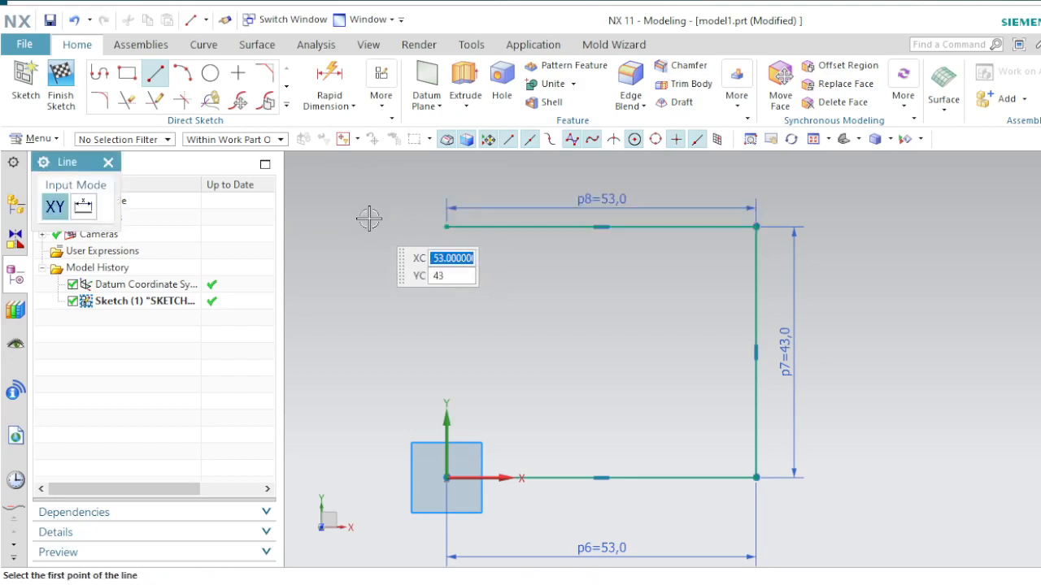
click(447, 226)
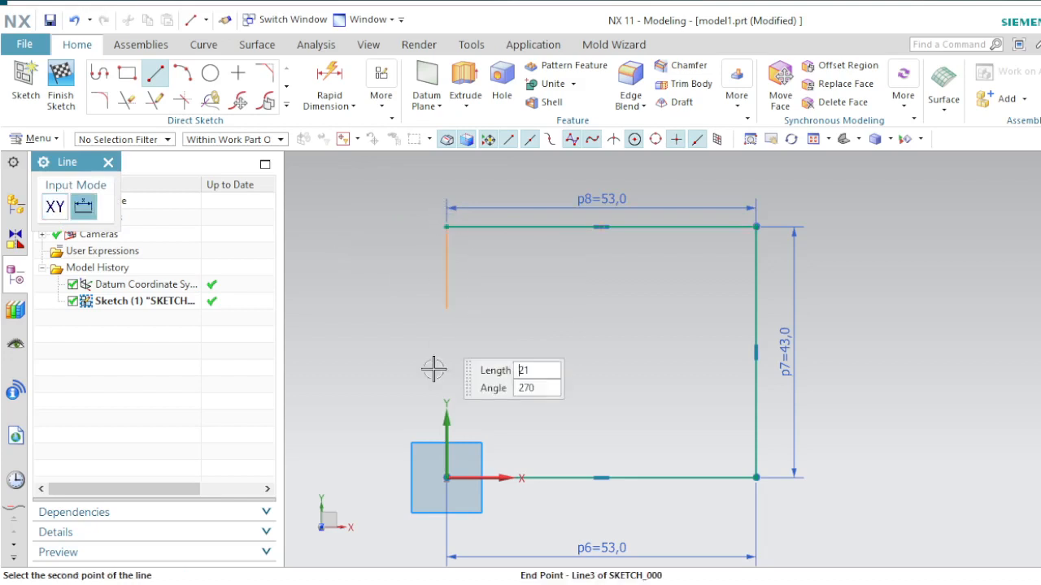
click(446, 481)
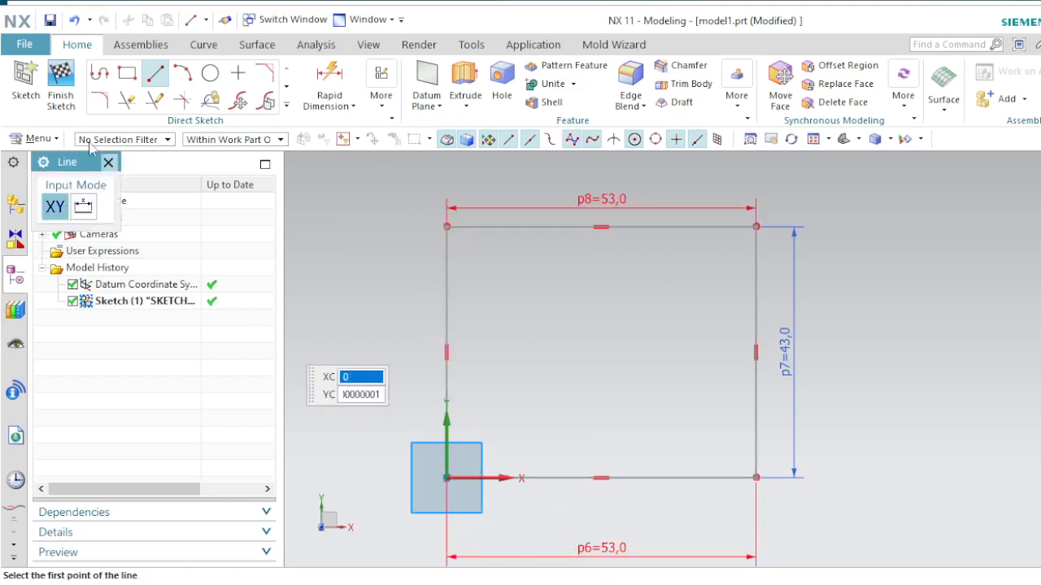
- End the Line command and delete the redundant 53 dimension above the plate's top edge
click(107, 166)
scroll(658, 439, down, 2)
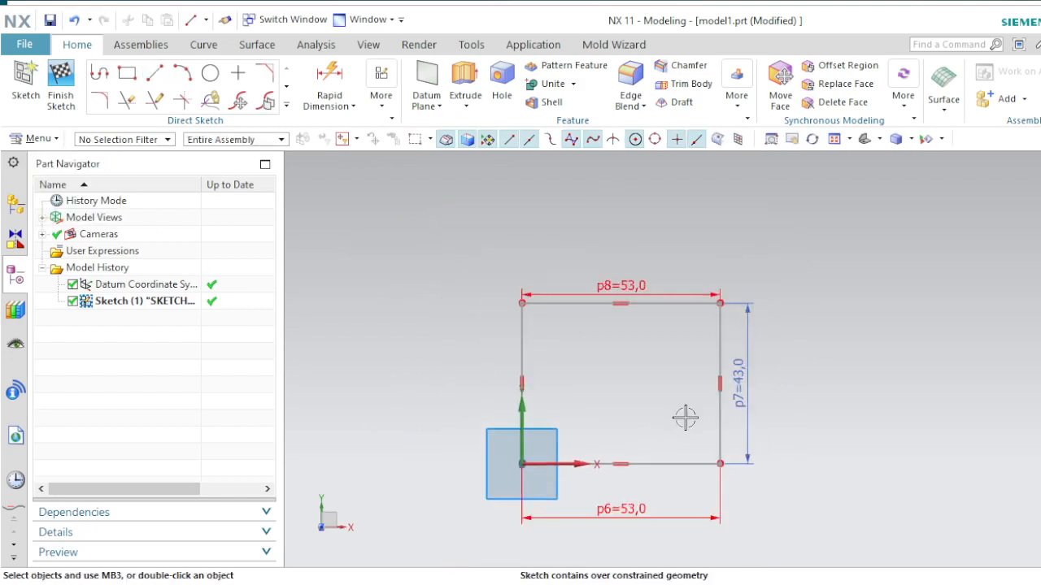
scroll(687, 416, up, 1)
scroll(620, 327, down, 1)
scroll(593, 374, up, 1)
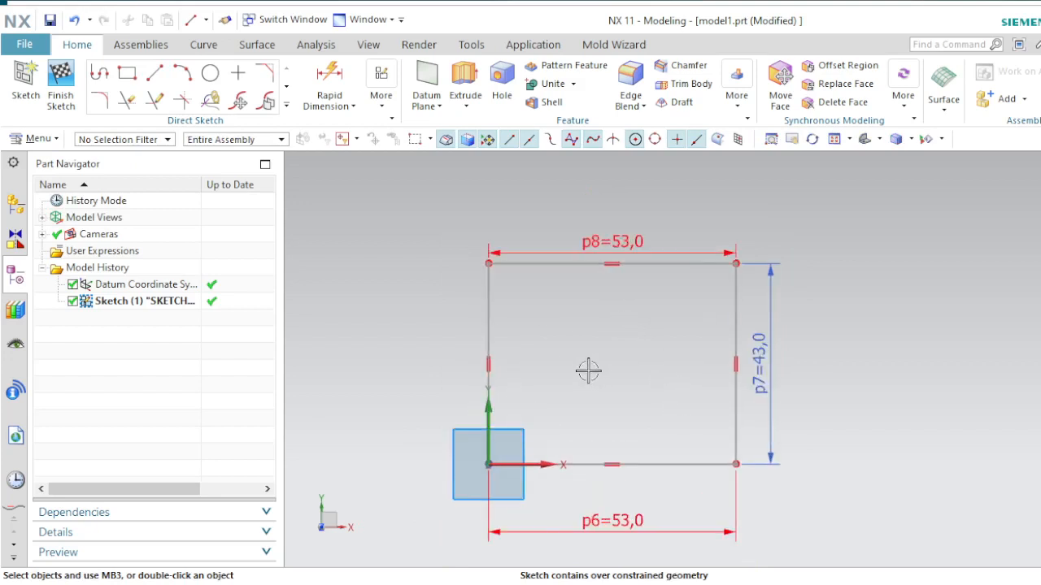
scroll(563, 335, up, 2)
scroll(630, 284, down, 2)
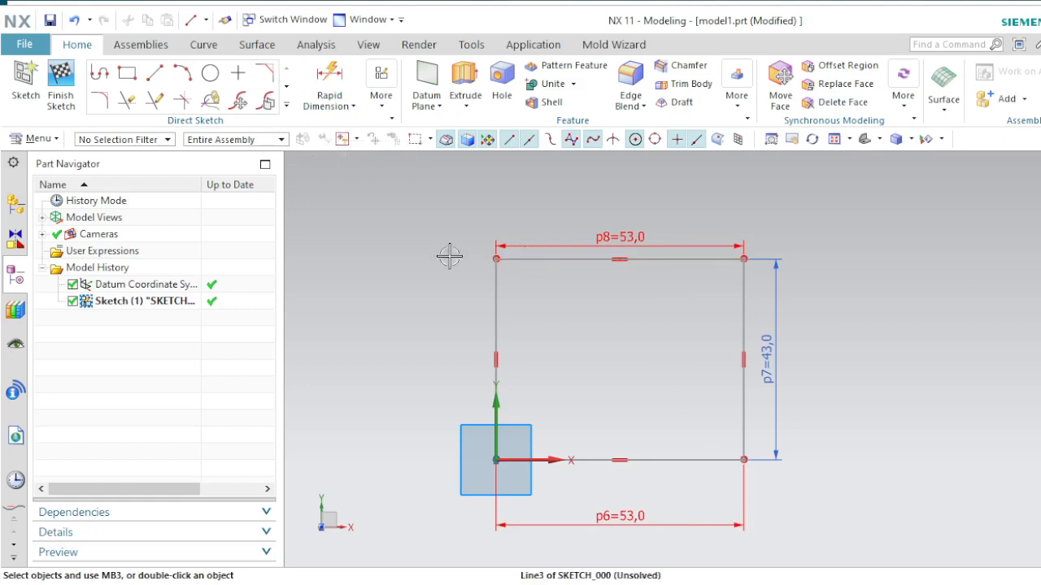
right_click(669, 239)
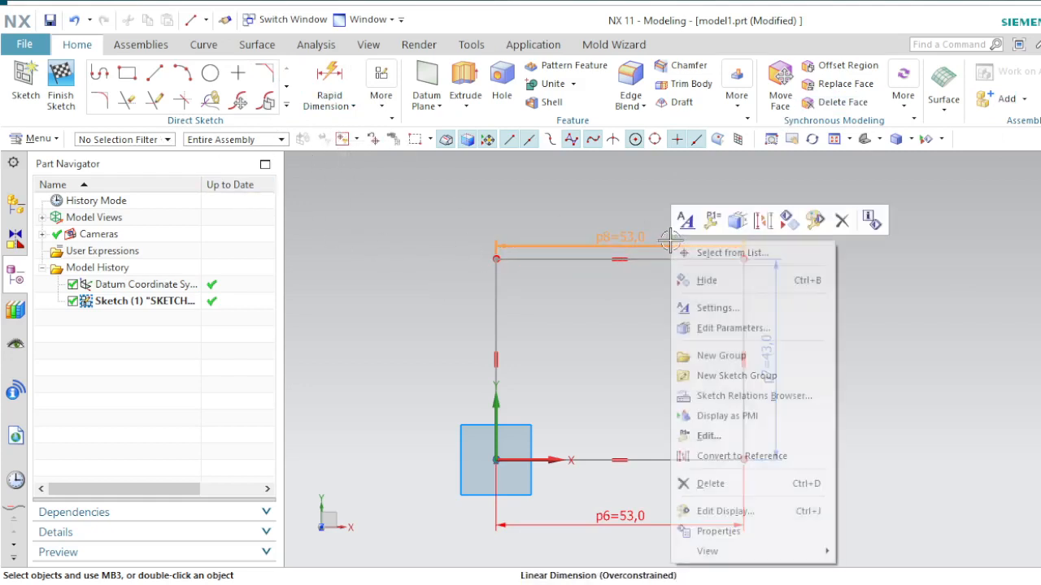
click(723, 484)
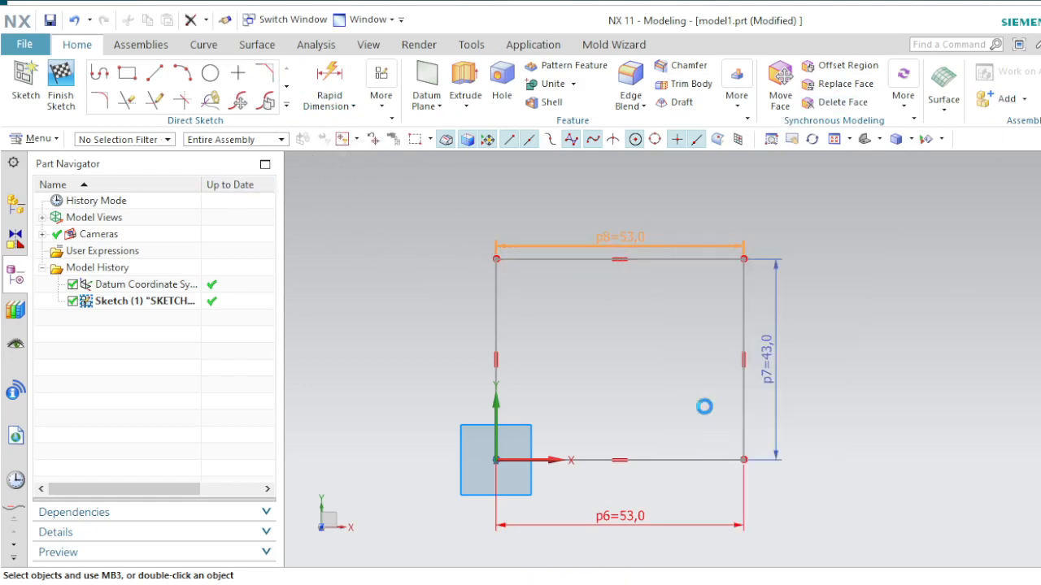
click(566, 340)
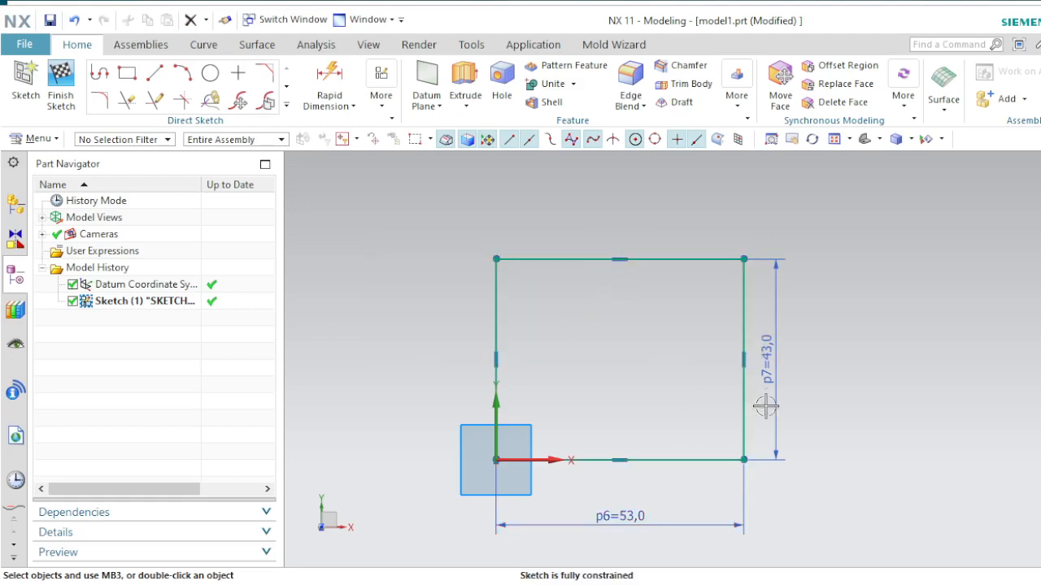
scroll(782, 406, up, 1)
scroll(778, 400, down, 1)
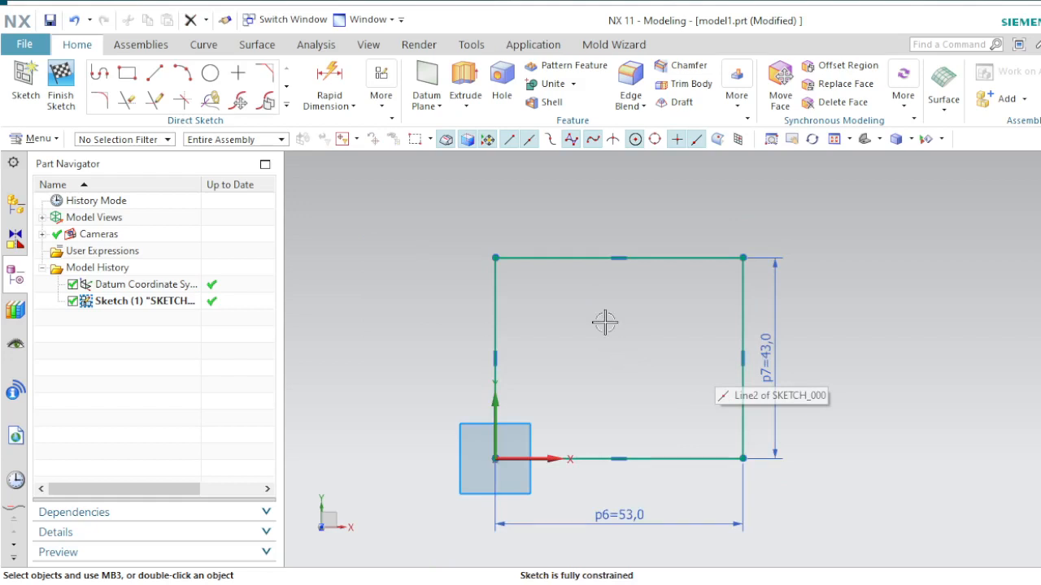
- Undo the sketched plate outline back to an empty sketch and finish the sketch
key(ctrl+q)
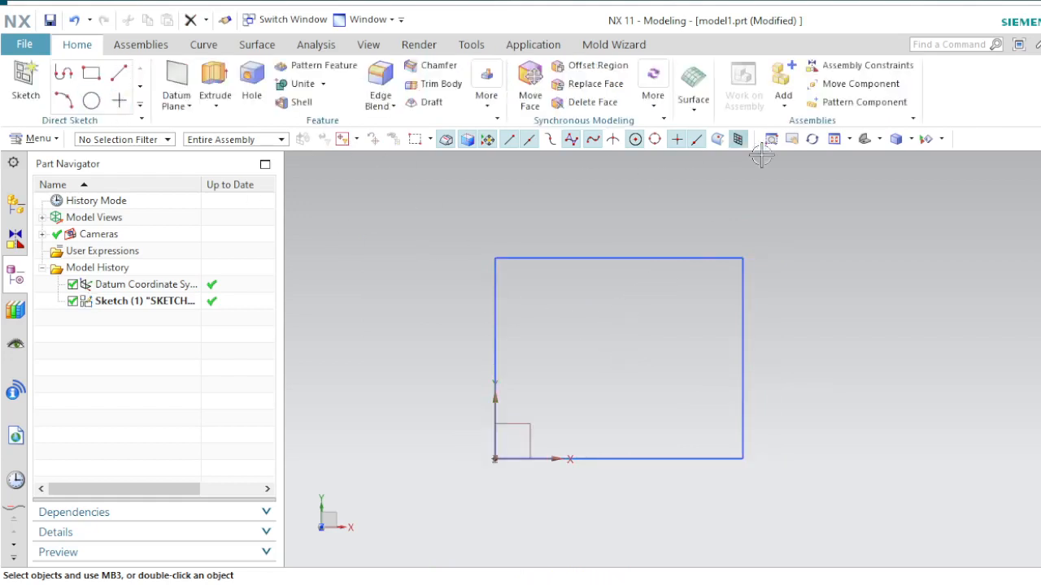
key(ctrl+z)
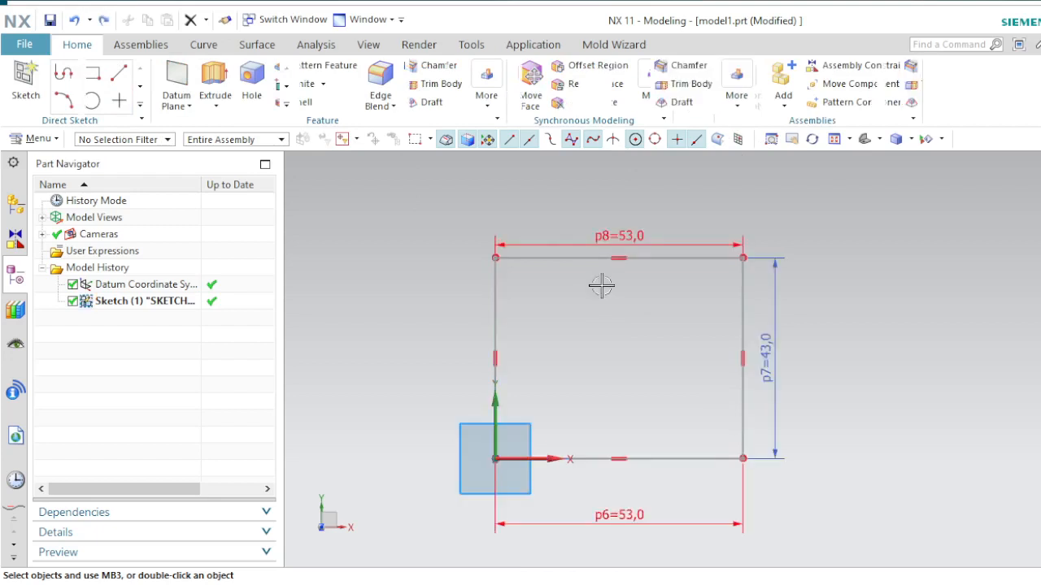
key(ctrl+z)
key(ctrl+z)
key(ctrl+z)
key(ctrl+z)
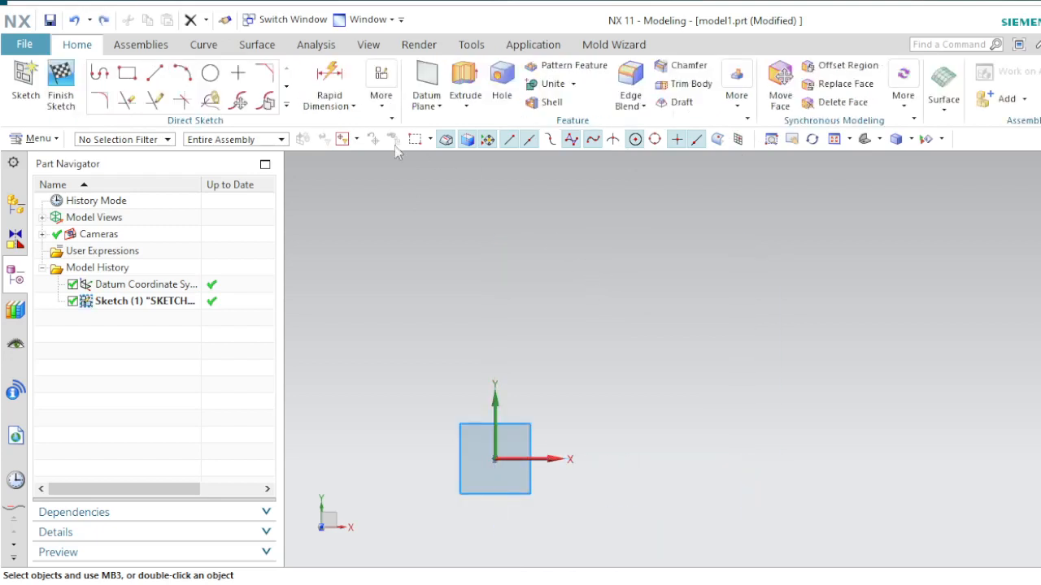
click(61, 81)
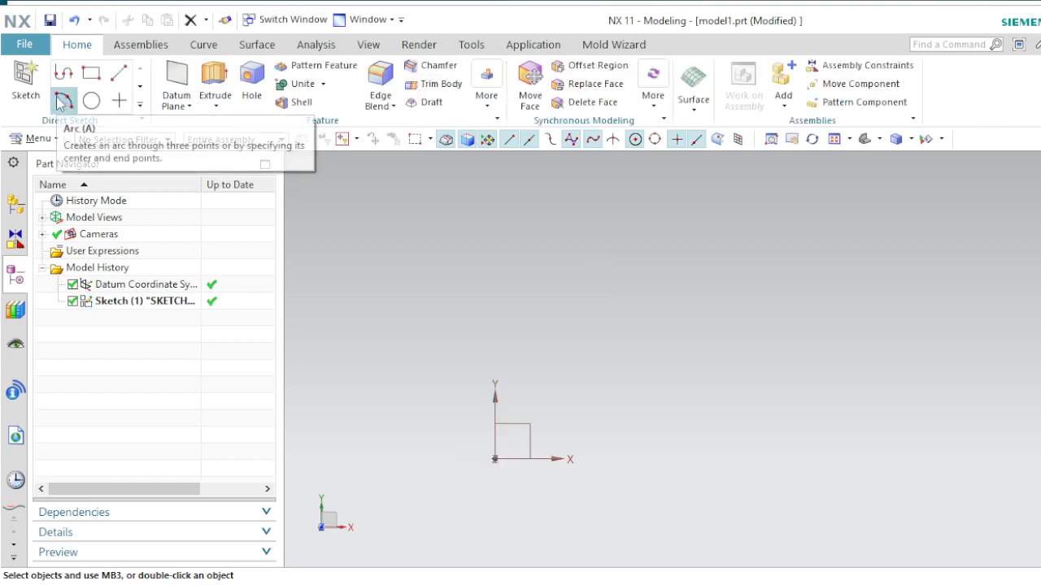
- Create a new sketch on the inferred XY plane and open it in the Sketch Task Environment
click(488, 104)
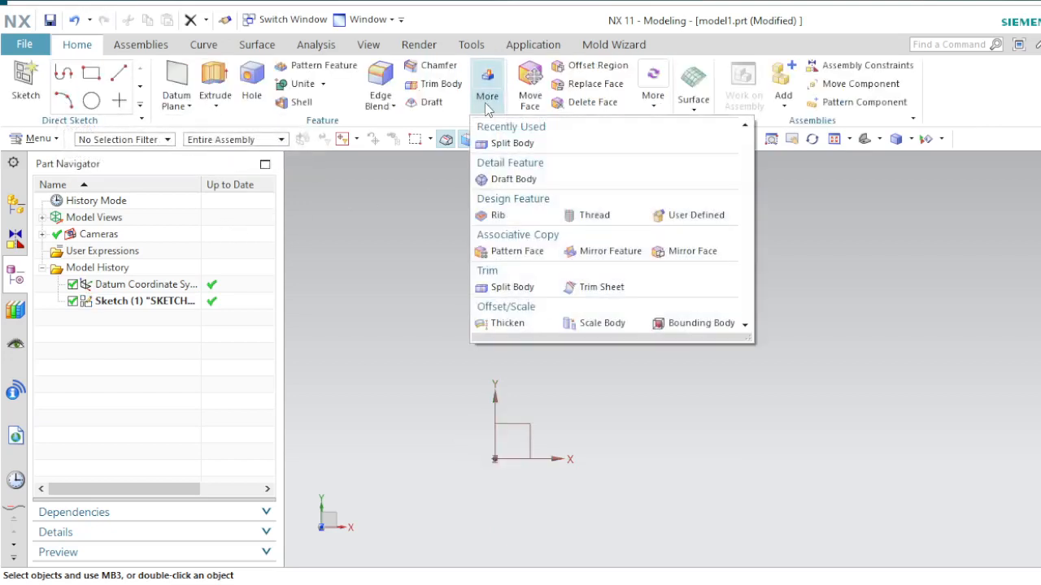
click(36, 71)
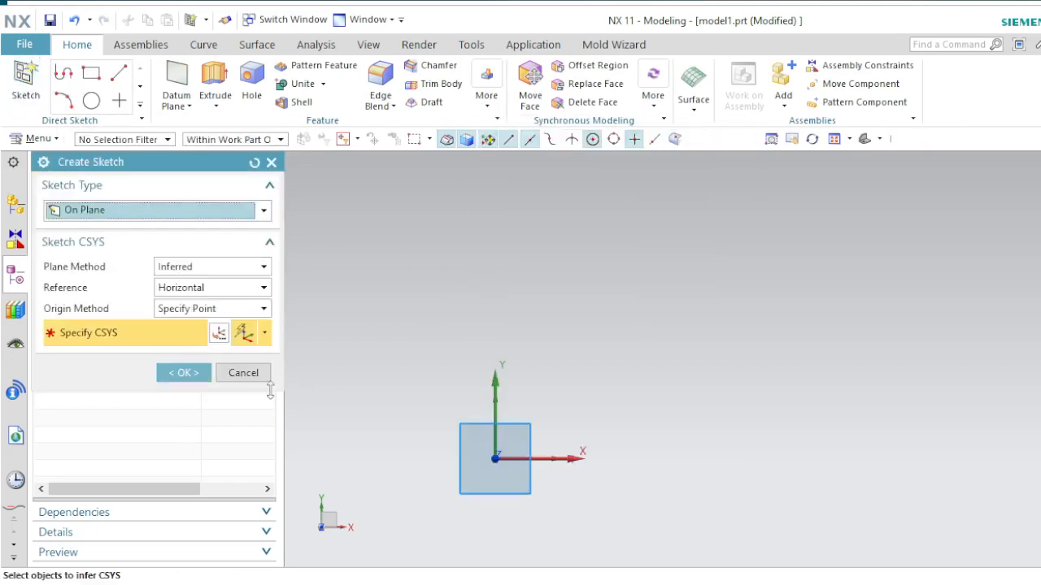
click(184, 372)
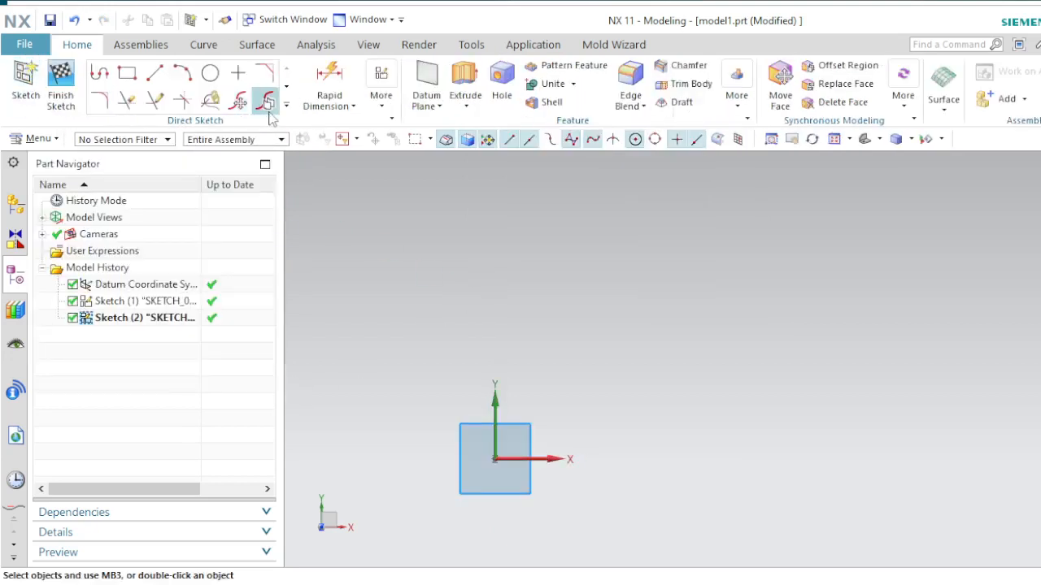
click(382, 108)
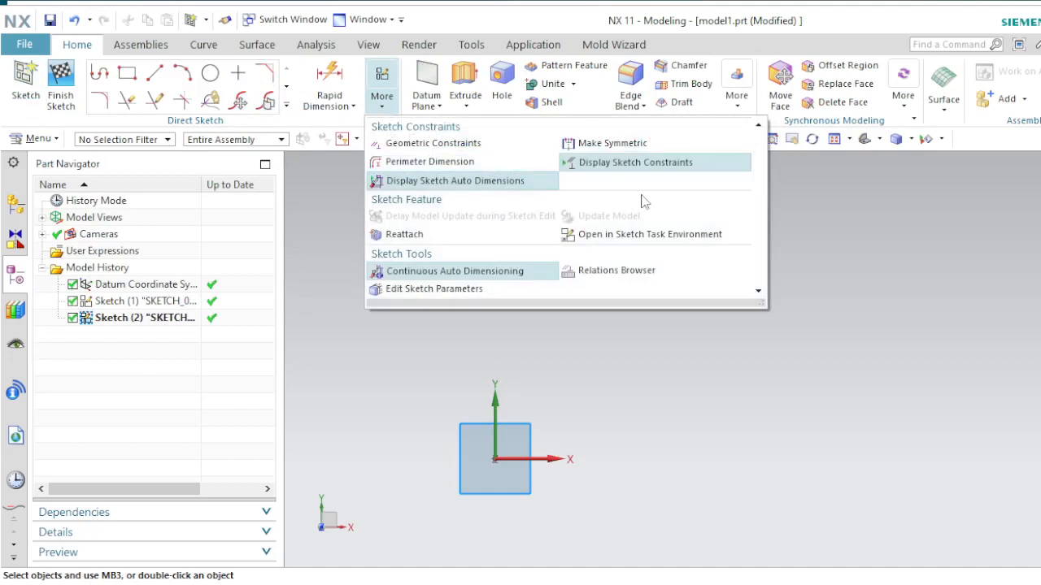
click(661, 230)
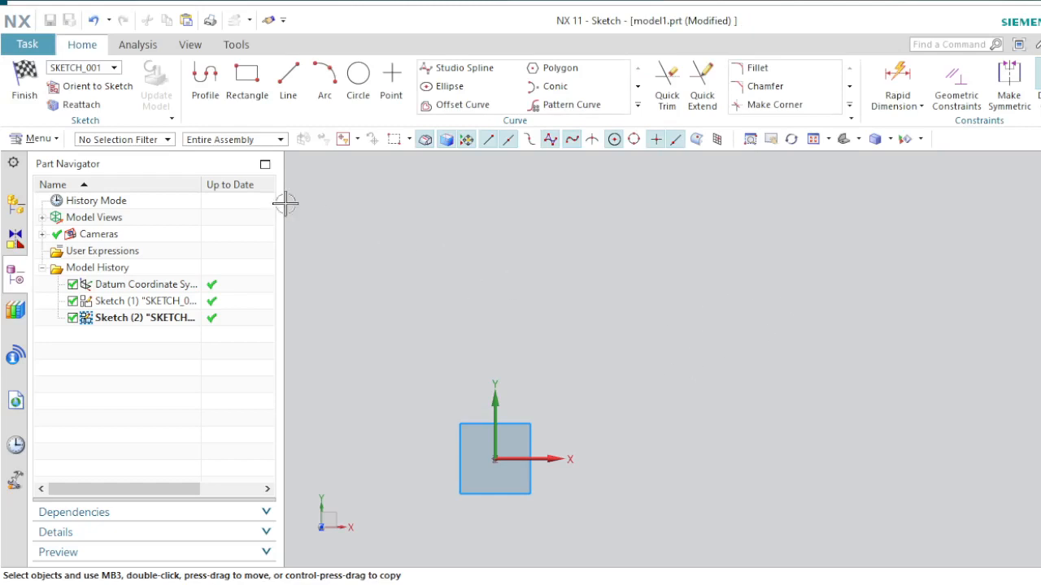
- Draw the bottom edge from the sketch origin, length 53 and angle 0, and the right edge from its endpoint, length 43 and angle 90
click(239, 77)
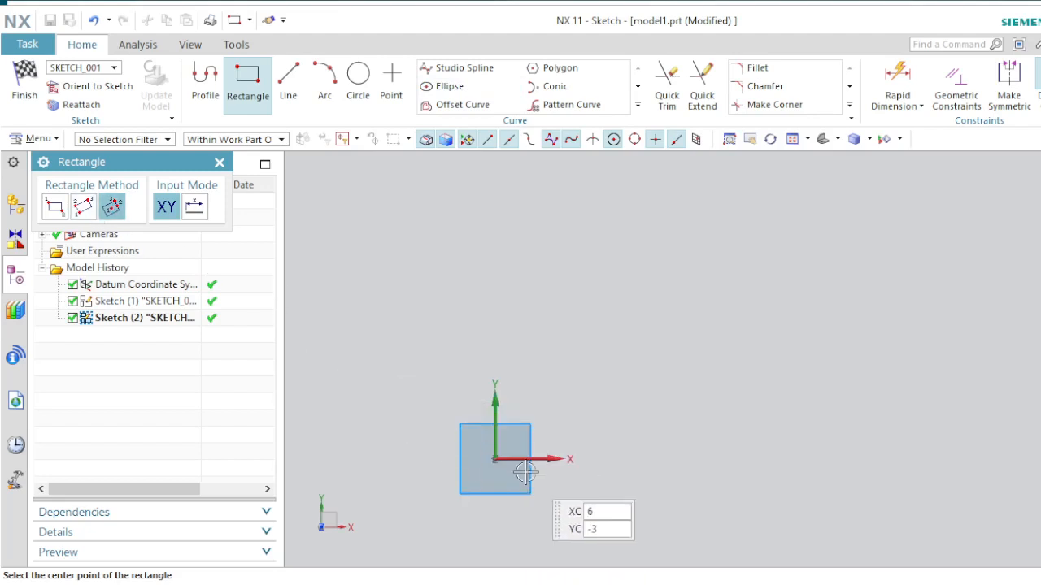
click(288, 86)
click(494, 459)
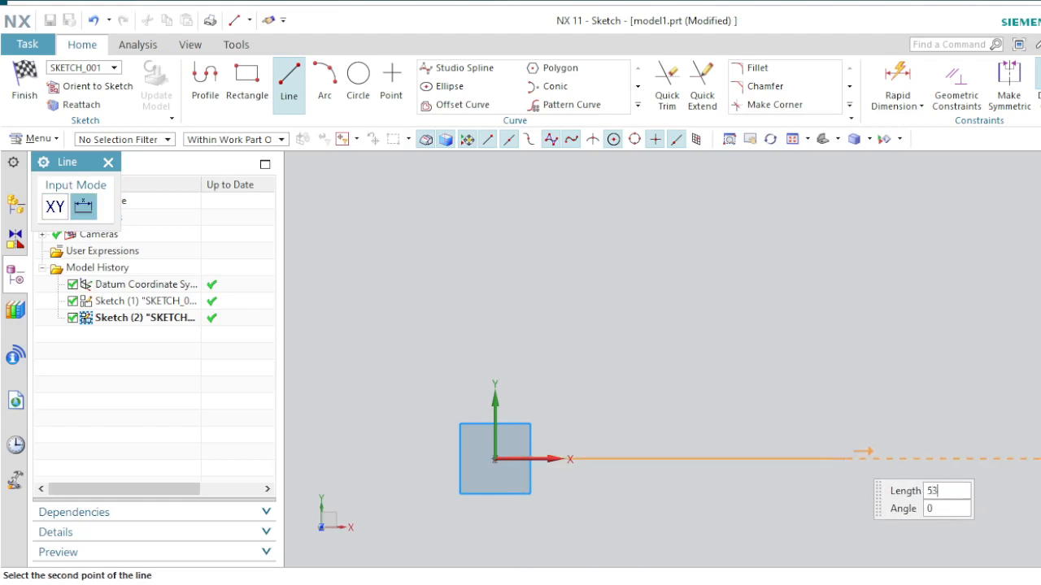
key(Return)
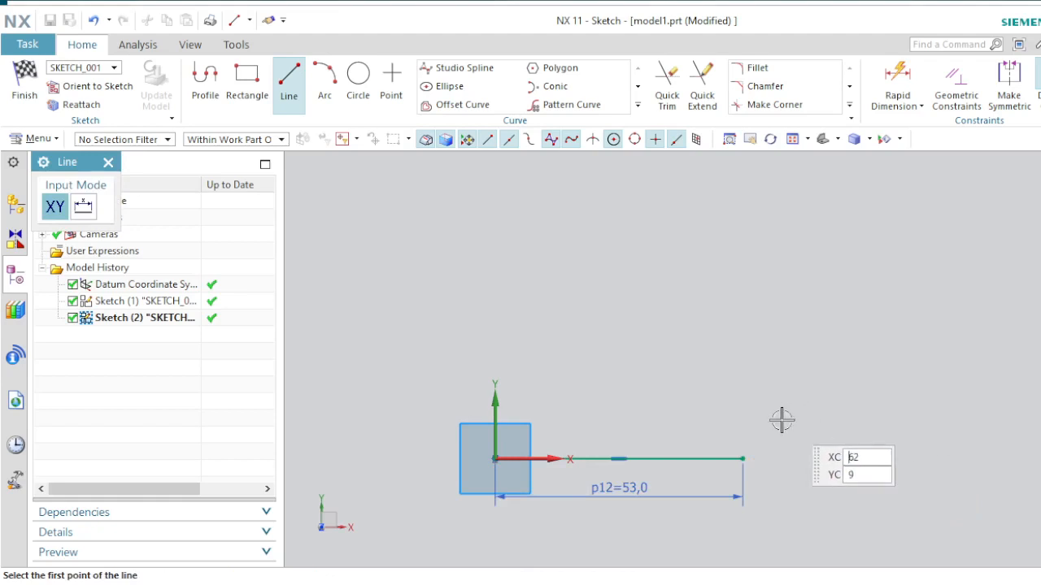
click(743, 458)
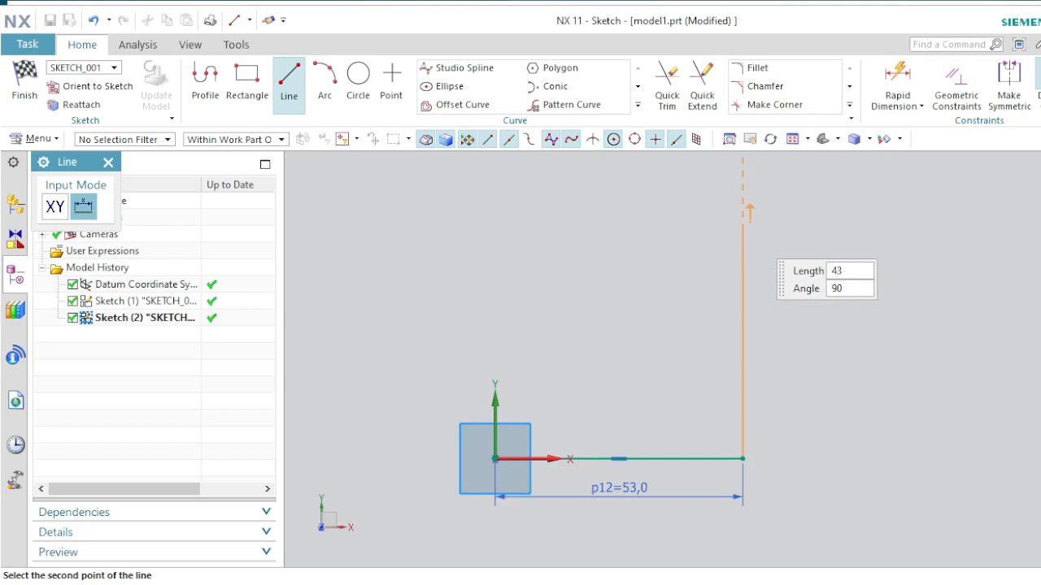
key(Return)
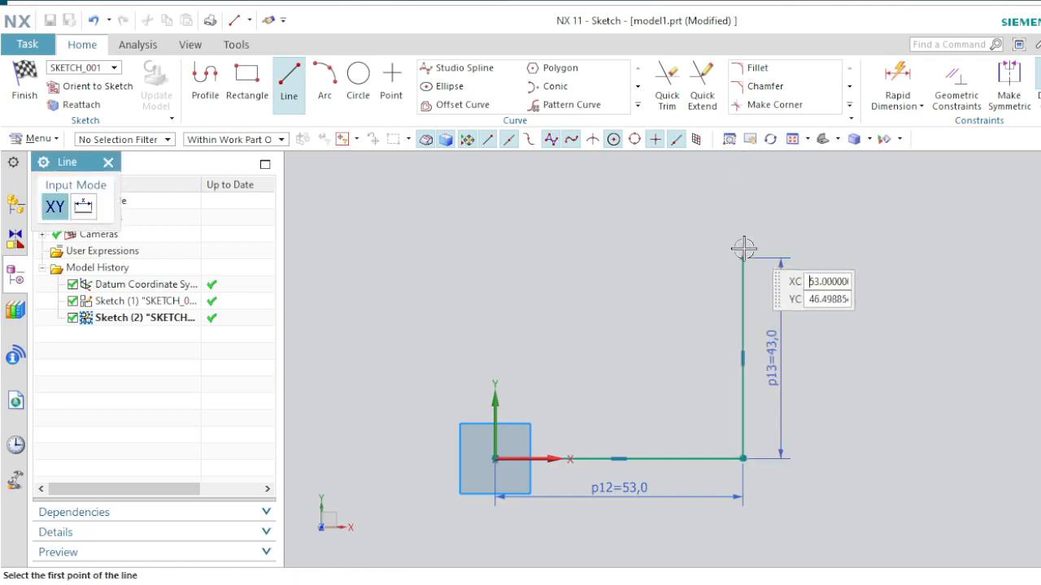
- Try an overlong horizontal top line about 64 long and a vertical line about 52 long from the origin, and undo both
click(743, 259)
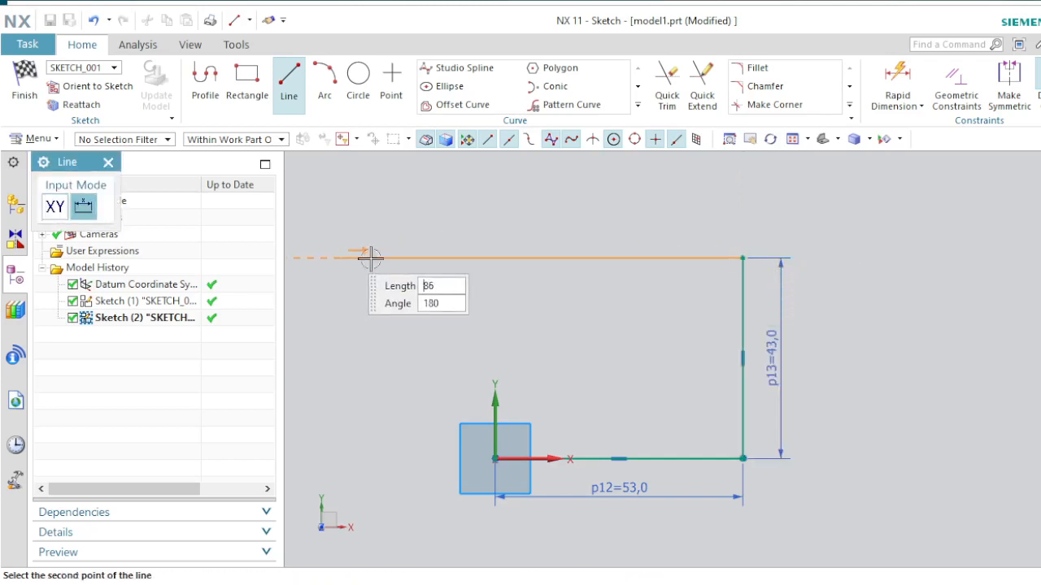
click(444, 258)
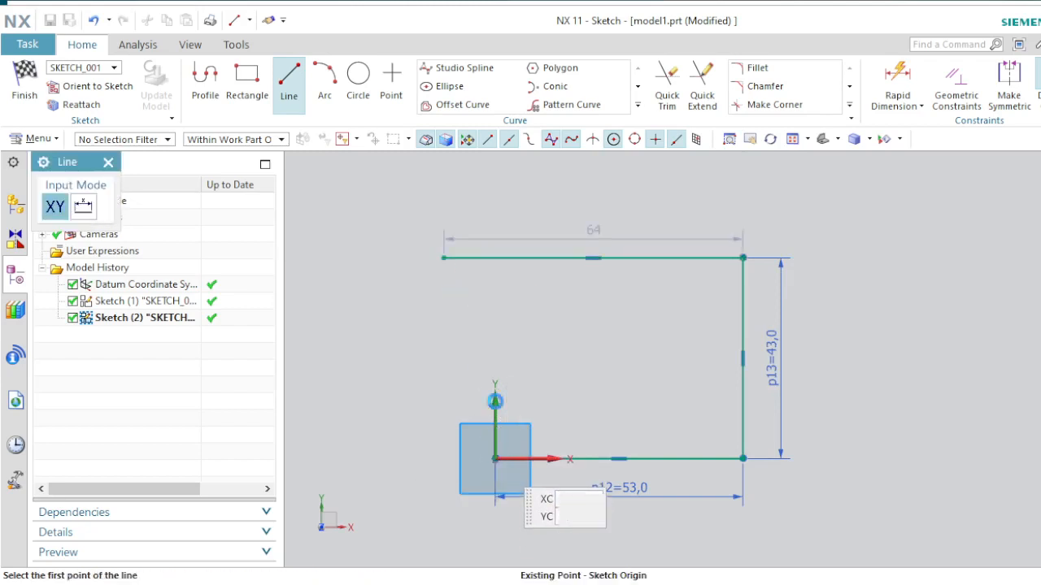
click(496, 401)
click(495, 216)
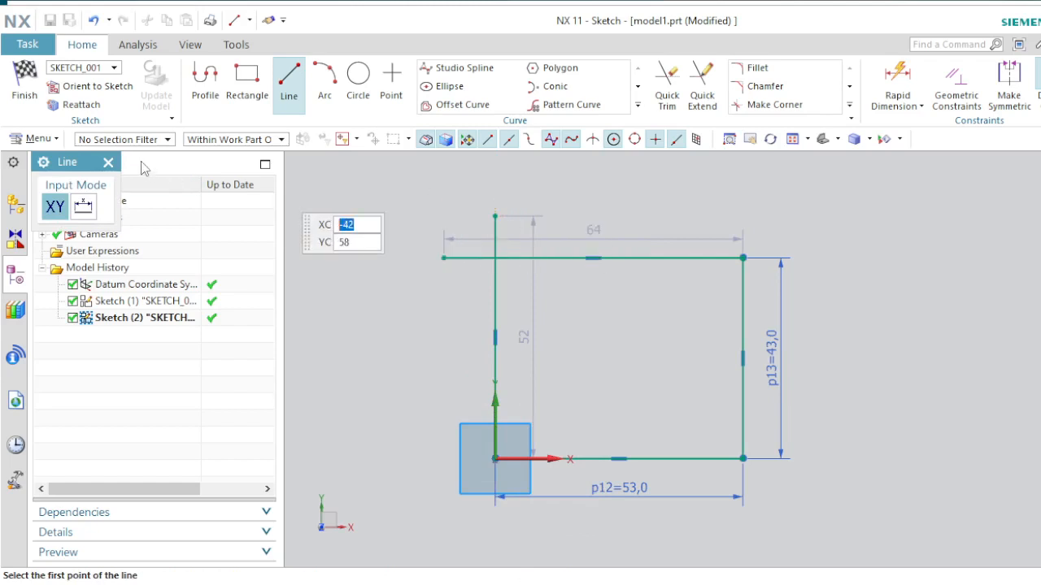
click(108, 164)
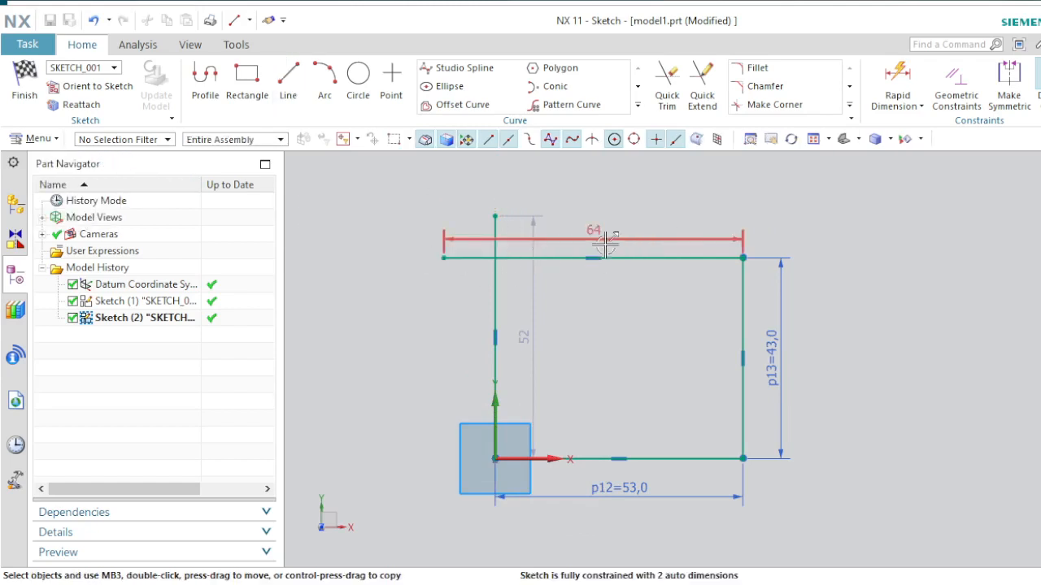
key(ctrl+z)
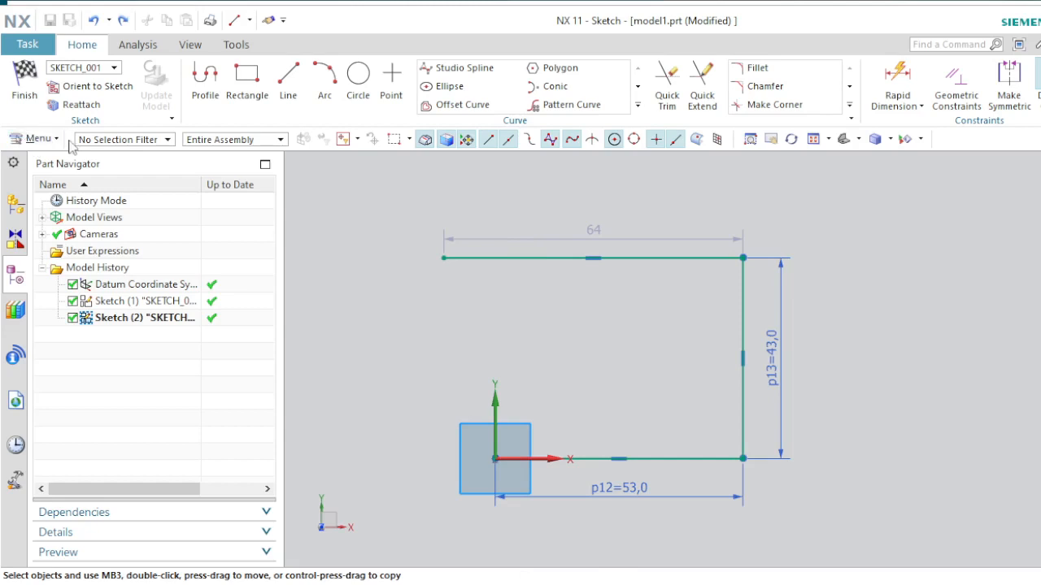
key(ctrl+z)
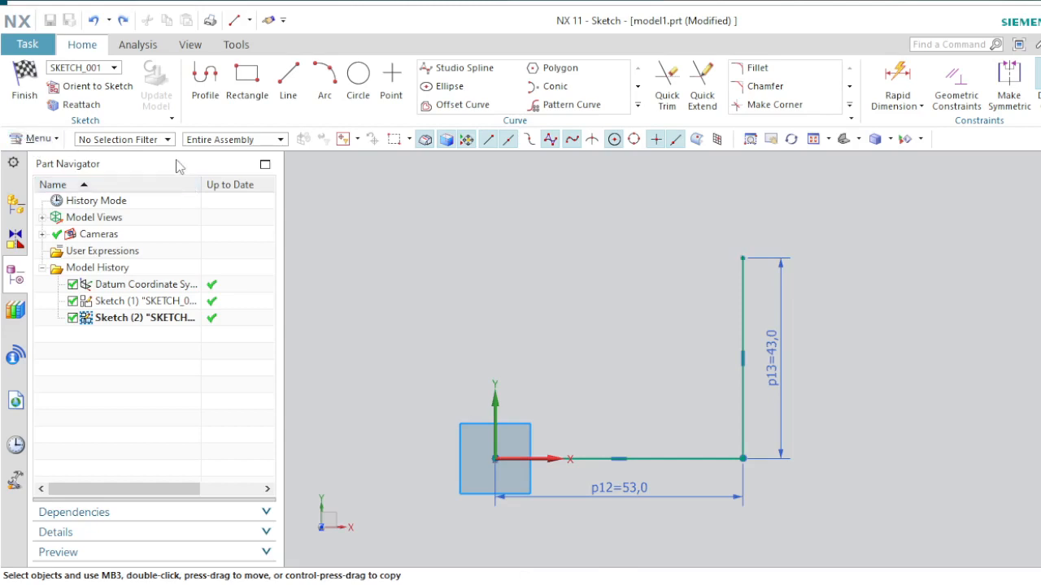
- Try a horizontal top line about 71.9 long from the right edge's upper endpoint, and undo it
click(289, 81)
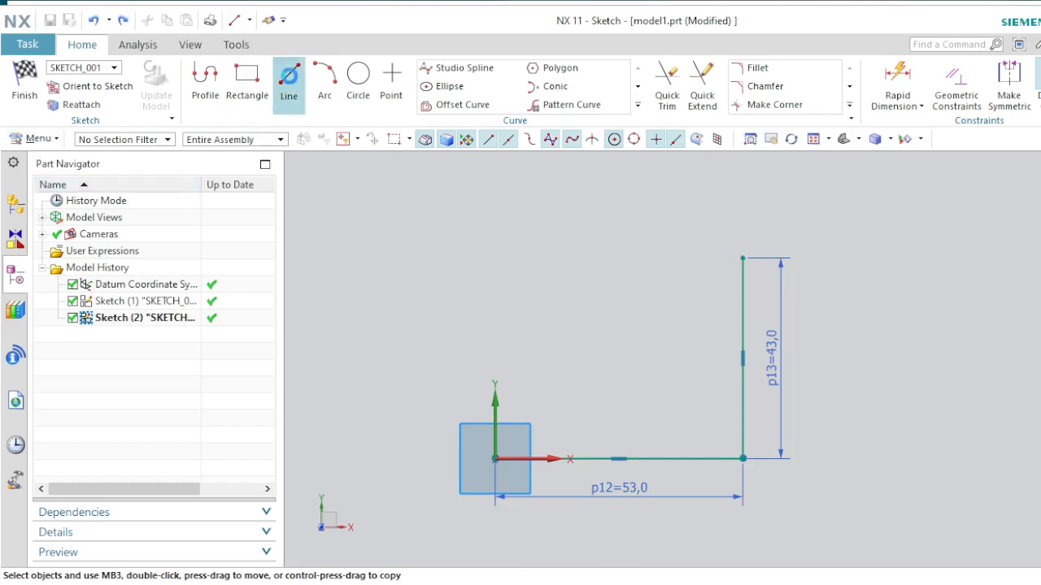
click(743, 259)
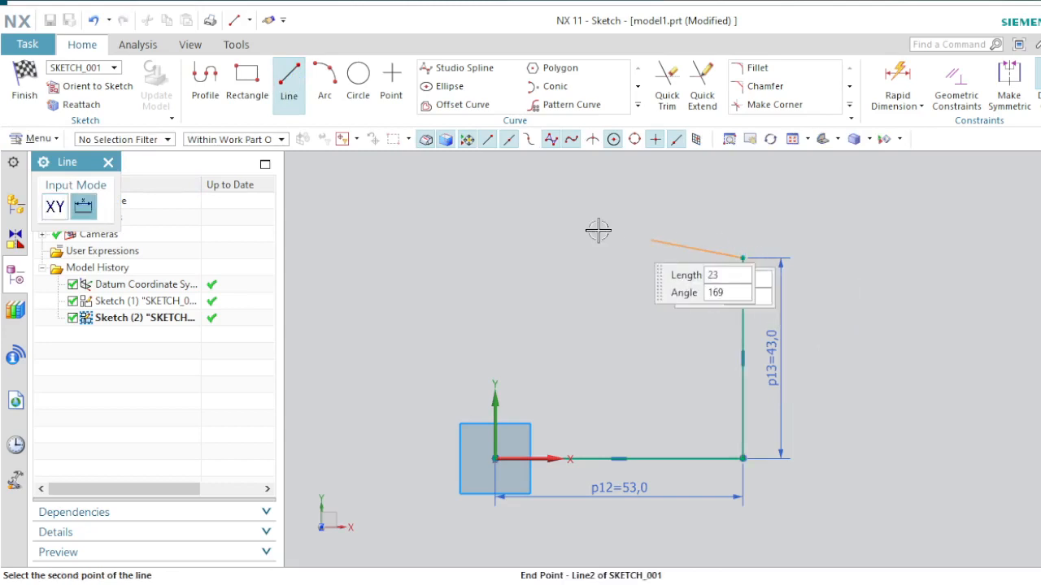
click(408, 238)
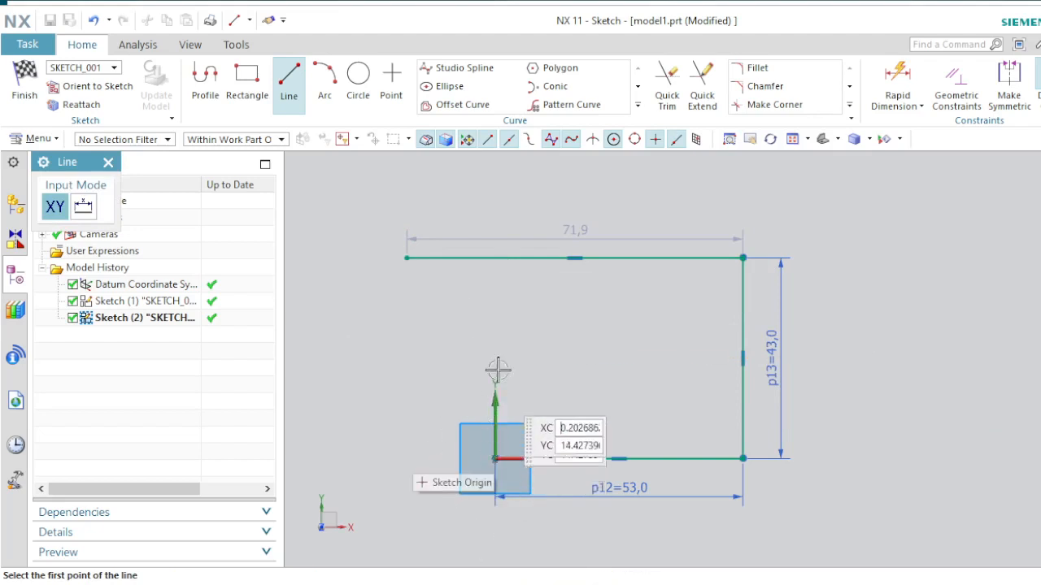
click(108, 162)
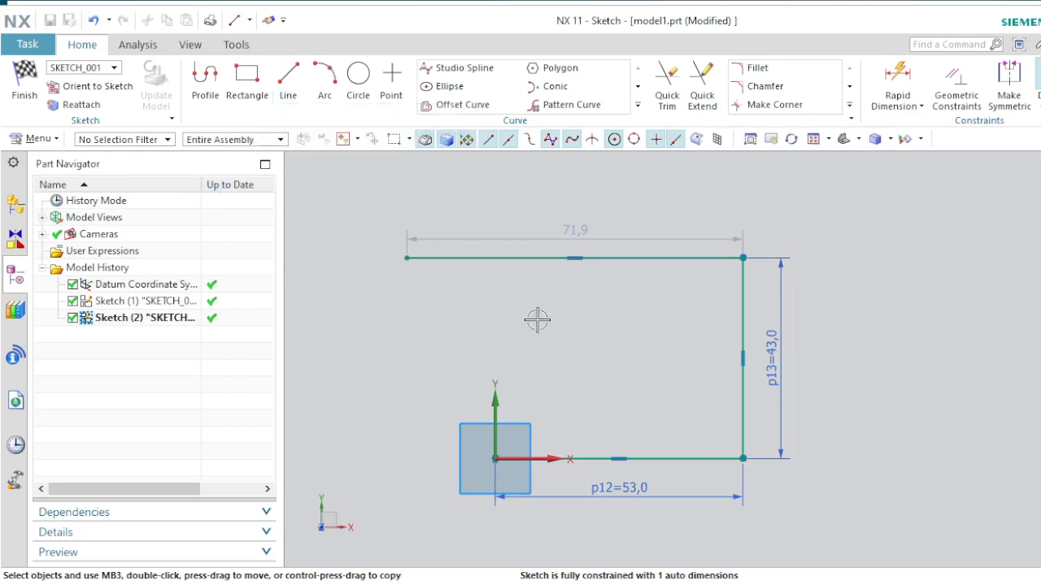
right_click(582, 262)
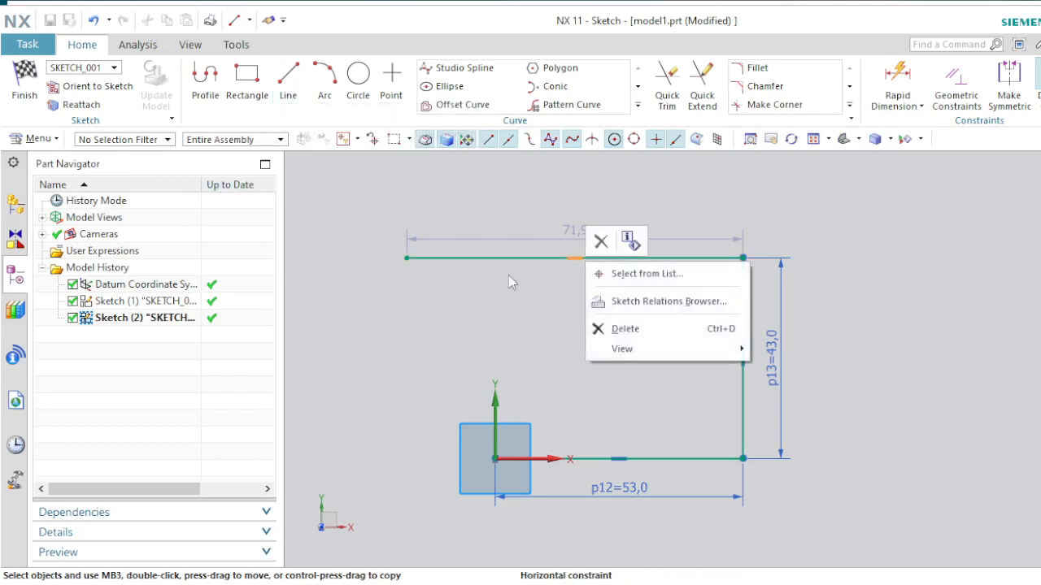
click(329, 291)
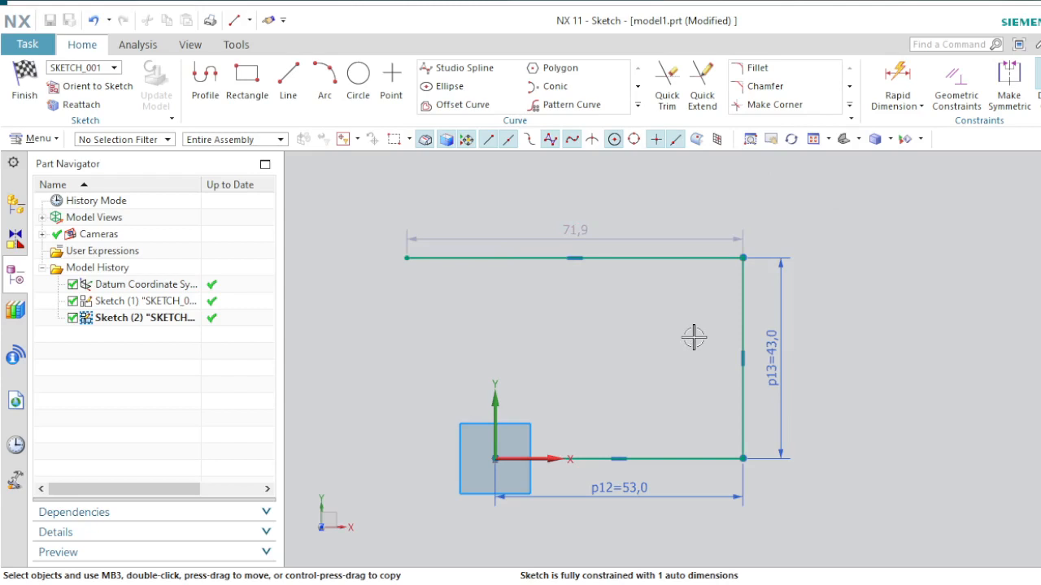
key(ctrl+z)
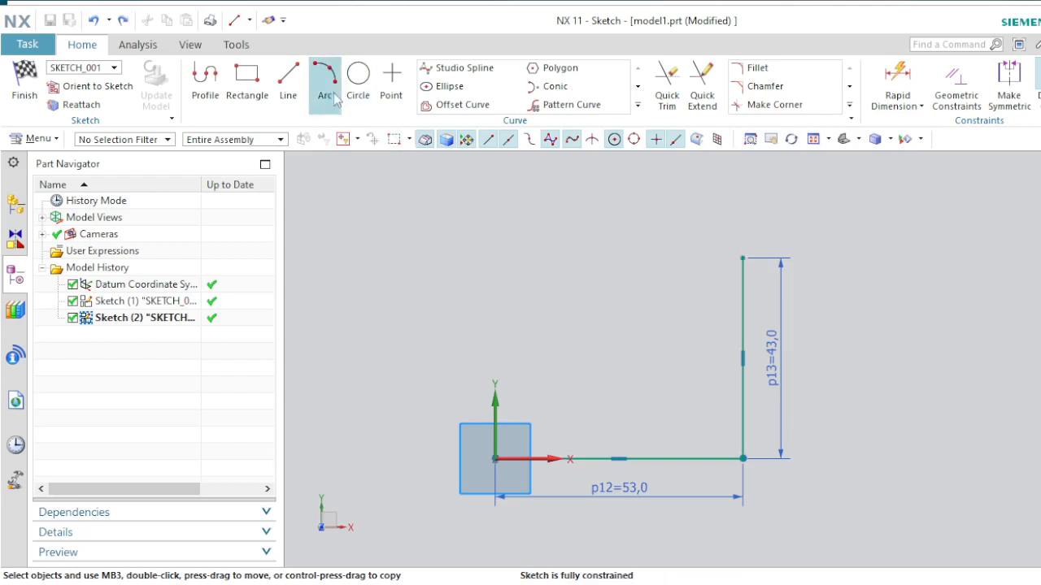
- Draw a horizontal top line about 71 long leftward from the right edge's upper endpoint and a vertical line about 57 long from the origin
click(289, 81)
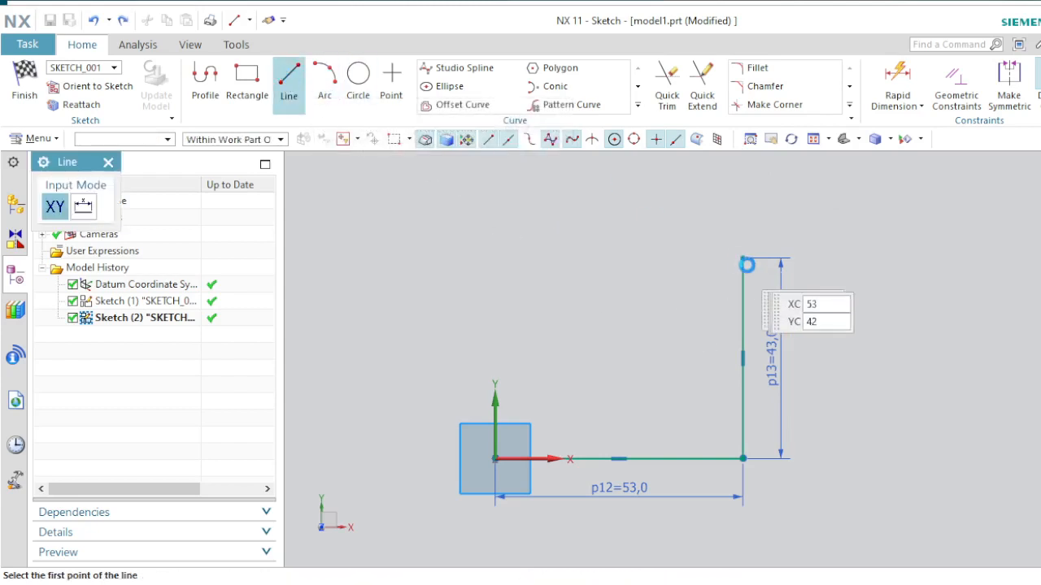
click(743, 258)
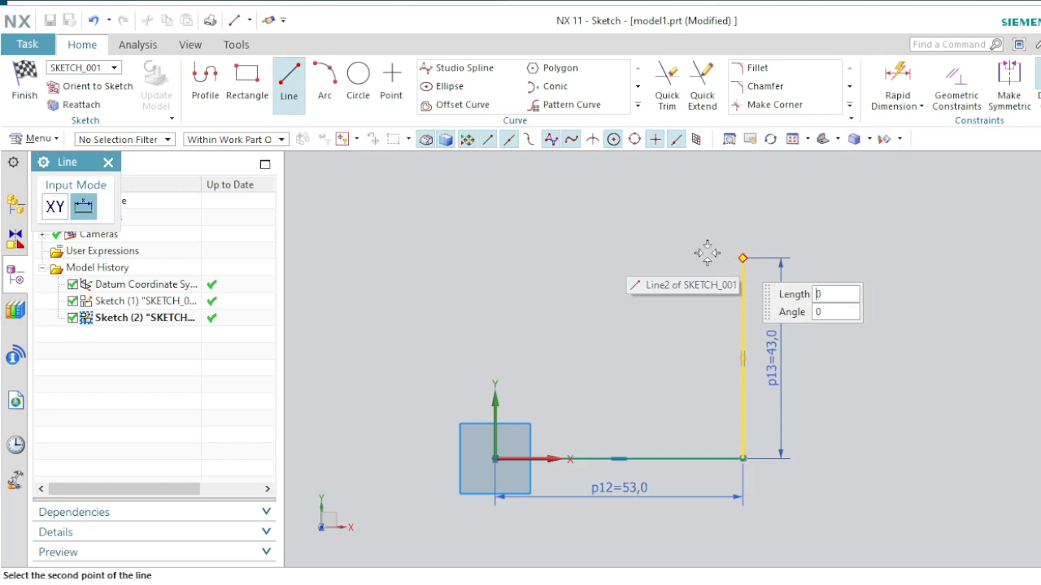
click(410, 259)
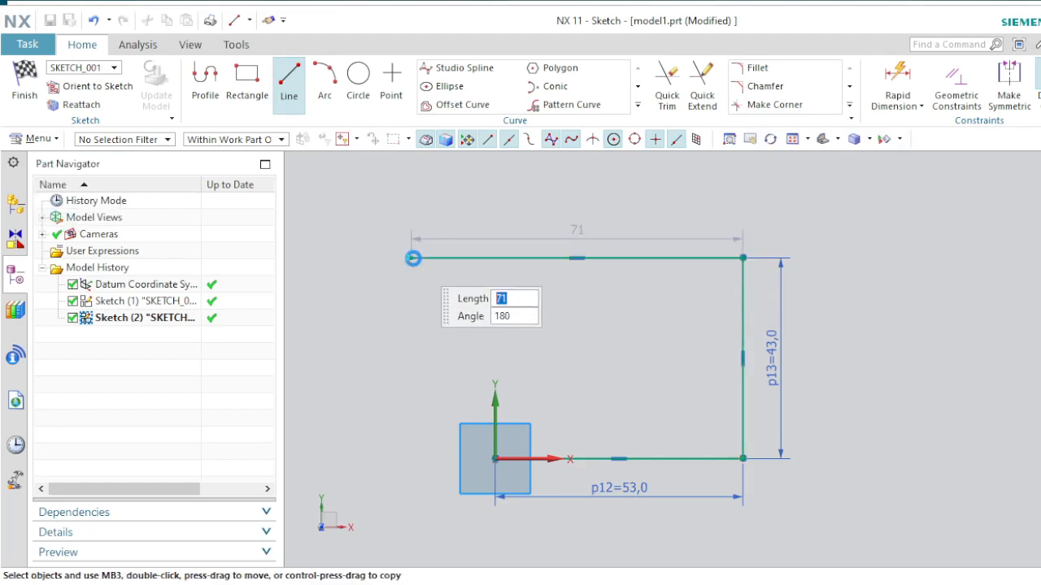
click(495, 458)
click(493, 192)
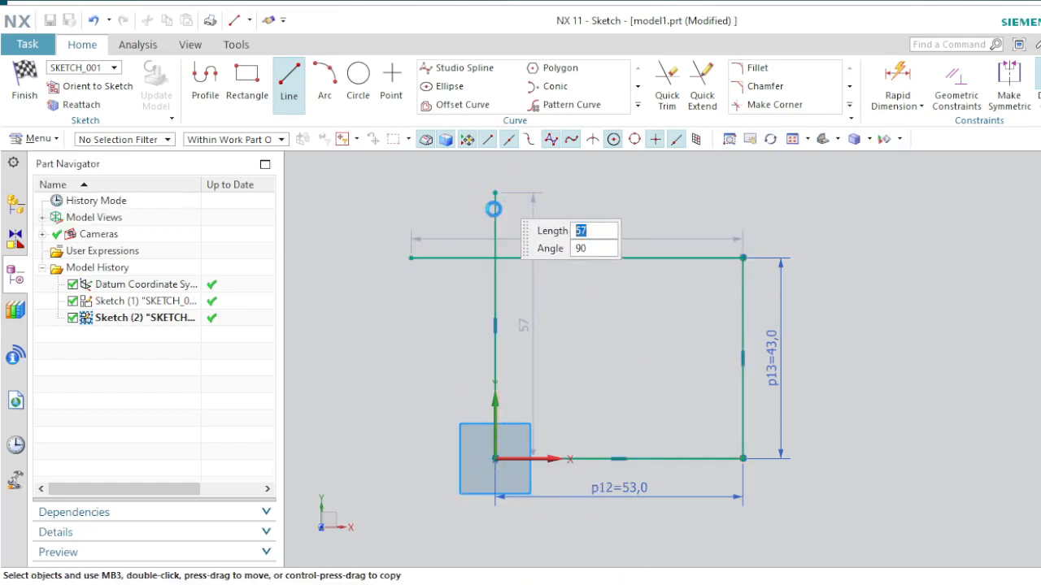
click(111, 164)
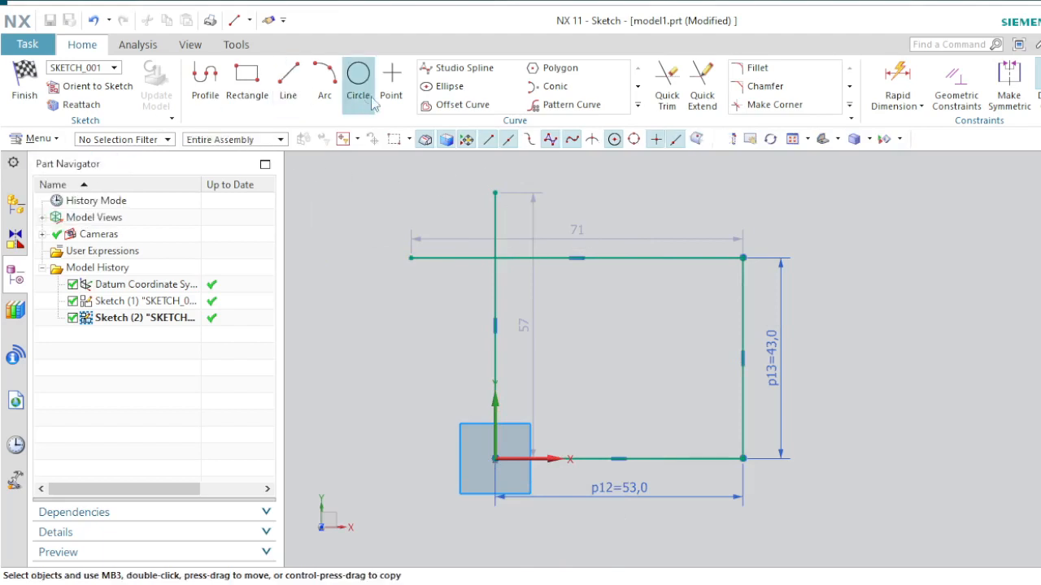
- Trim the top line's overhang beyond the left edge and the left line's overhang above the top edge
click(665, 87)
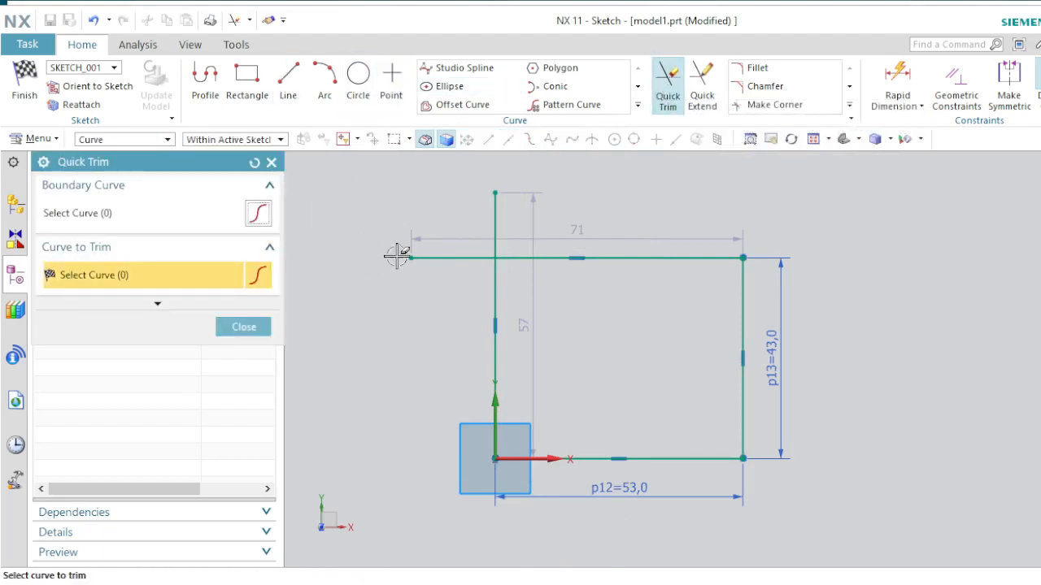
click(457, 257)
click(501, 218)
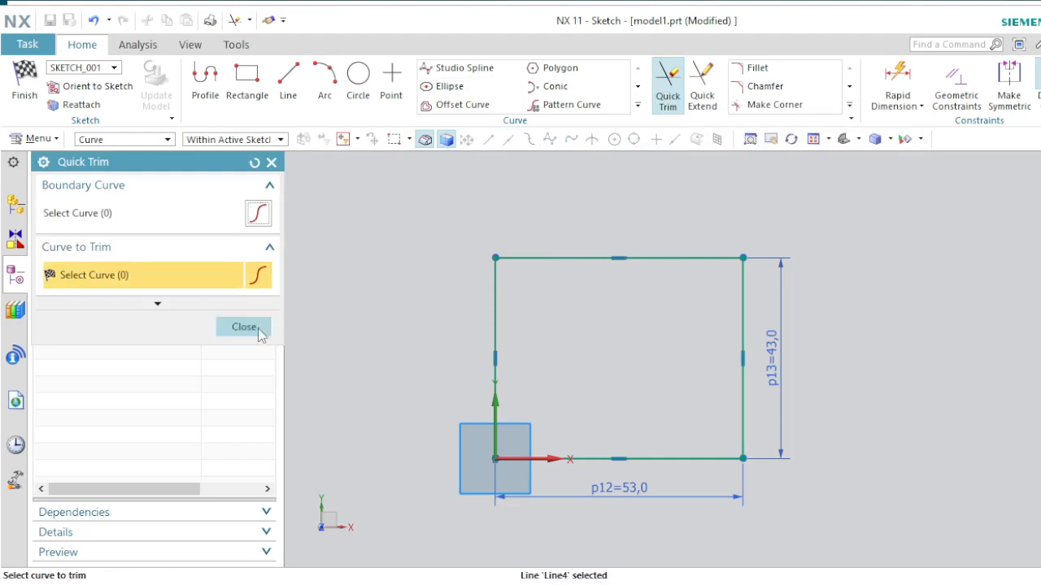
click(258, 329)
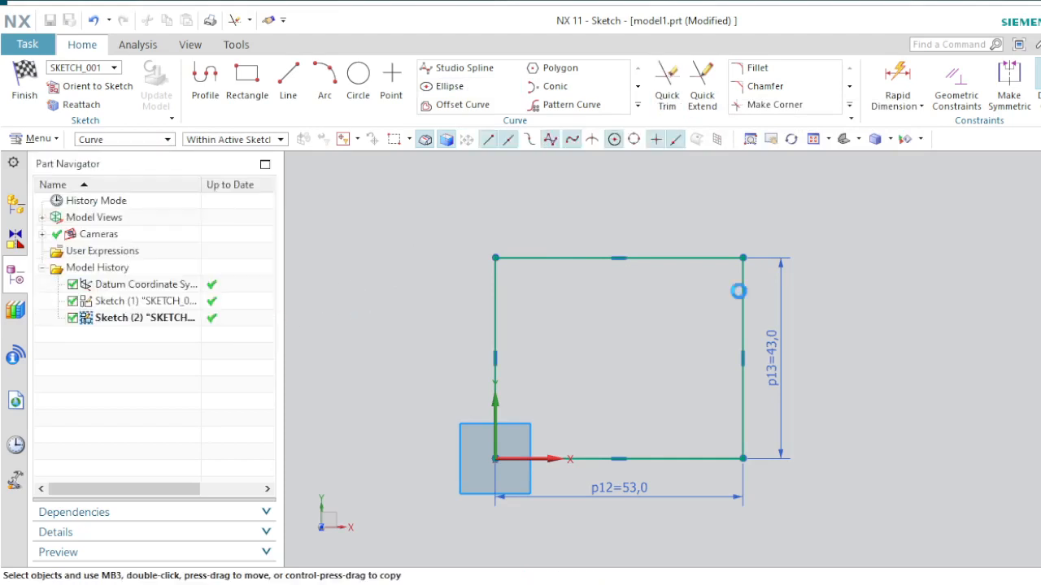
- Turn off the display of auto dimensions in the active sketch
click(1021, 108)
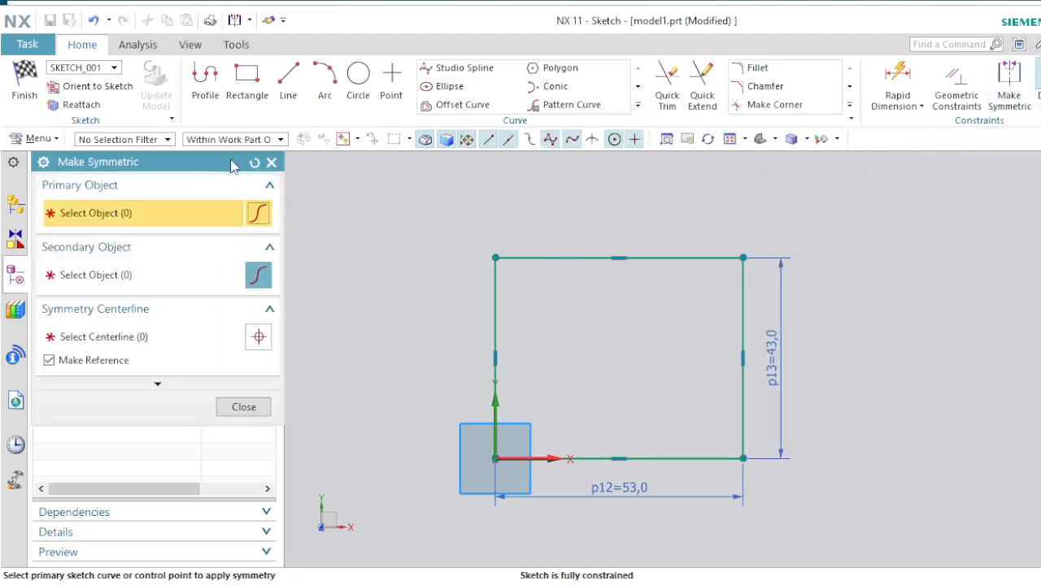
click(271, 163)
click(1037, 89)
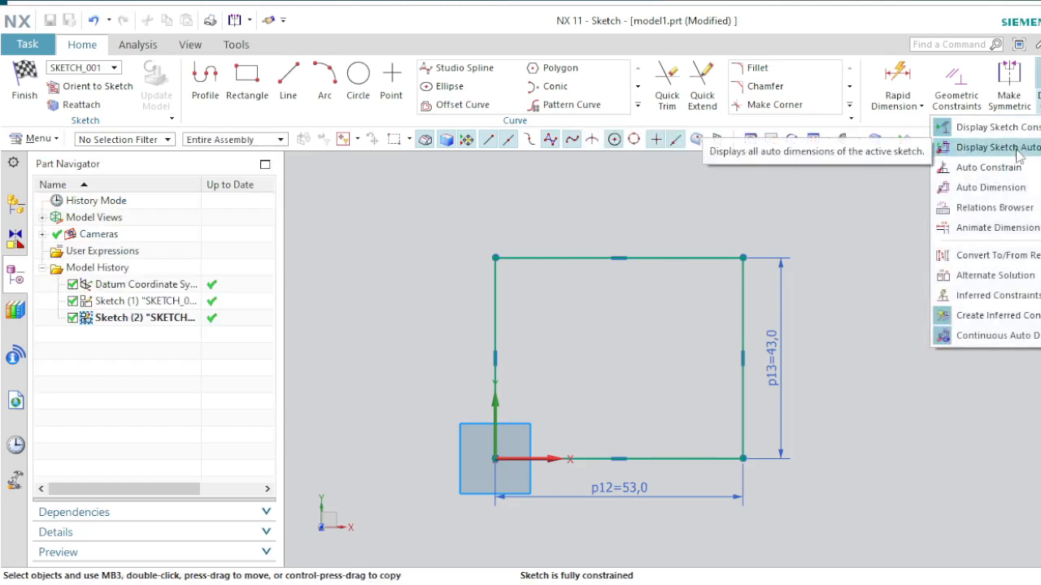
click(1023, 151)
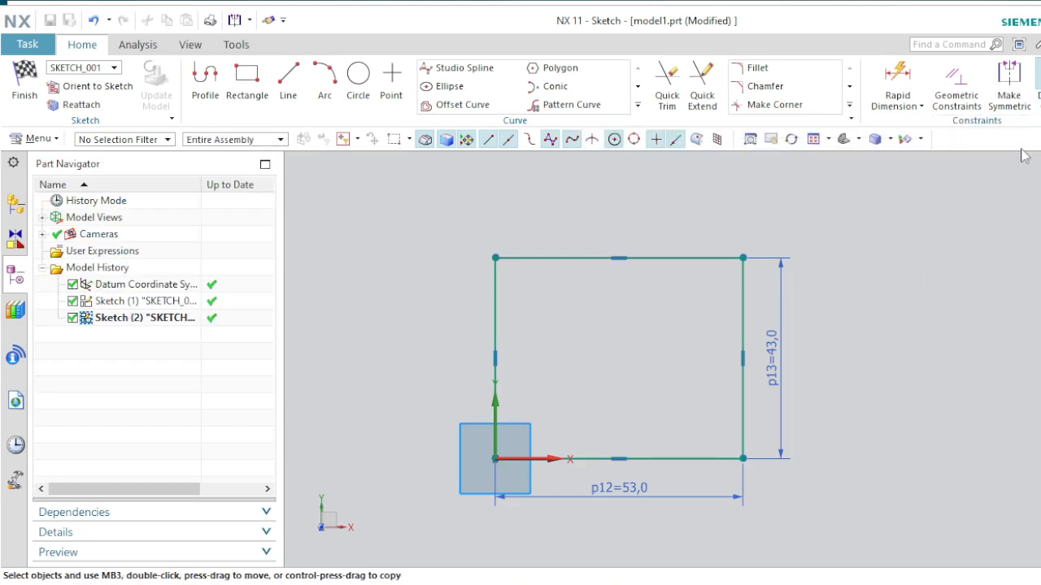
- Remove the rectangle's right and top edges with Quick Trim
click(288, 78)
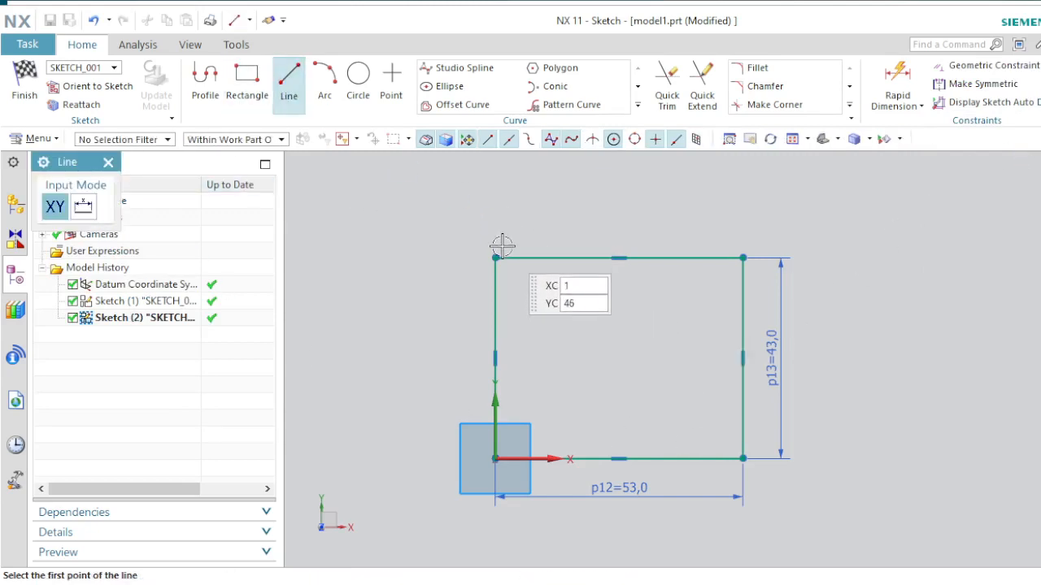
click(108, 163)
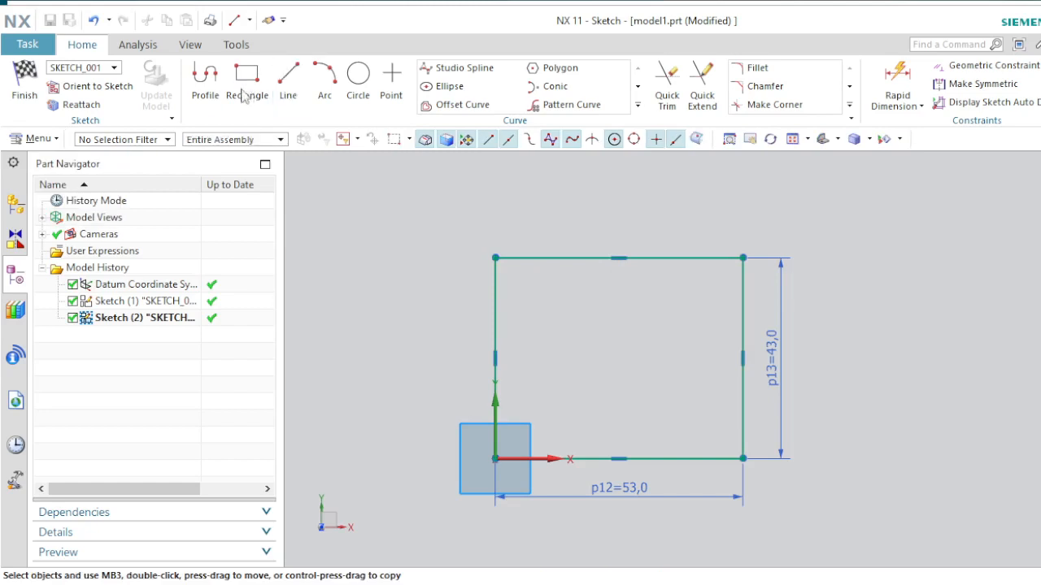
click(667, 85)
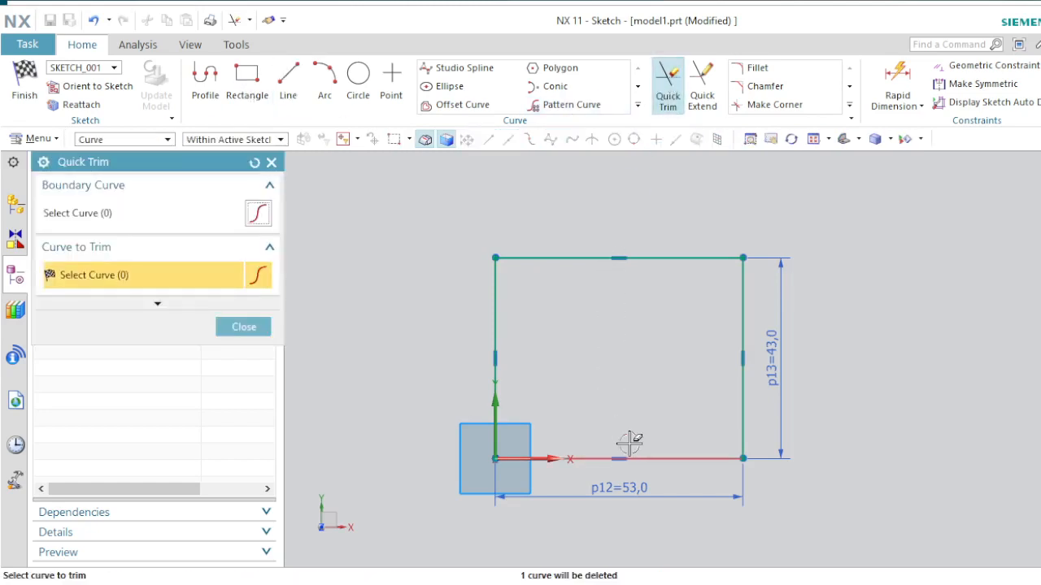
click(743, 361)
click(683, 257)
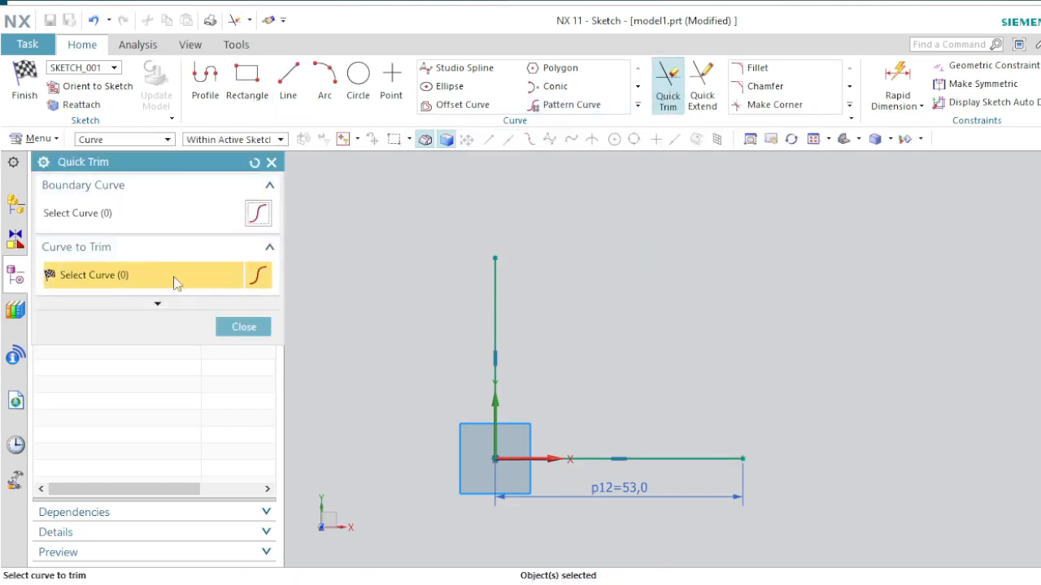
click(244, 327)
- Draw a horizontal line about 78 long from the left edge's upper endpoint and a vertical line from the bottom edge's right endpoint crossing it
click(291, 87)
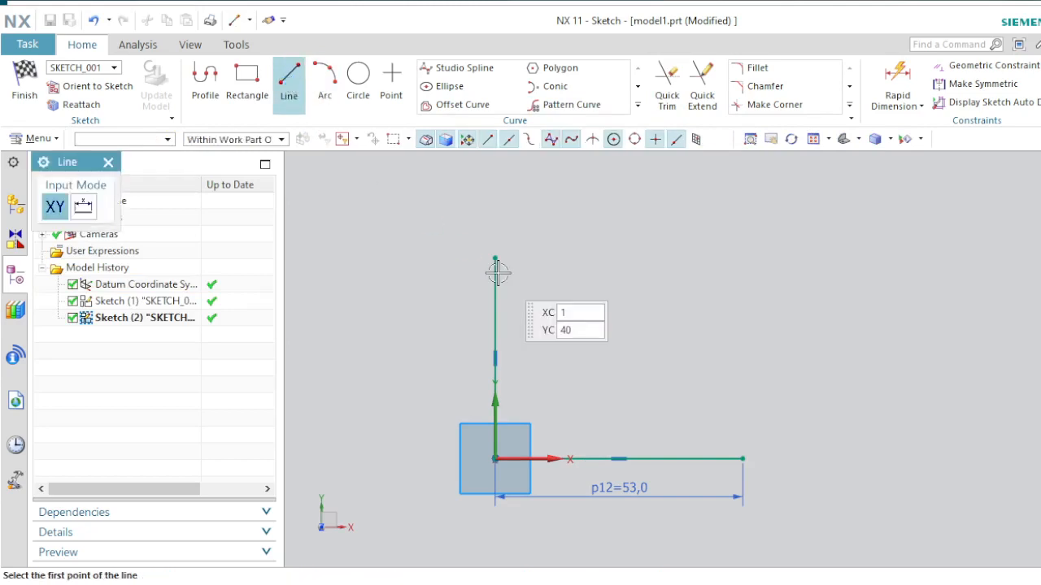
click(494, 257)
click(859, 251)
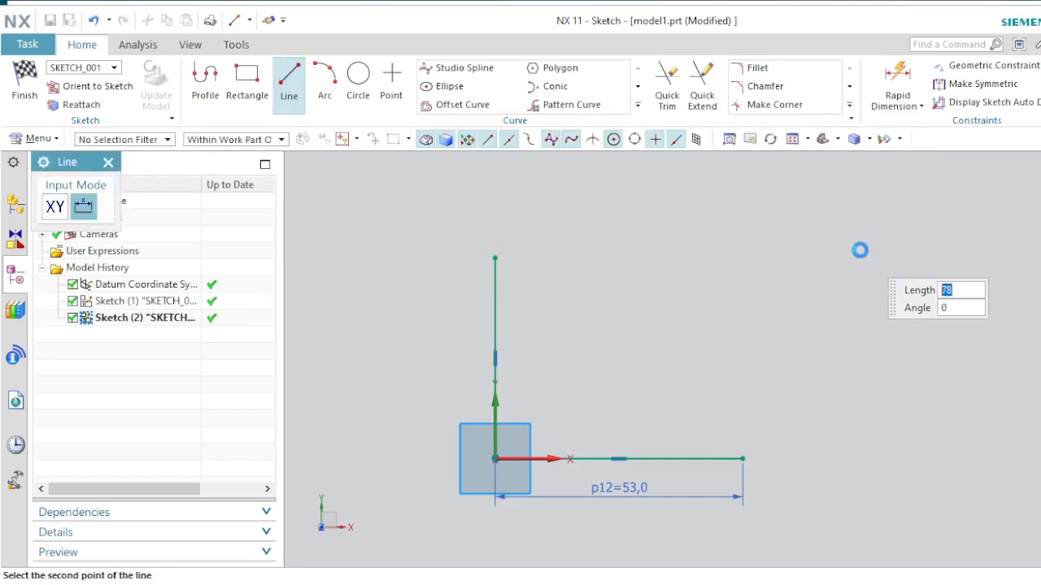
click(744, 457)
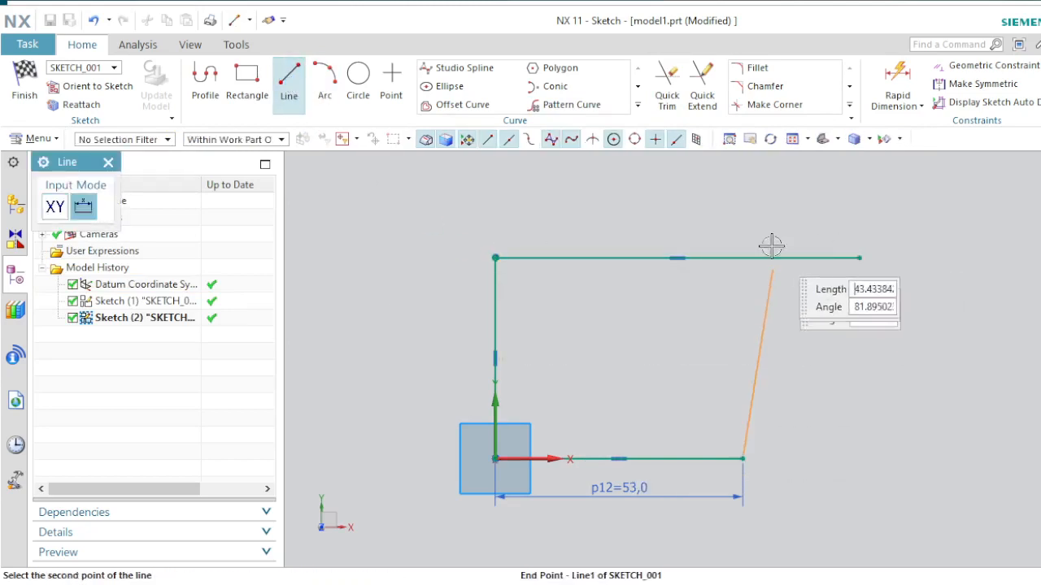
click(741, 196)
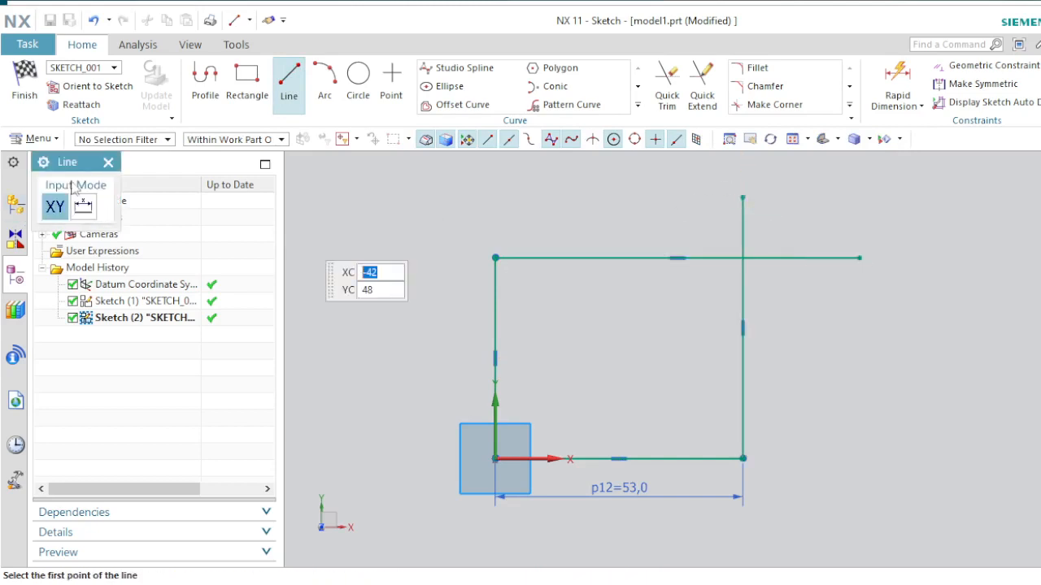
click(109, 164)
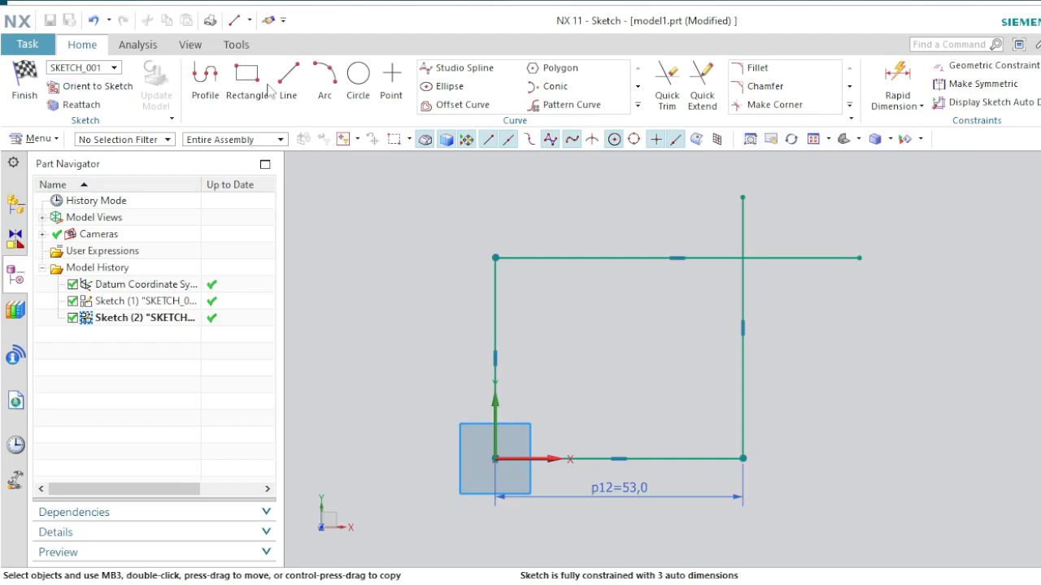
- Trim the overhanging ends of the new top and right lines at their intersection to close the rectangle
click(667, 84)
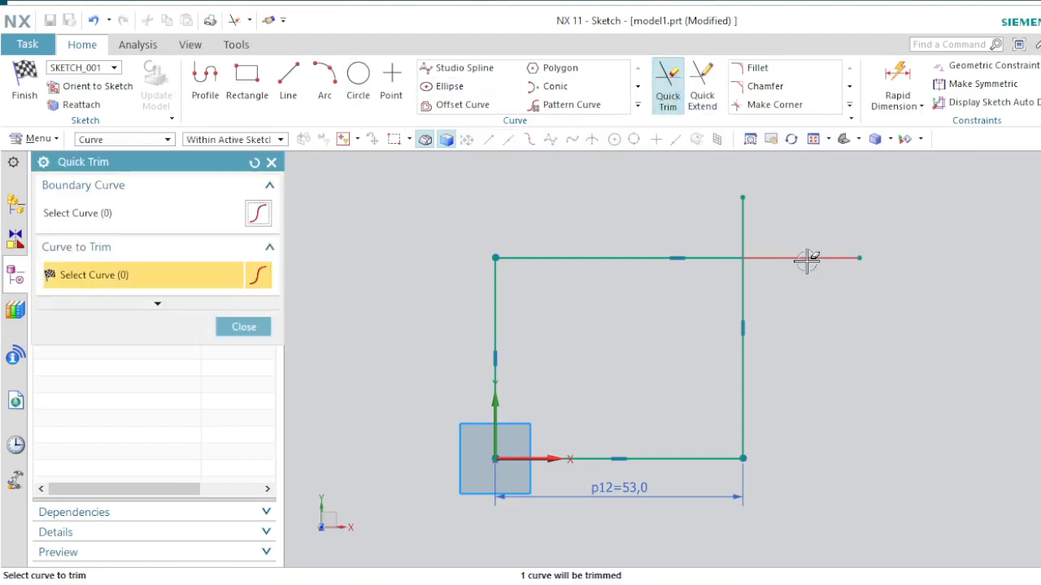
click(807, 259)
click(747, 216)
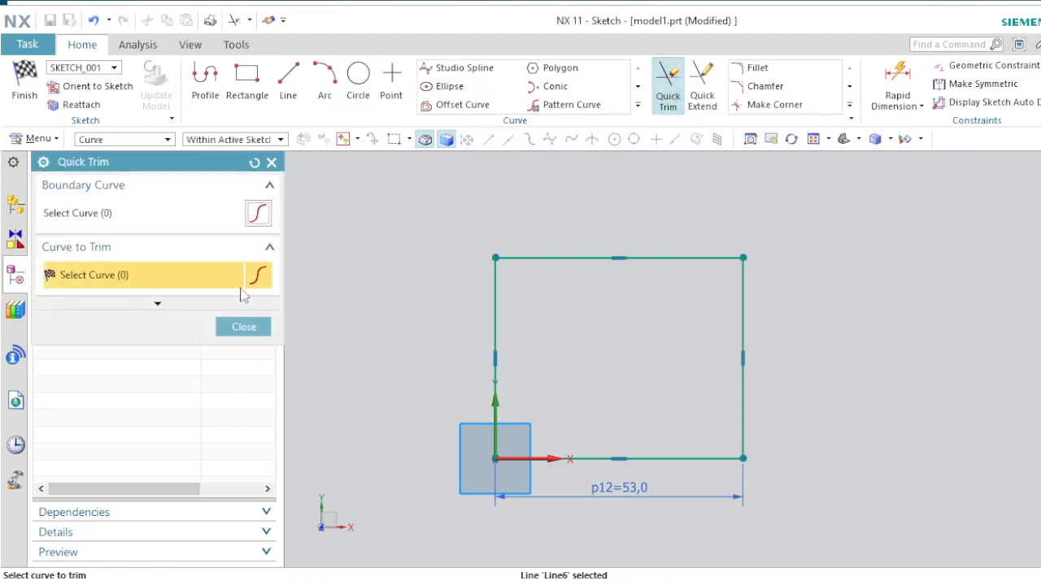
click(244, 327)
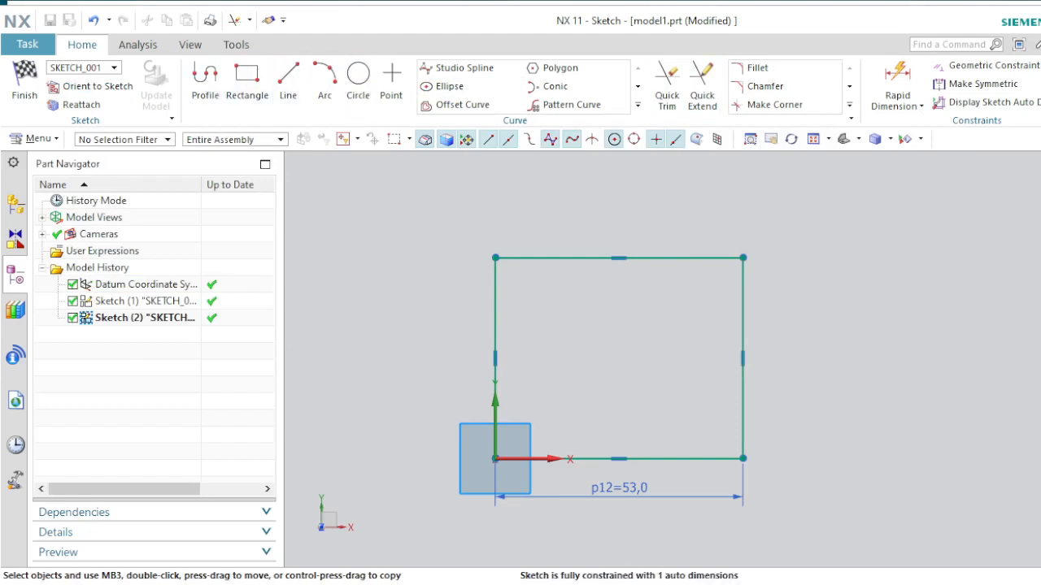
- Switch to the PDF guide, examine the hole diameters and centre positions on page 36, and return to the NX sketch
key(alt+Tab)
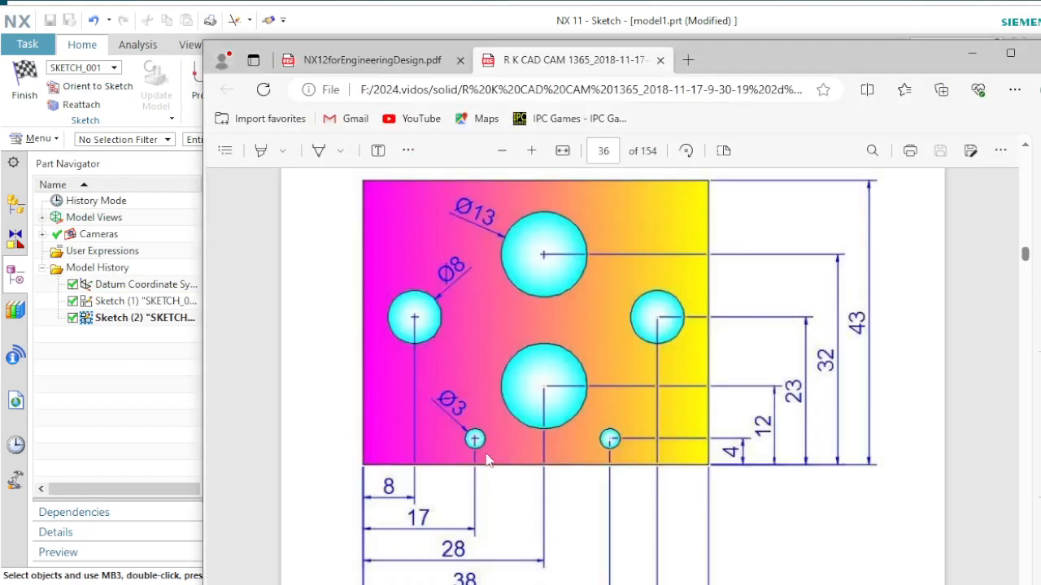
scroll(488, 457, down, 1)
scroll(488, 457, up, 1)
scroll(488, 455, down, 2)
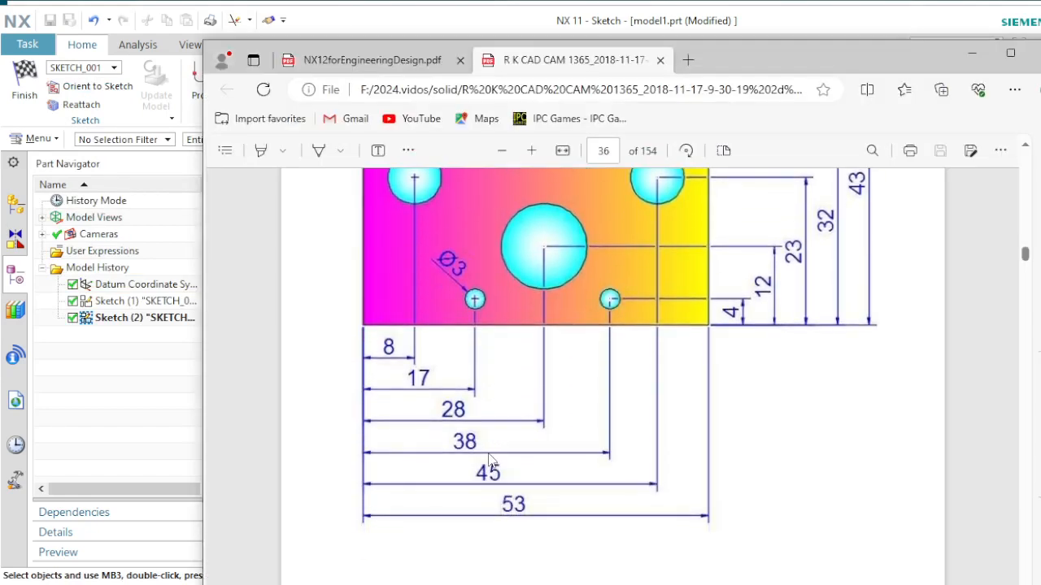
scroll(488, 453, up, 1)
scroll(467, 412, up, 1)
scroll(467, 411, down, 1)
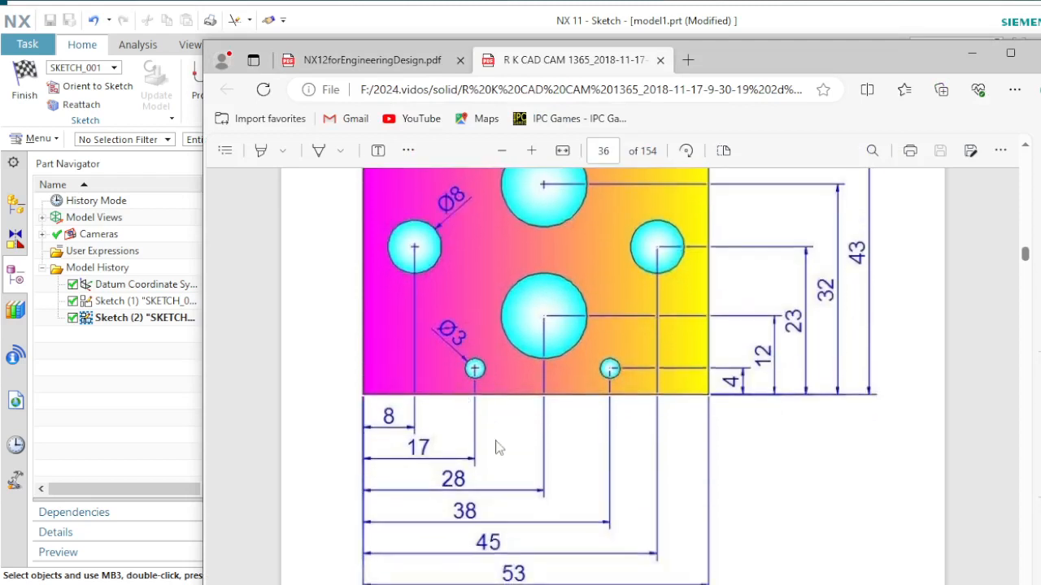
scroll(502, 445, down, 1)
scroll(502, 444, down, 1)
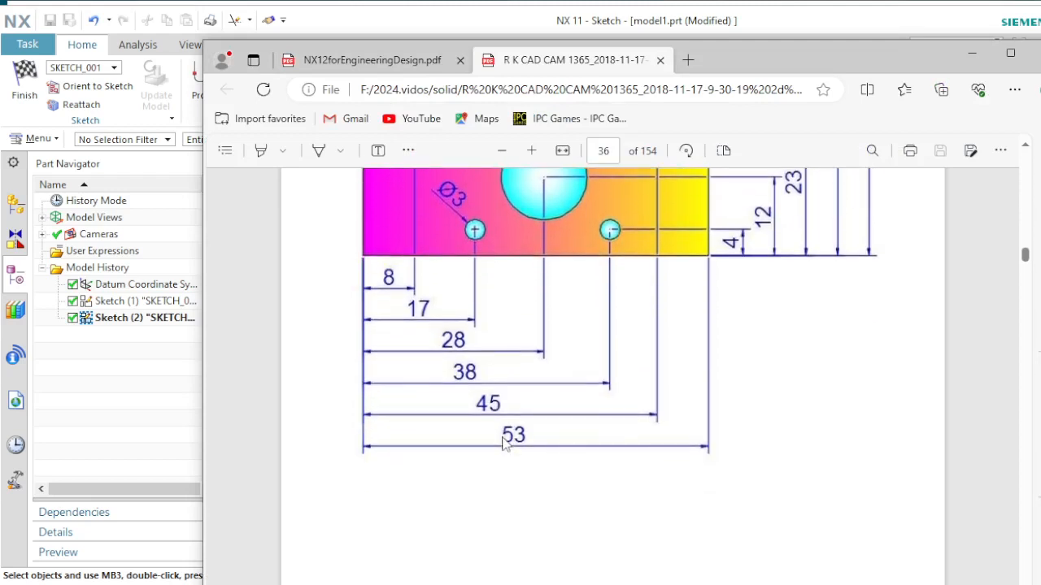
scroll(490, 440, up, 2)
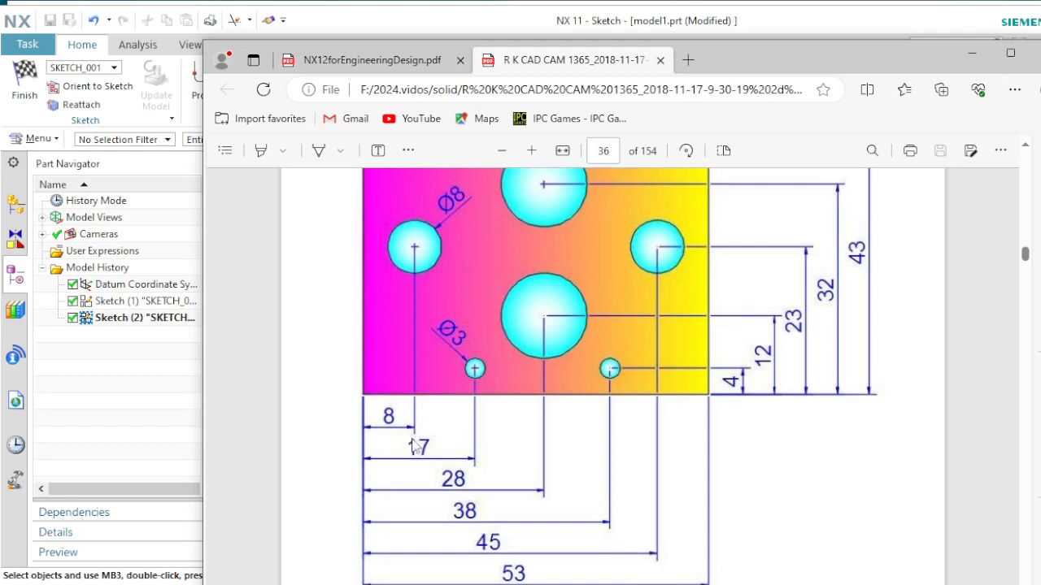
scroll(415, 445, up, 1)
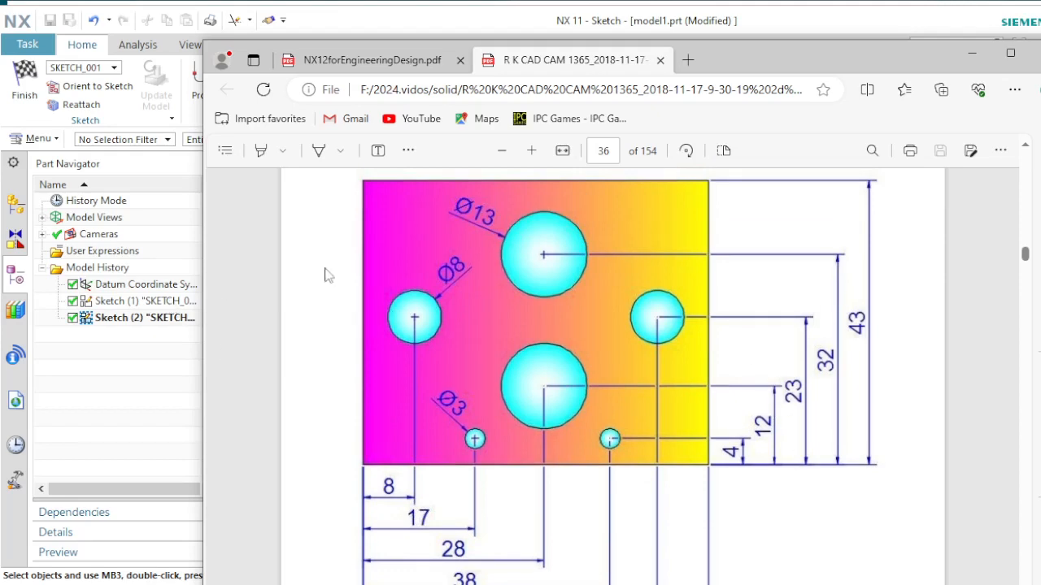
click(971, 53)
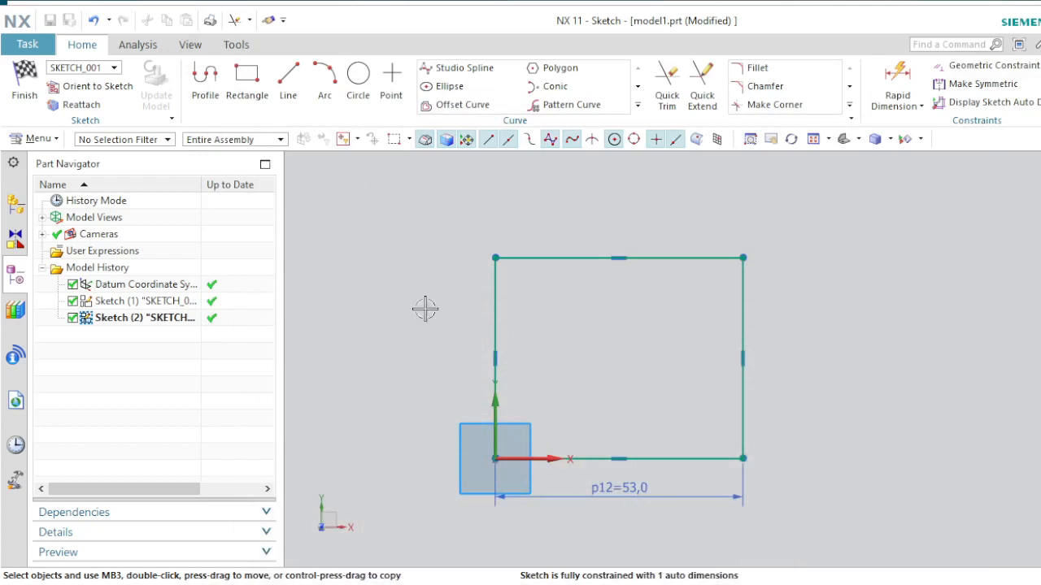
- Draw an 8 mm diameter circle centred at X 8, Y 23 inside the rectangle
click(286, 85)
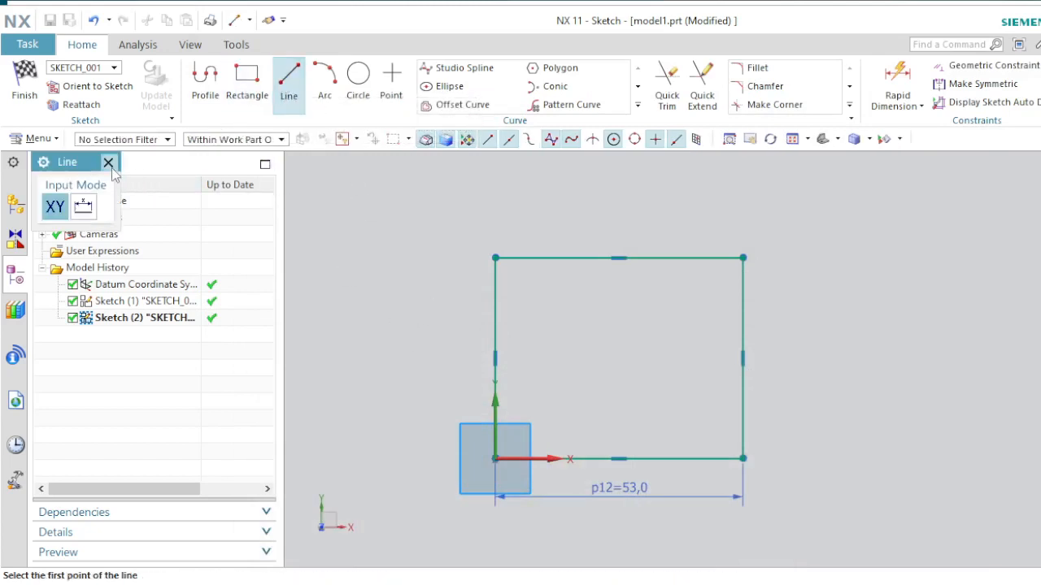
key(Escape)
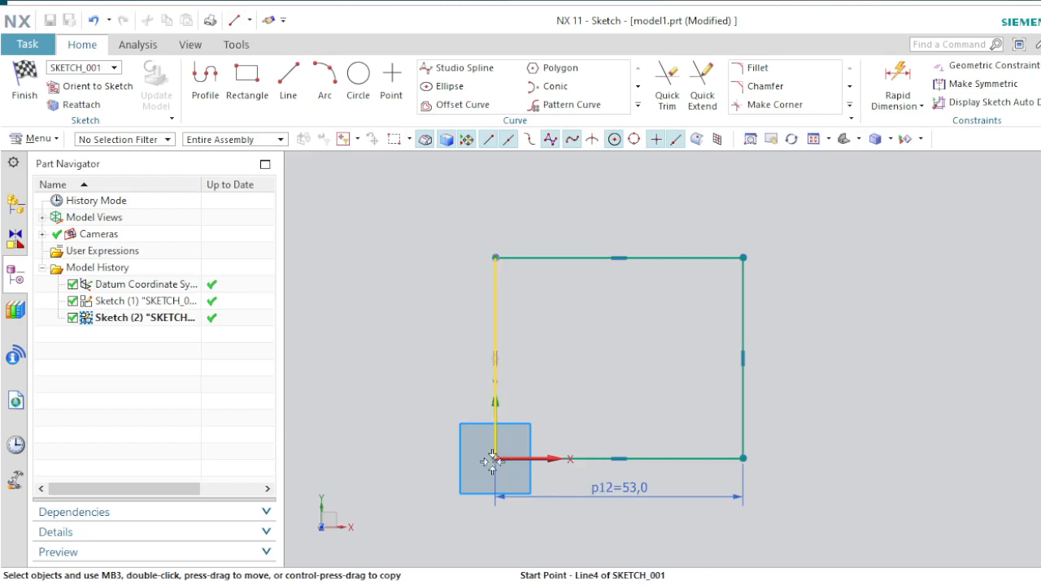
click(358, 77)
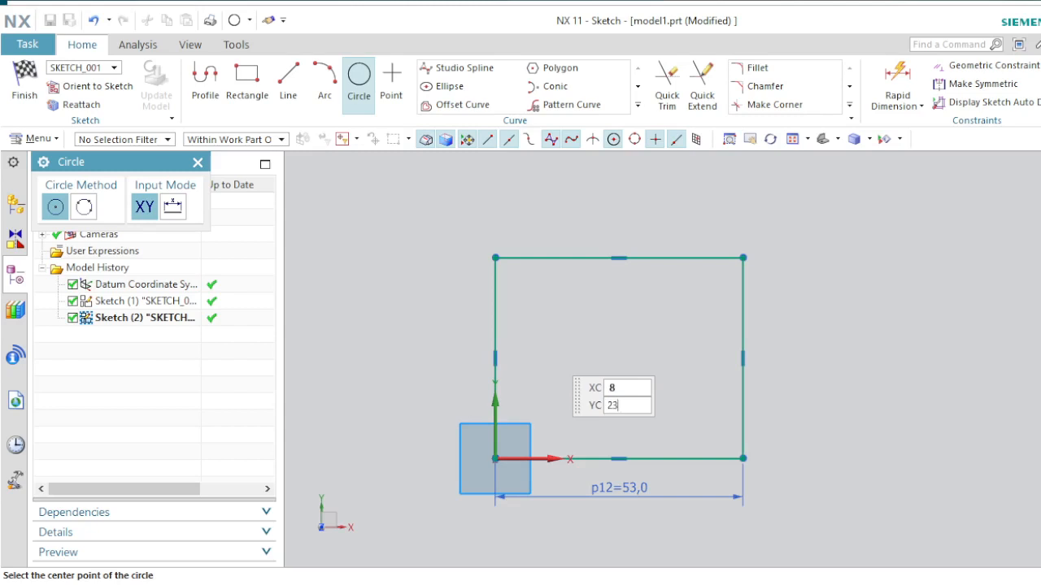
key(Return)
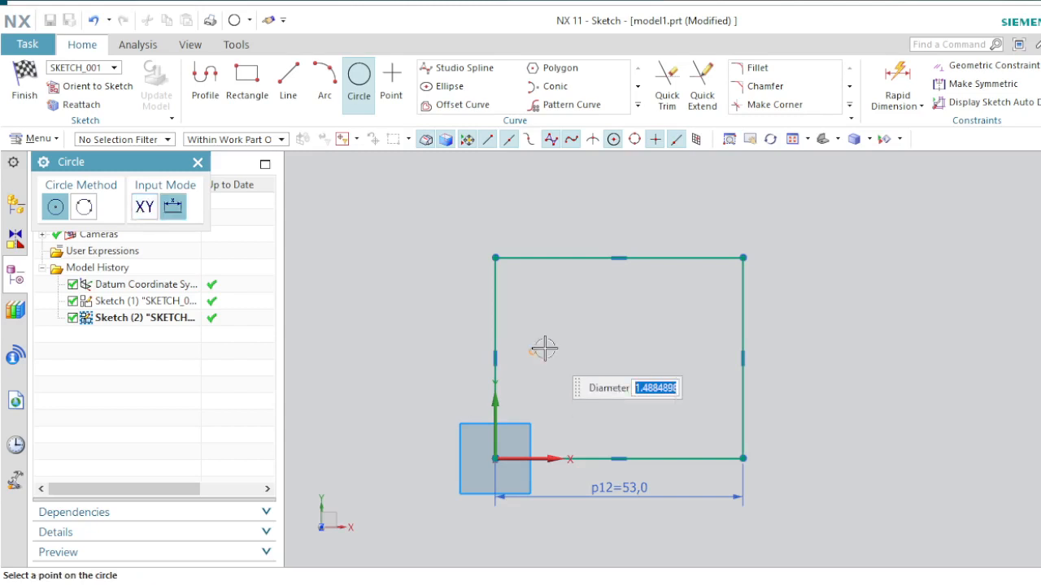
key(BackSpace)
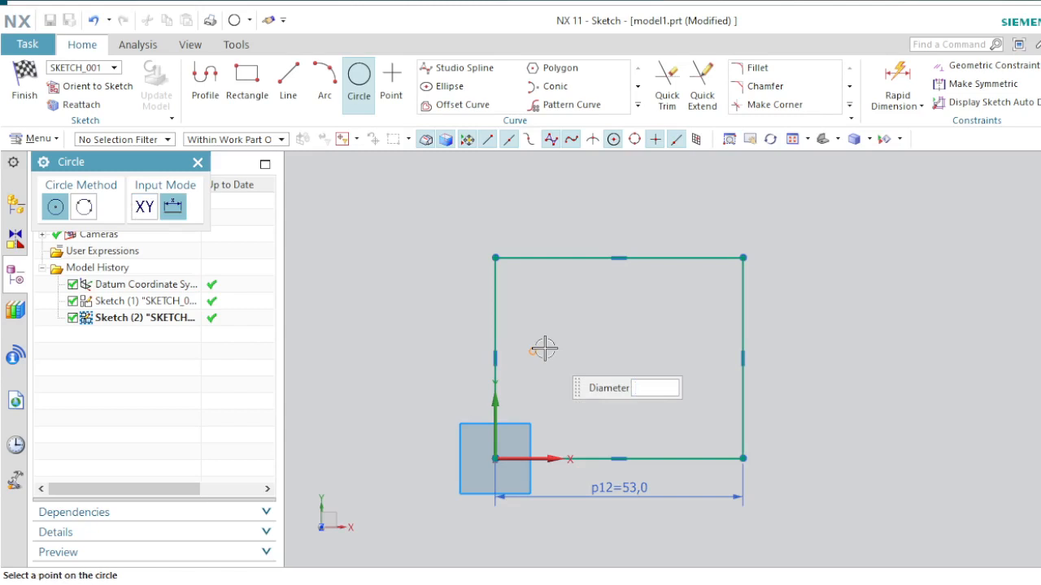
key(Return)
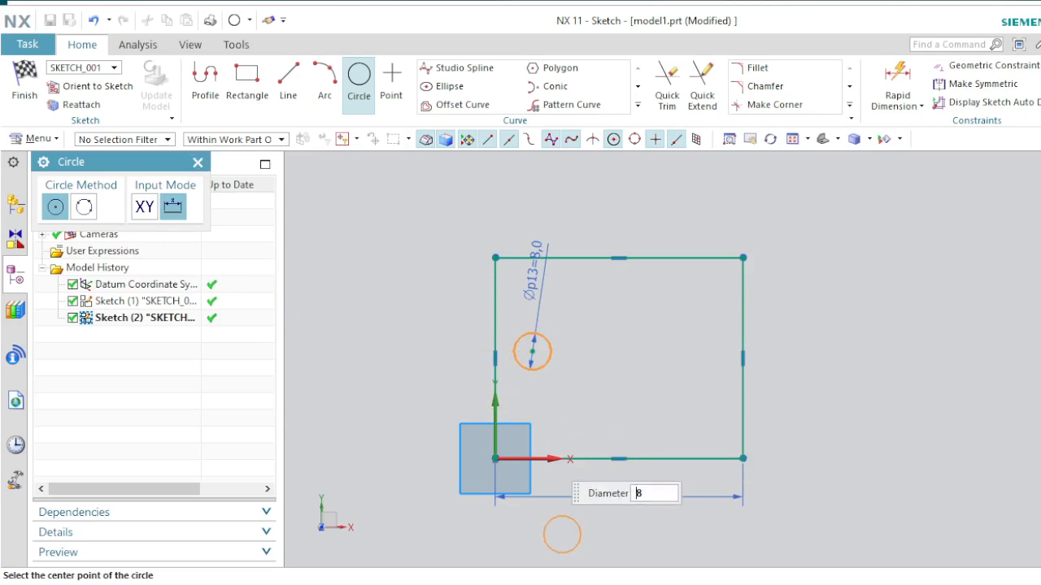
- Switch to the PDF guide and examine the hole diameters and ordinate centre coordinates in the plate drawing on page 37
click(337, 584)
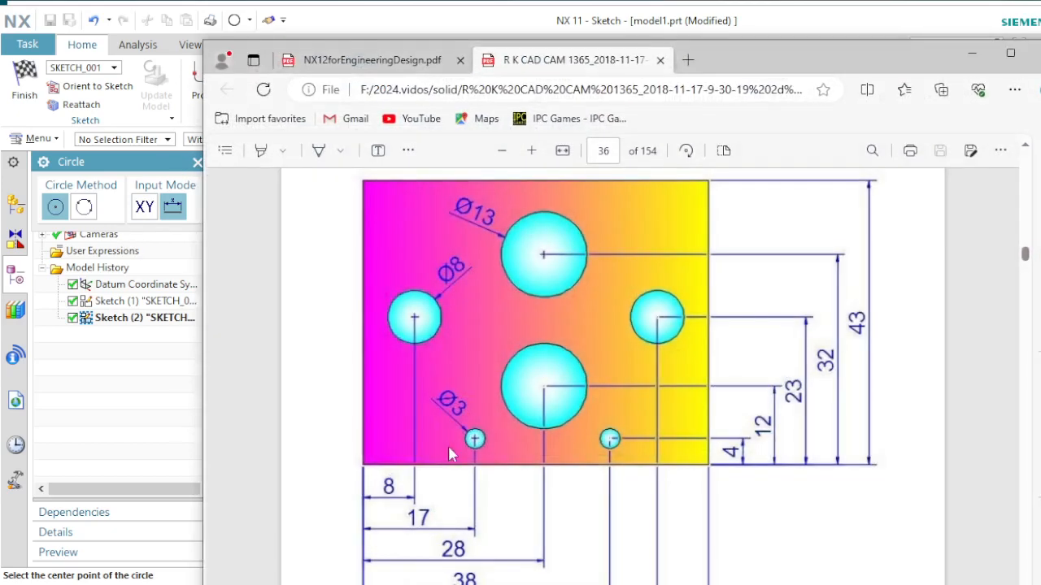
scroll(417, 479, down, 10)
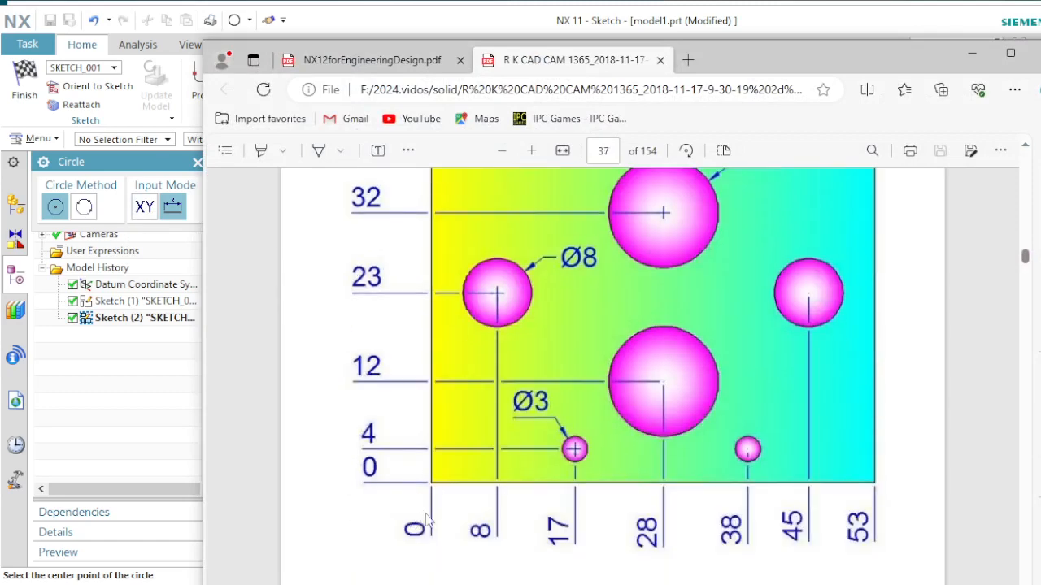
scroll(439, 517, up, 2)
scroll(443, 515, down, 2)
scroll(477, 290, up, 2)
scroll(456, 452, down, 2)
scroll(434, 489, up, 2)
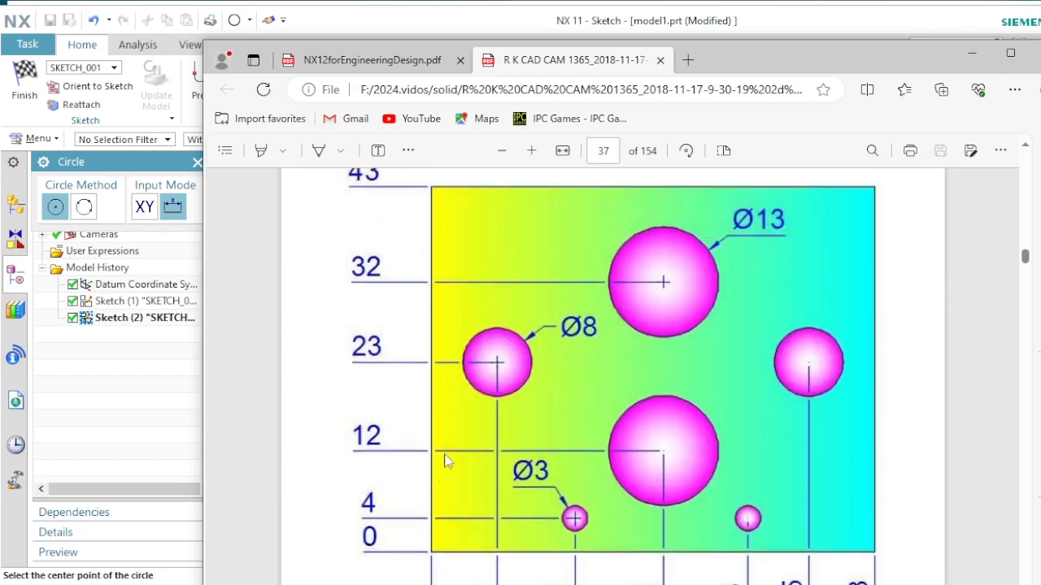
scroll(447, 456, down, 5)
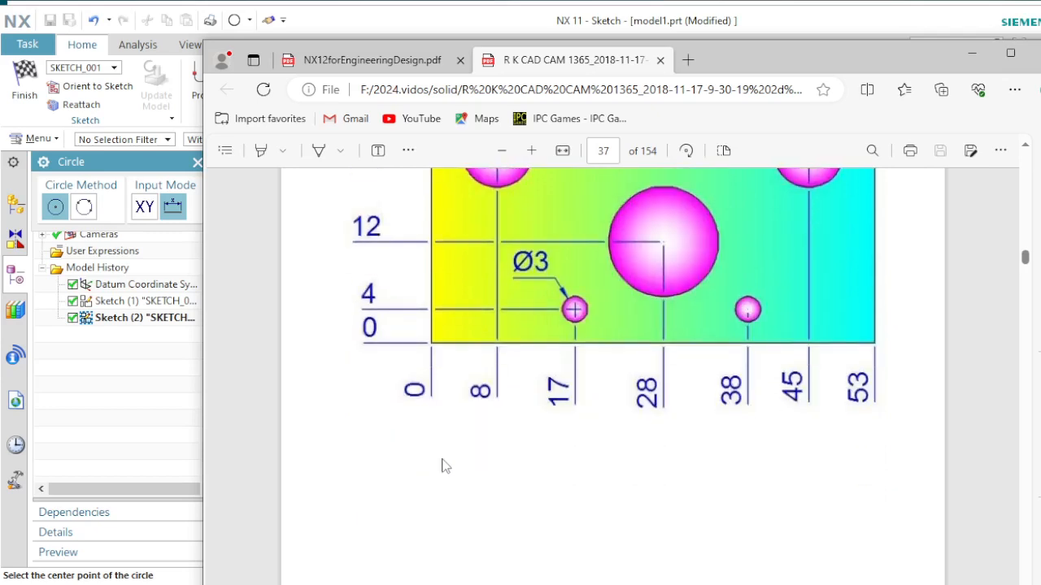
scroll(443, 430, up, 11)
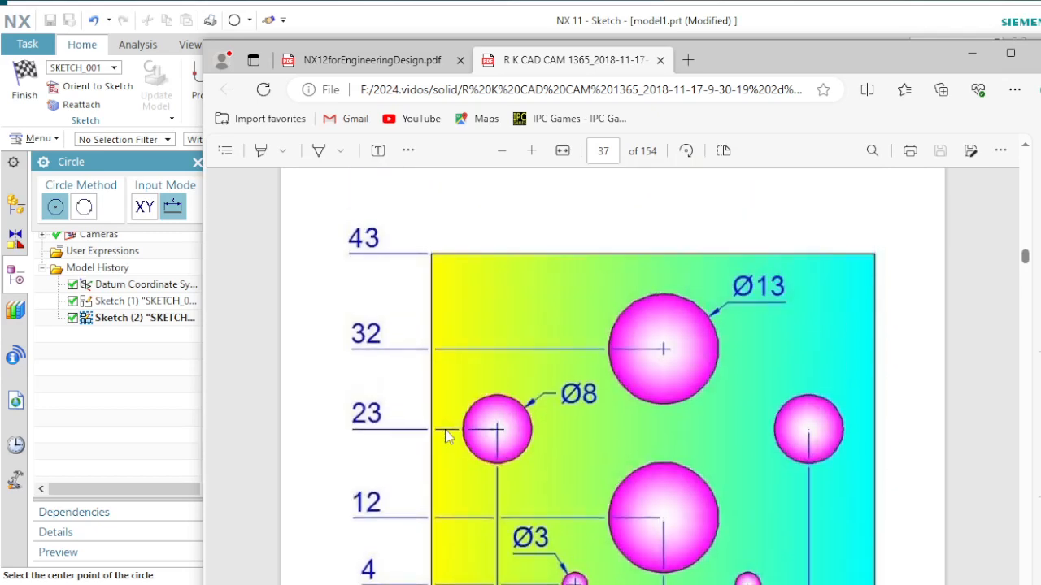
scroll(445, 432, down, 11)
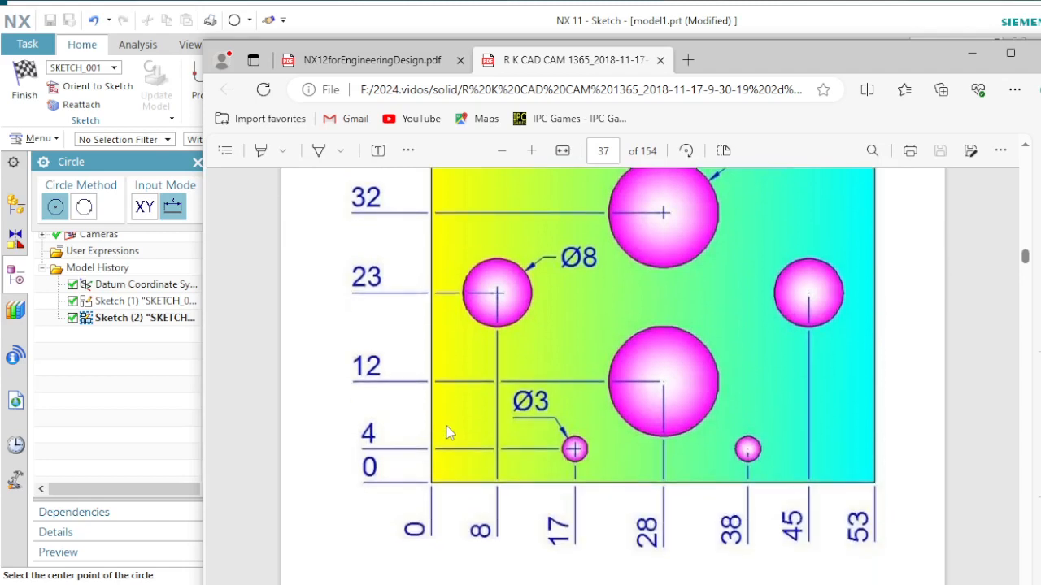
scroll(446, 432, up, 2)
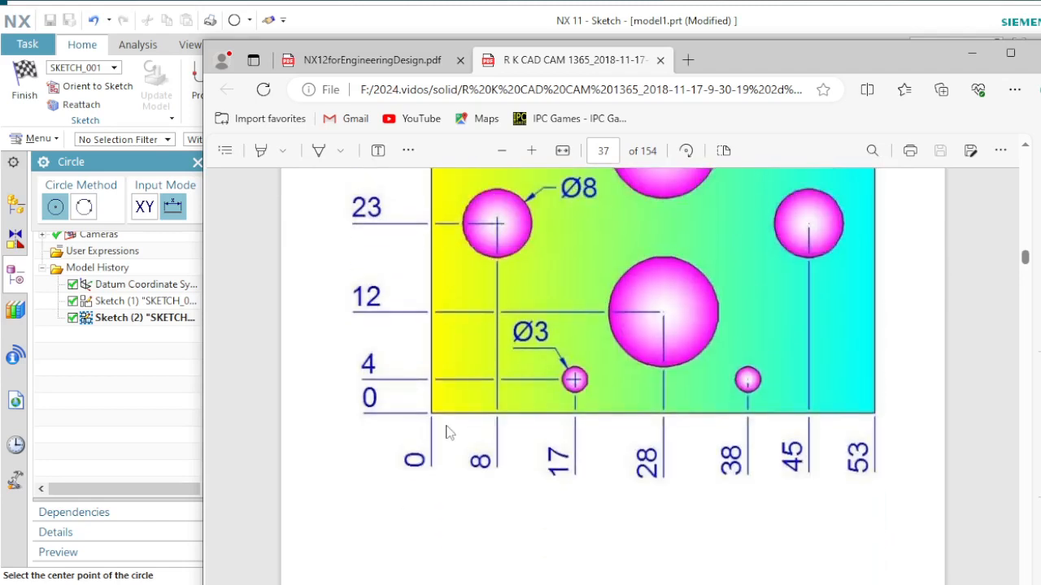
scroll(446, 432, up, 3)
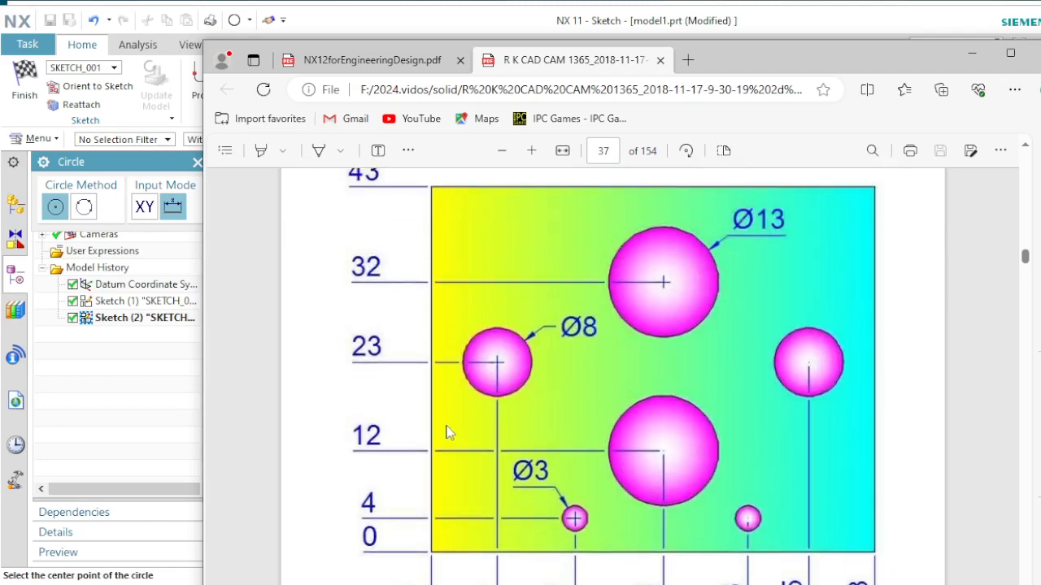
scroll(445, 433, down, 2)
scroll(446, 432, up, 5)
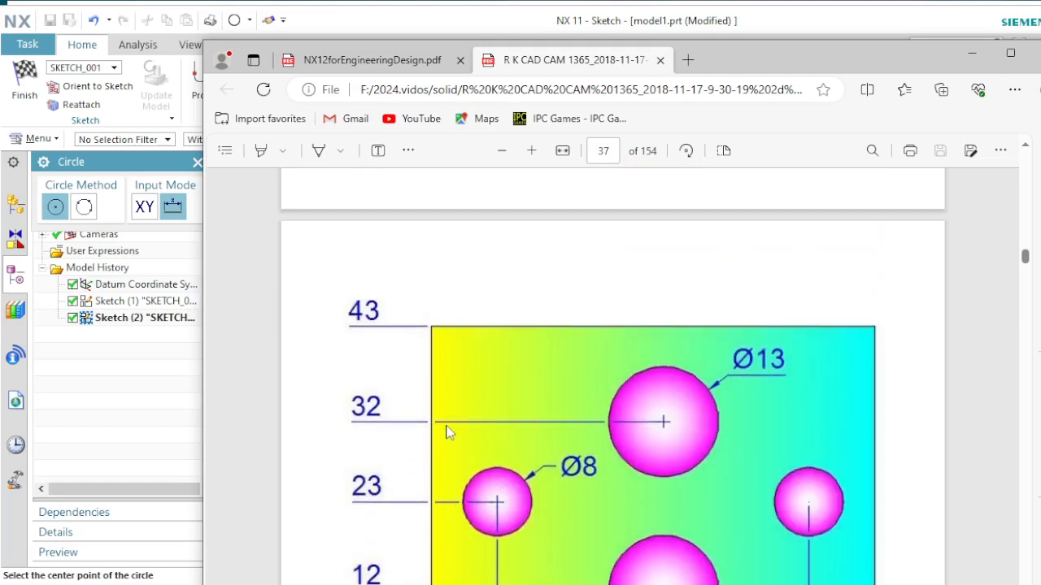
scroll(446, 433, down, 6)
scroll(447, 431, up, 7)
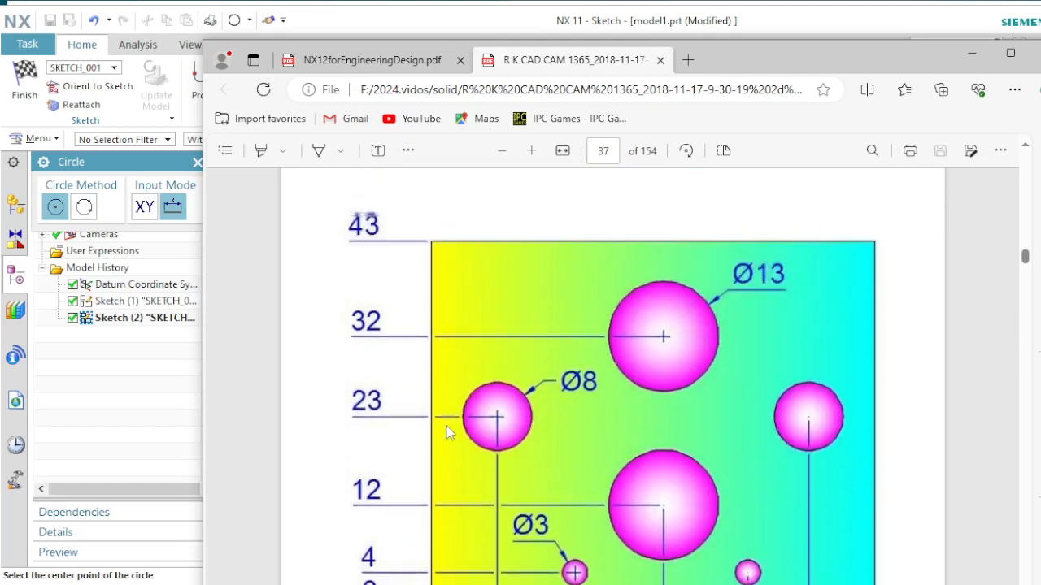
scroll(507, 418, down, 1)
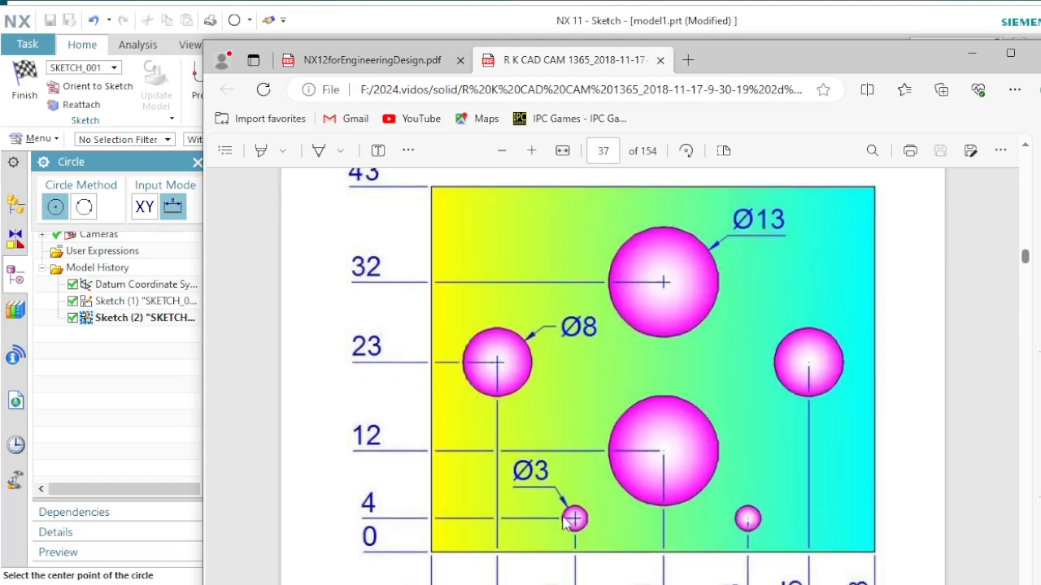
scroll(756, 512, down, 1)
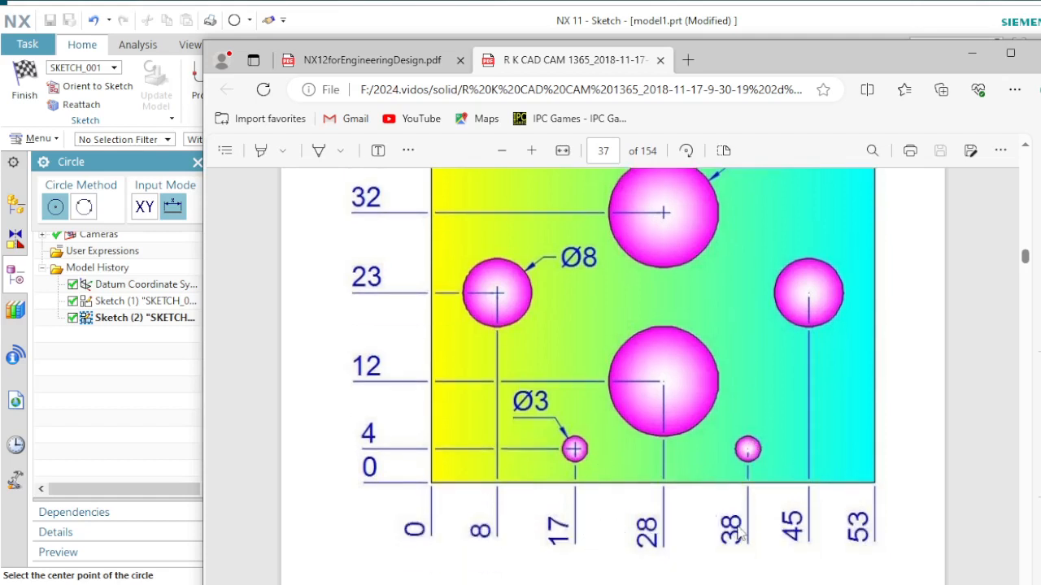
- Examine the baseline dimensions of the holes in the plate drawing on page 36 and return to the NX sketch
scroll(628, 494, up, 12)
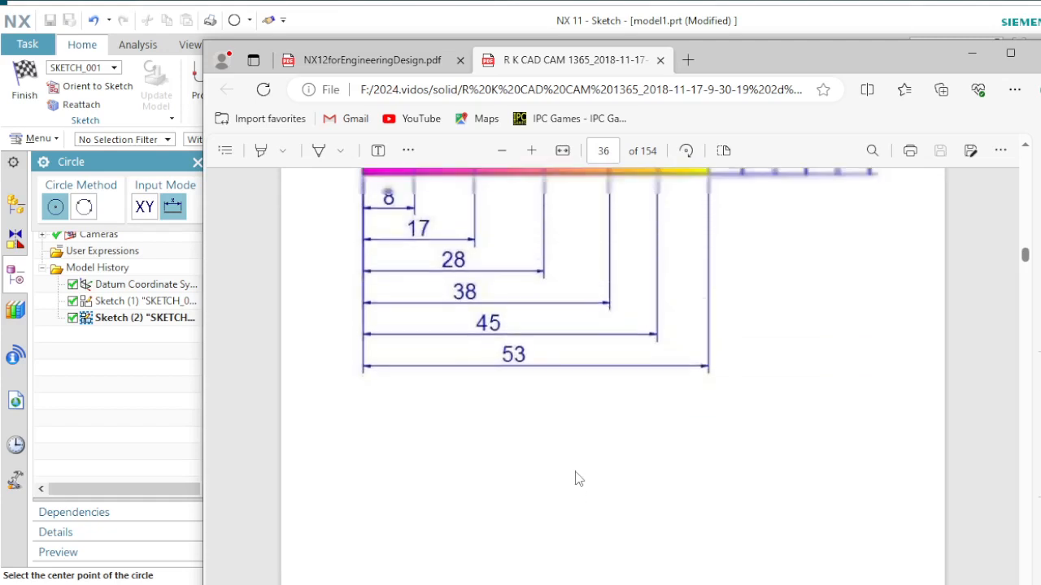
scroll(537, 435, up, 2)
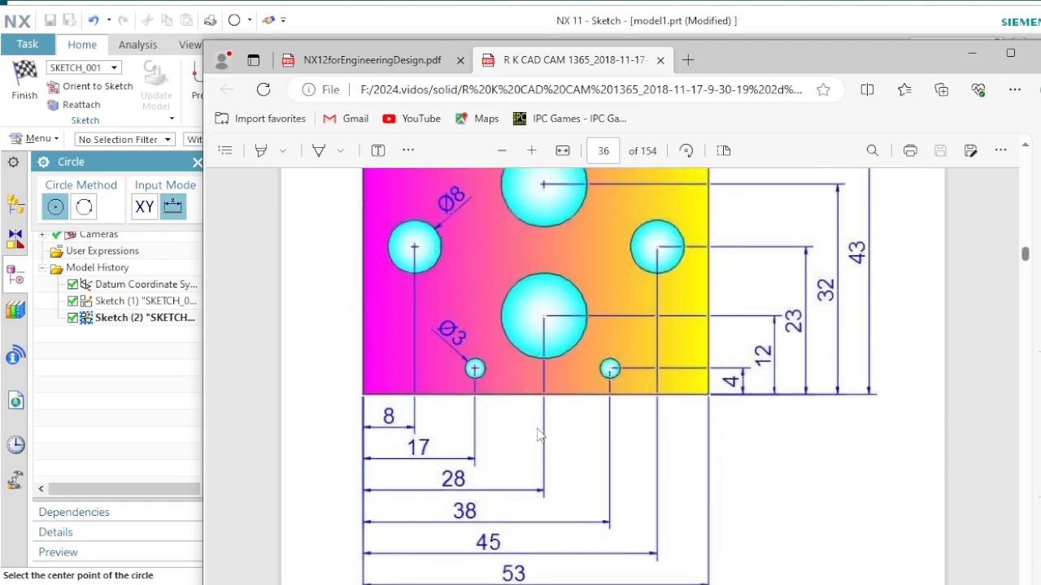
scroll(538, 442, up, 1)
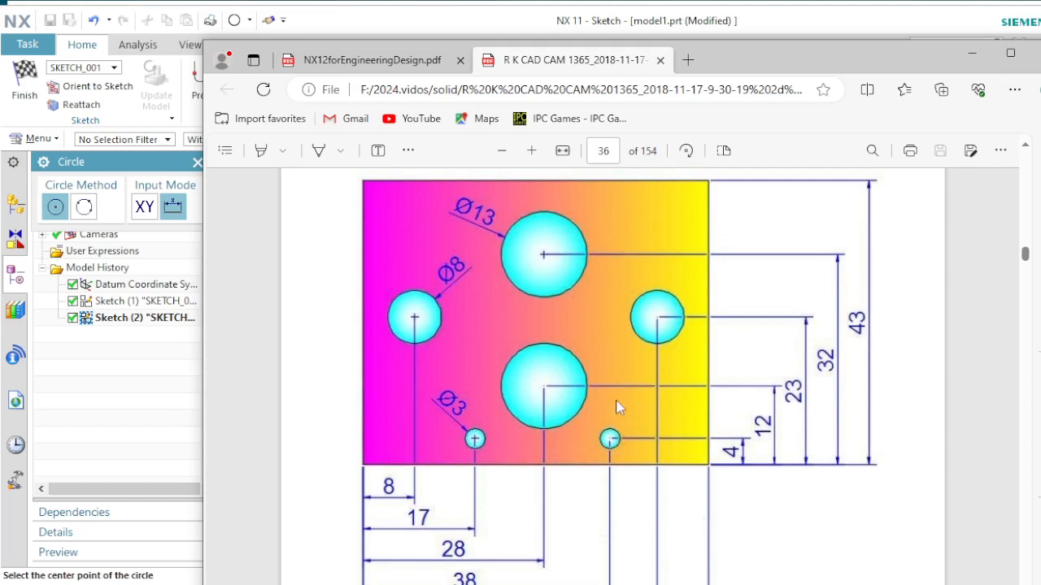
scroll(618, 405, up, 2)
scroll(615, 406, down, 3)
scroll(616, 406, down, 2)
scroll(361, 364, up, 5)
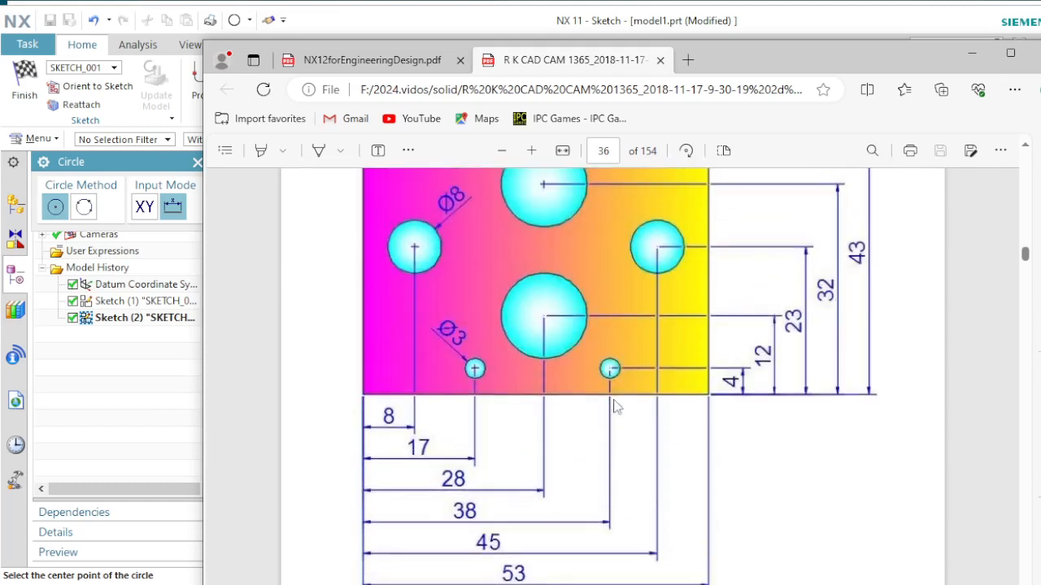
click(970, 53)
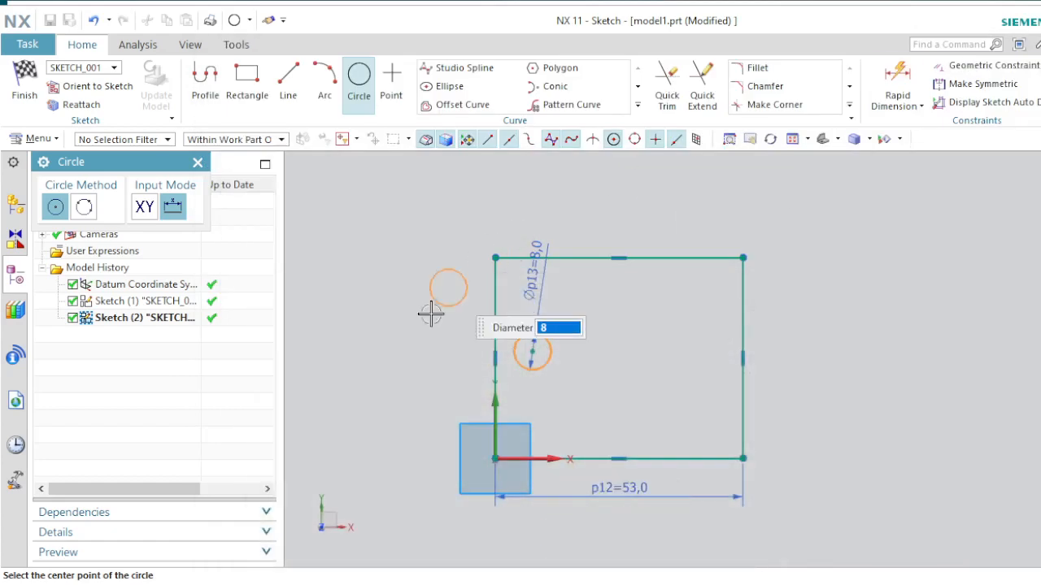
- Draw four circles freehand inside the rectangle: two small ones near the bottom edge, one about 8.6 at upper right, and a larger one near the top edge
click(198, 163)
click(359, 77)
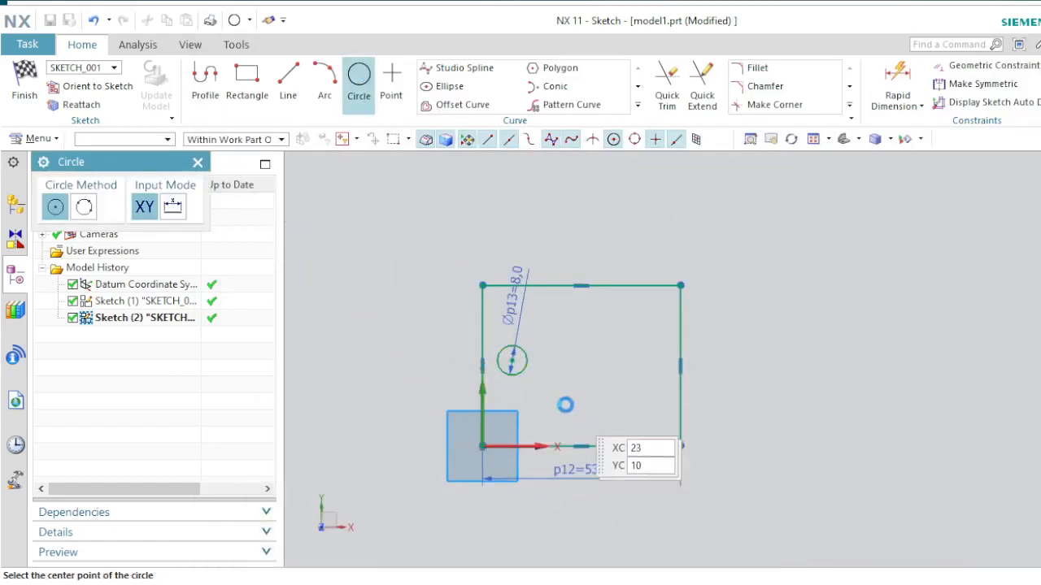
click(551, 416)
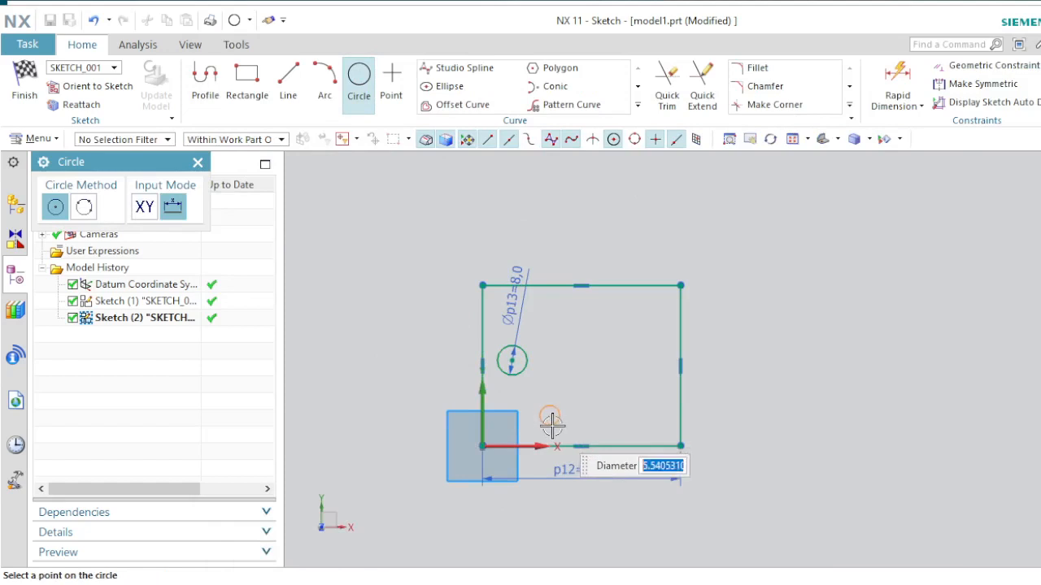
click(553, 424)
click(627, 415)
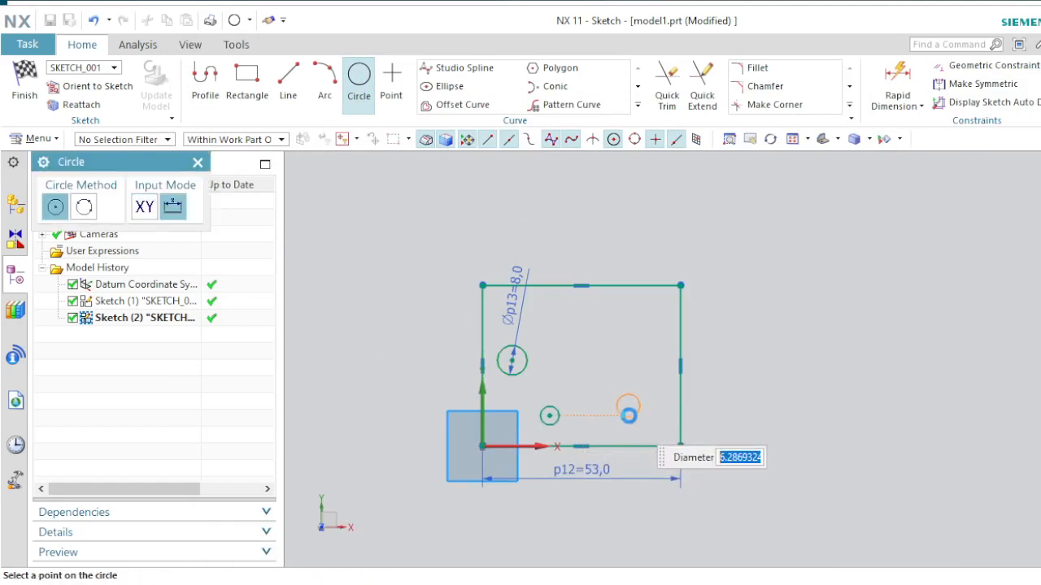
click(628, 416)
click(628, 339)
click(612, 340)
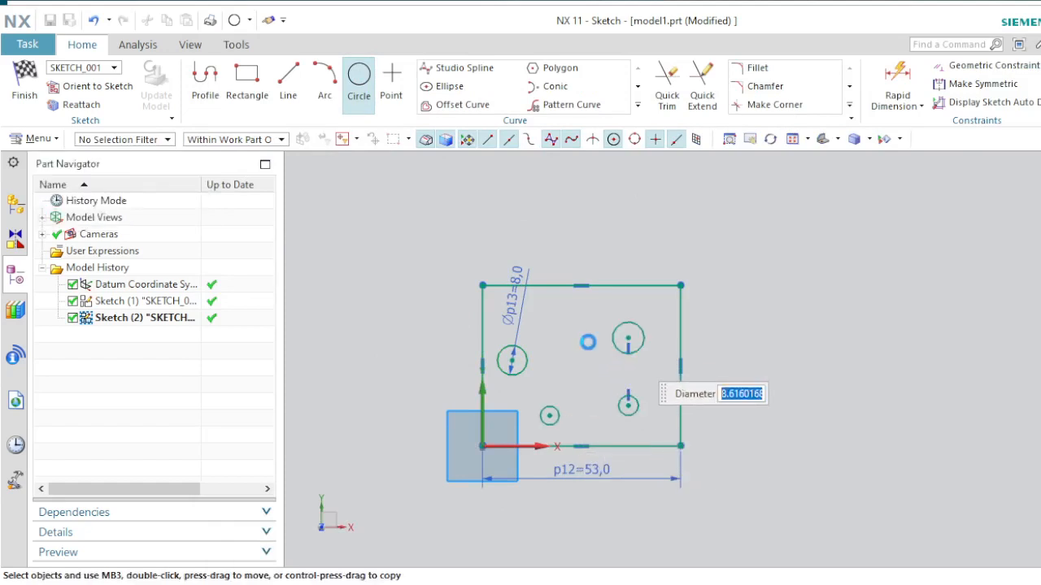
click(558, 318)
click(559, 296)
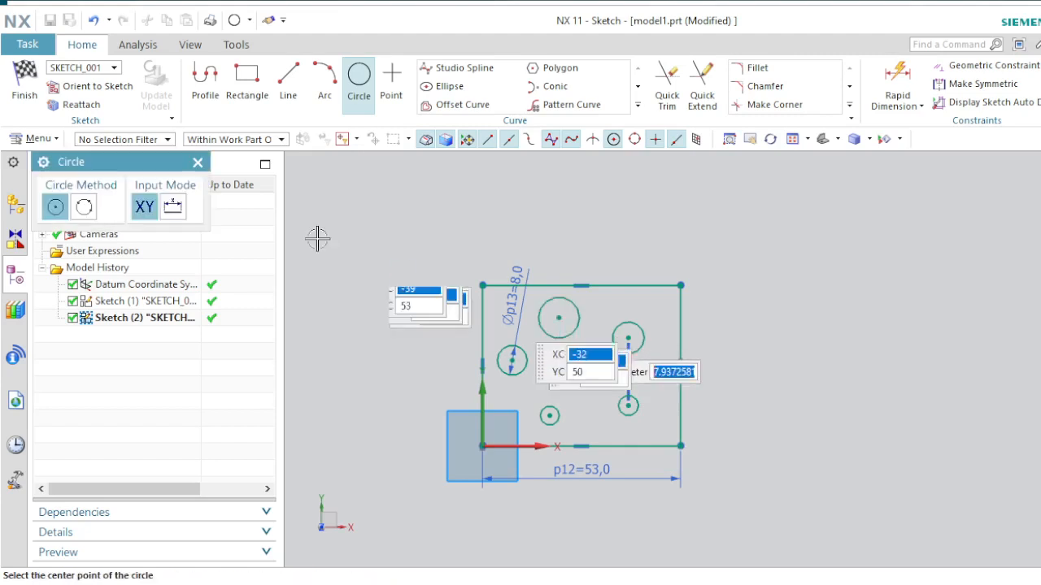
click(197, 163)
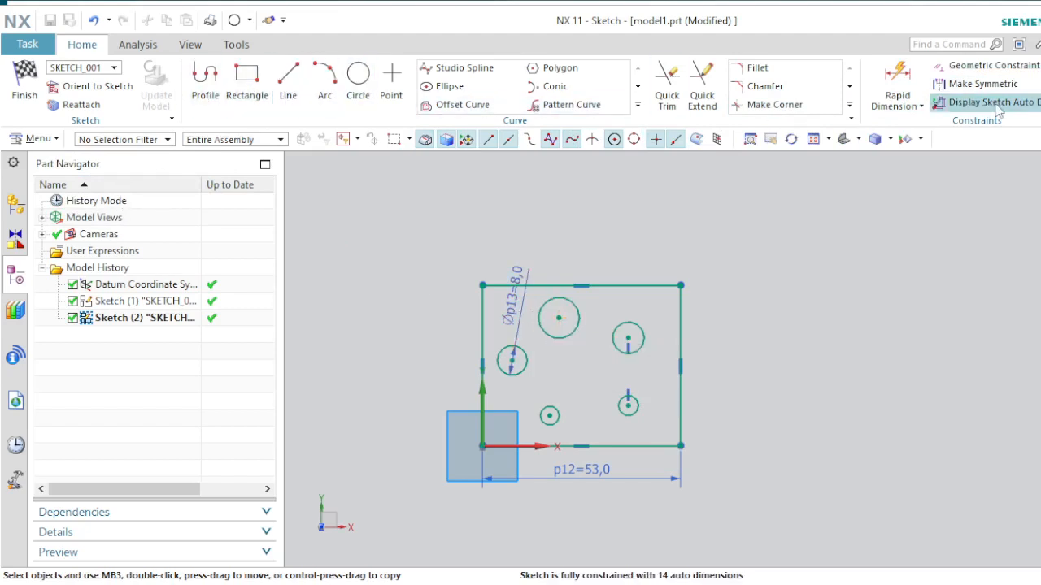
- Add a horizontal dimension from the rectangle's left edge to the centre of the small lower-left circle using Rapid Dimension
click(921, 105)
click(931, 127)
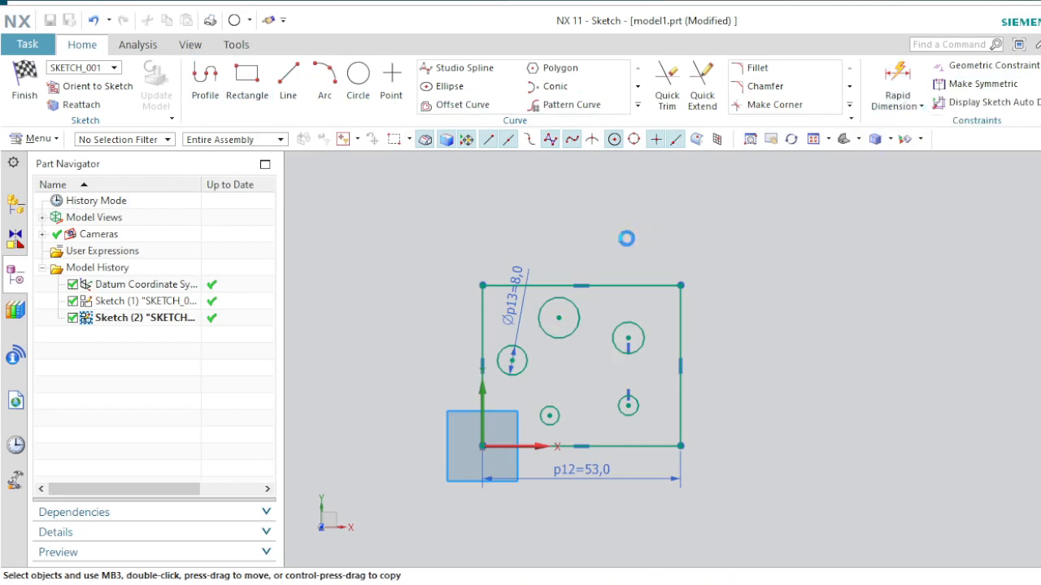
scroll(563, 309, up, 4)
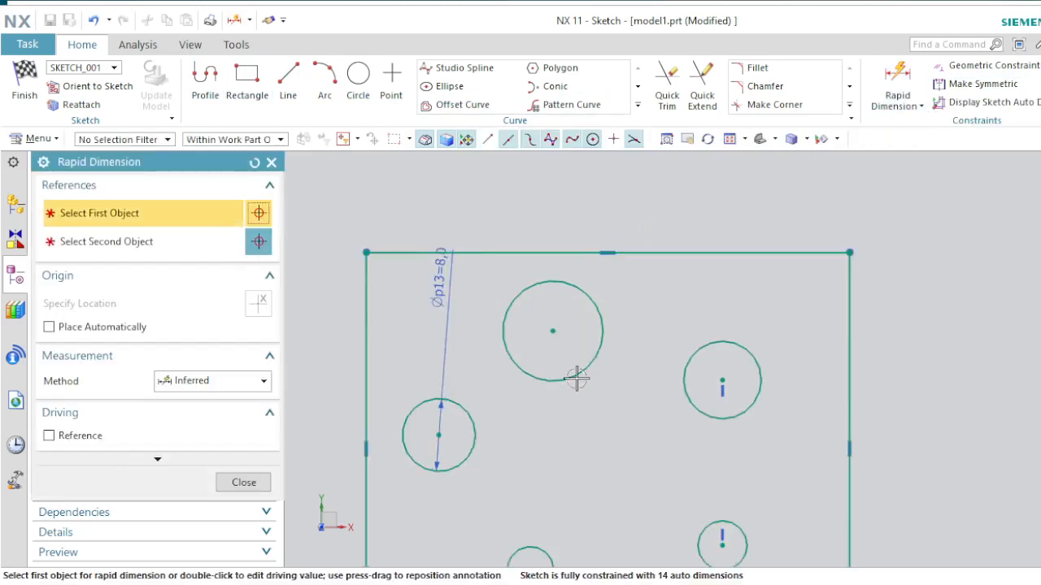
scroll(577, 378, down, 2)
scroll(541, 488, up, 4)
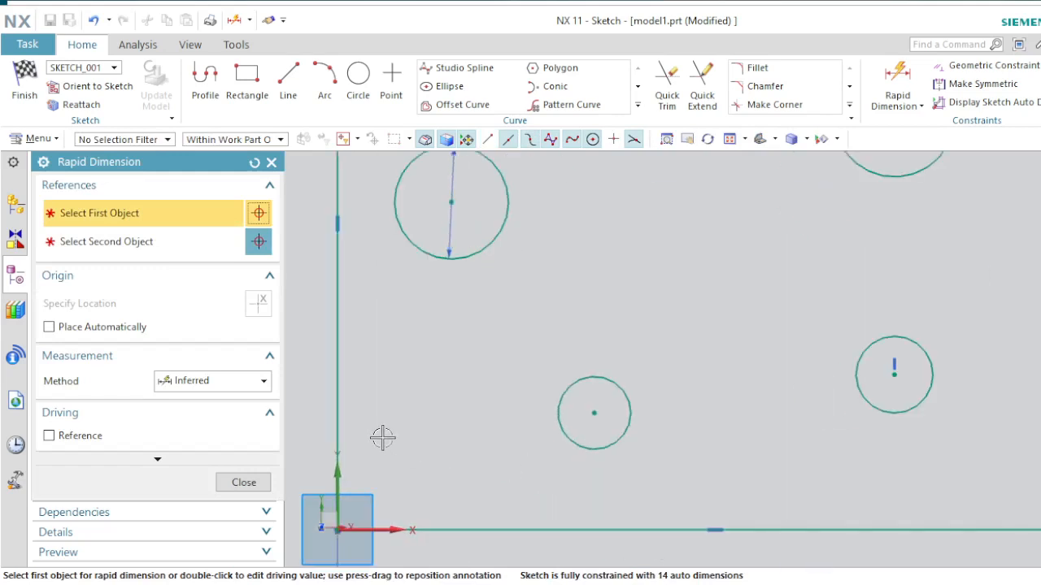
click(337, 411)
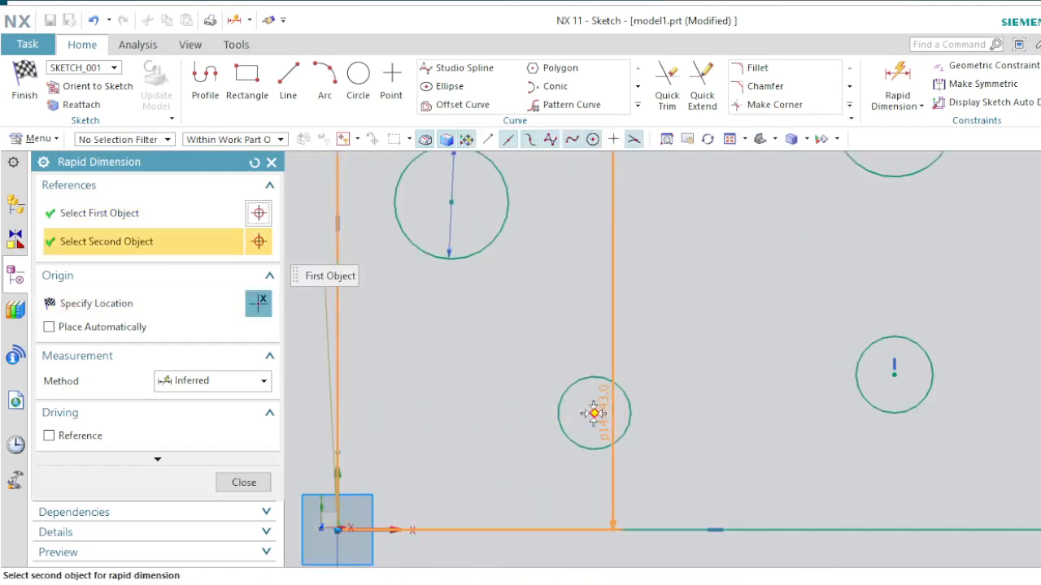
click(550, 413)
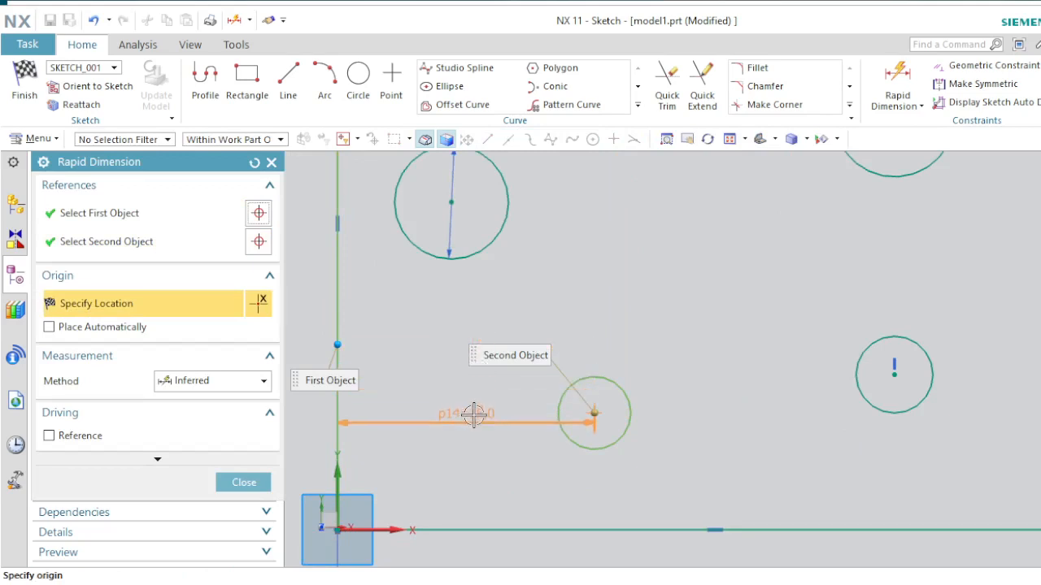
click(476, 404)
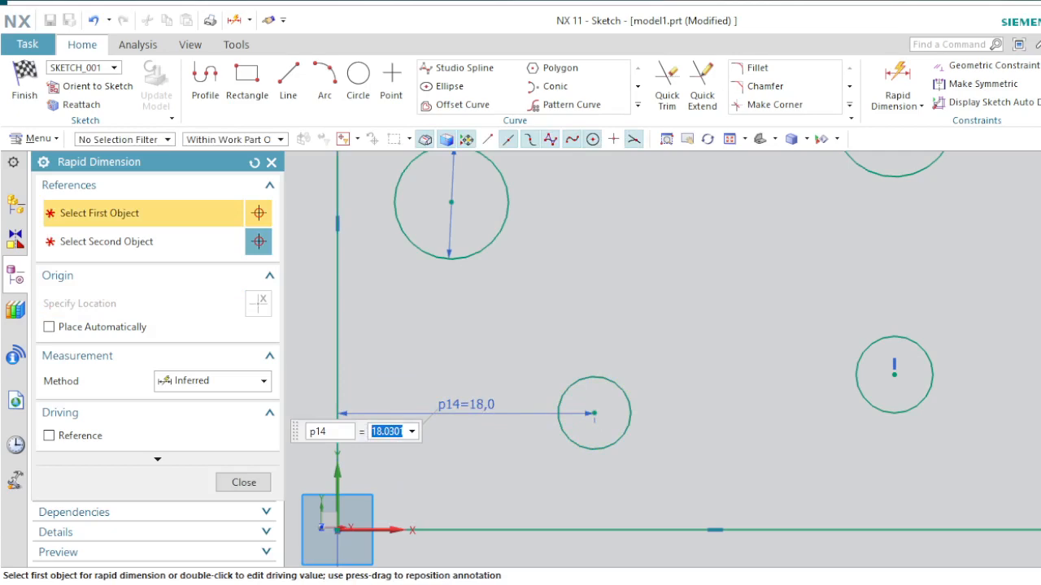
- Check the small hole's horizontal offset in the PDF drawing on page 36 and set the new dimension in NX to 17
key(alt+Tab)
scroll(456, 427, down, 5)
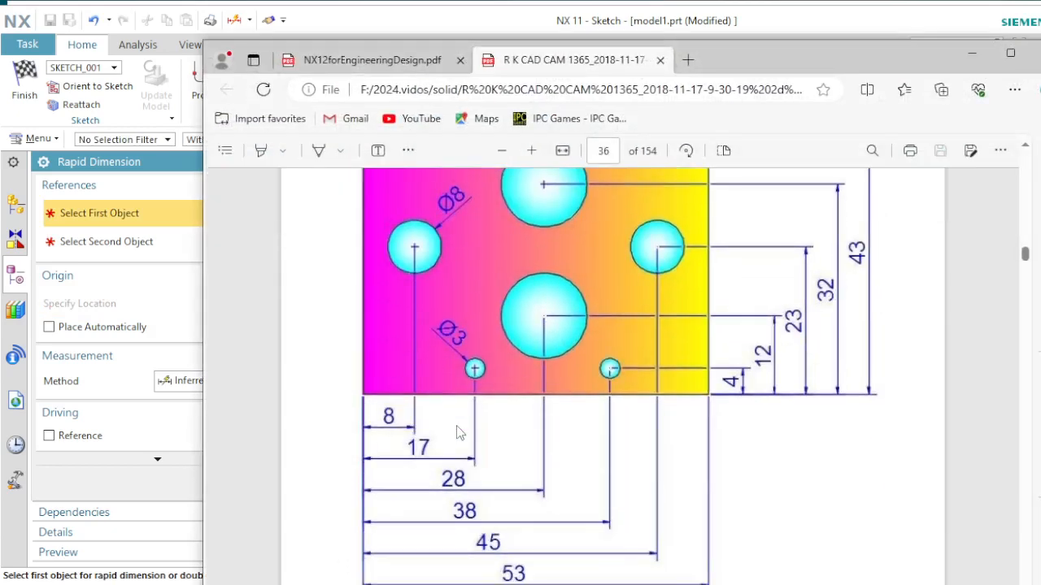
scroll(456, 425, up, 3)
scroll(456, 429, down, 3)
key(alt+Tab)
scroll(447, 458, down, 1)
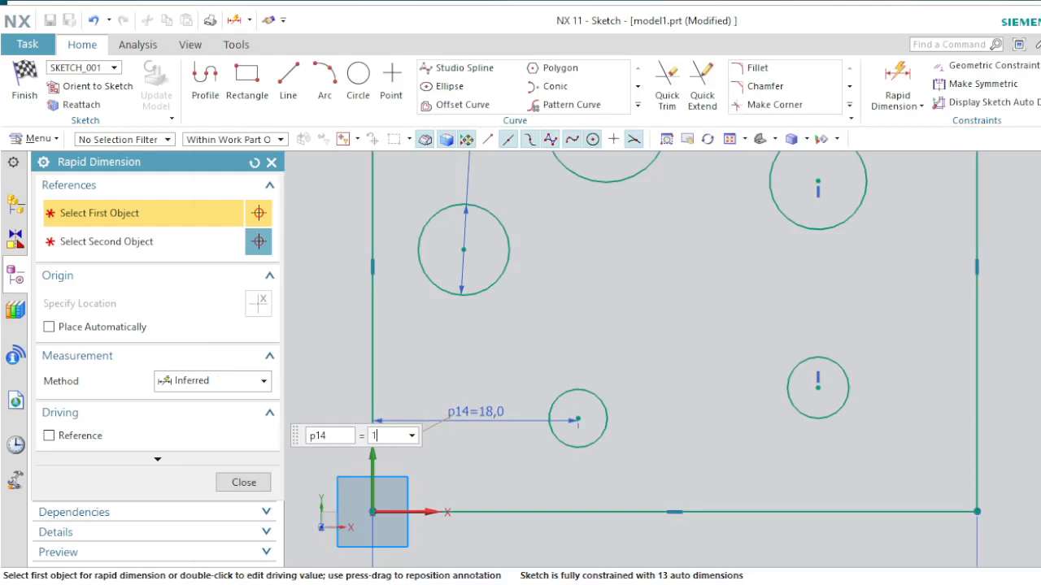
text(17)
key(Return)
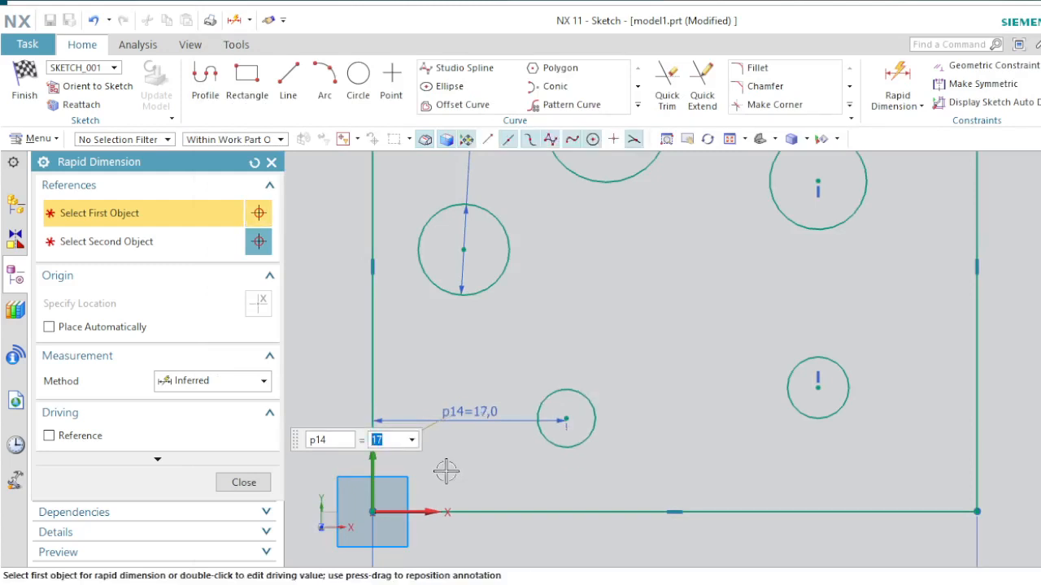
click(243, 482)
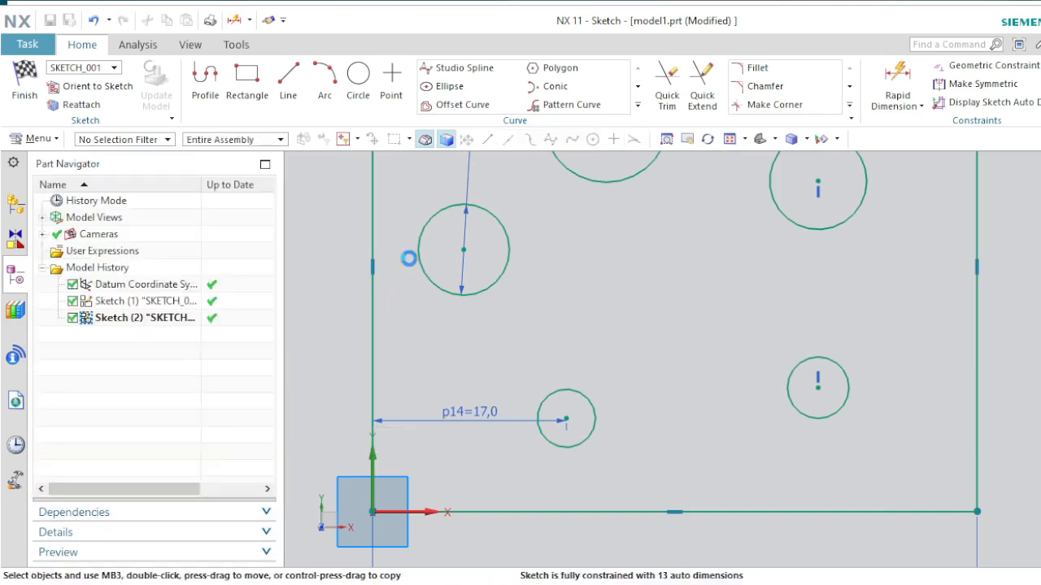
click(898, 75)
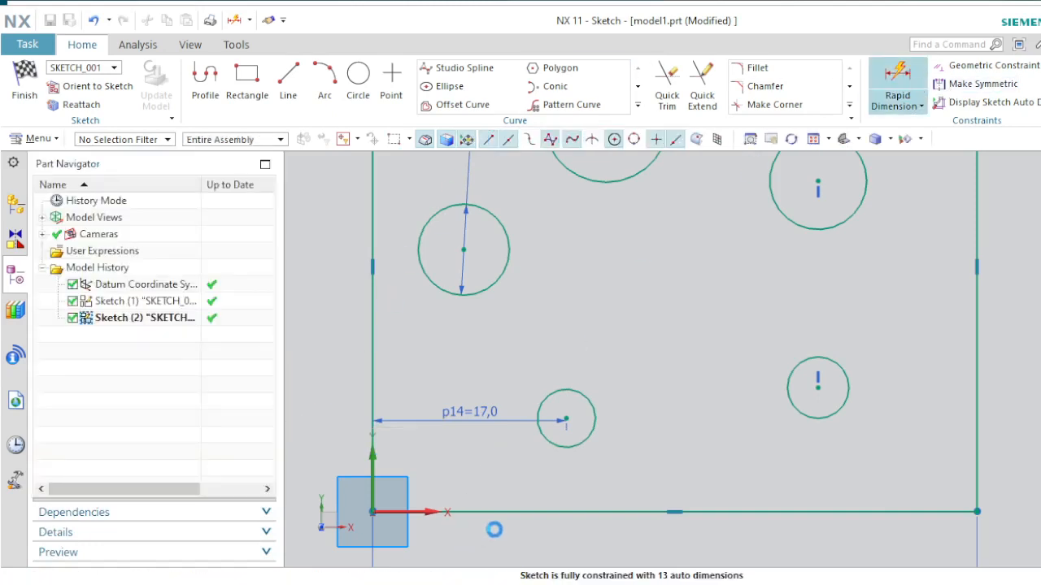
click(529, 512)
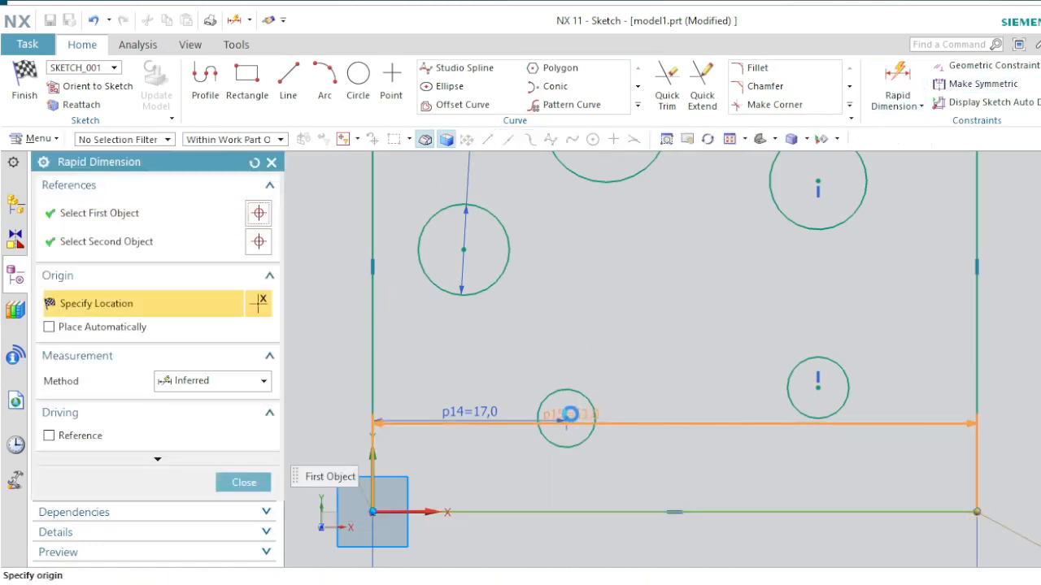
click(566, 419)
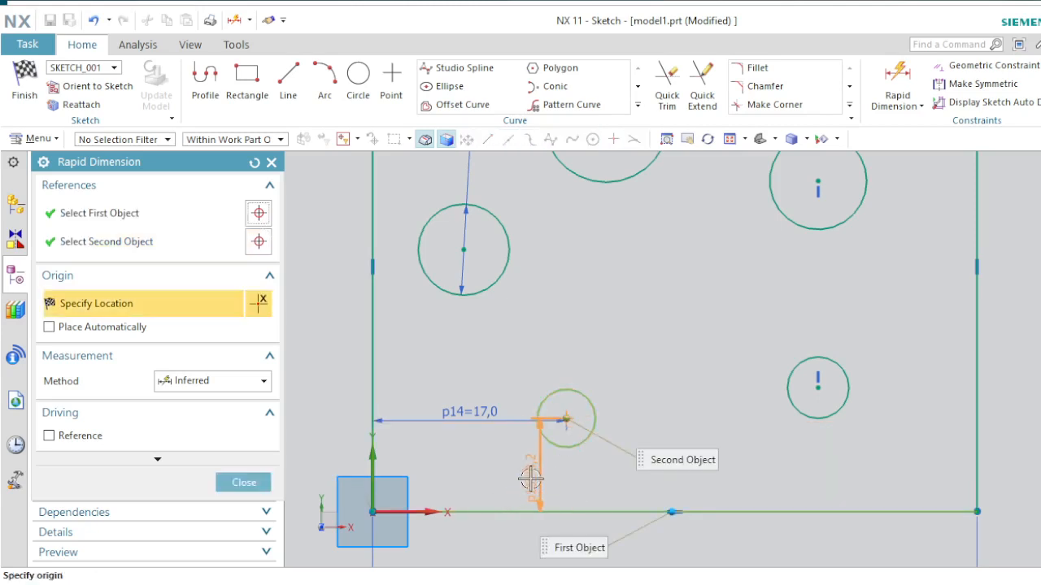
click(674, 465)
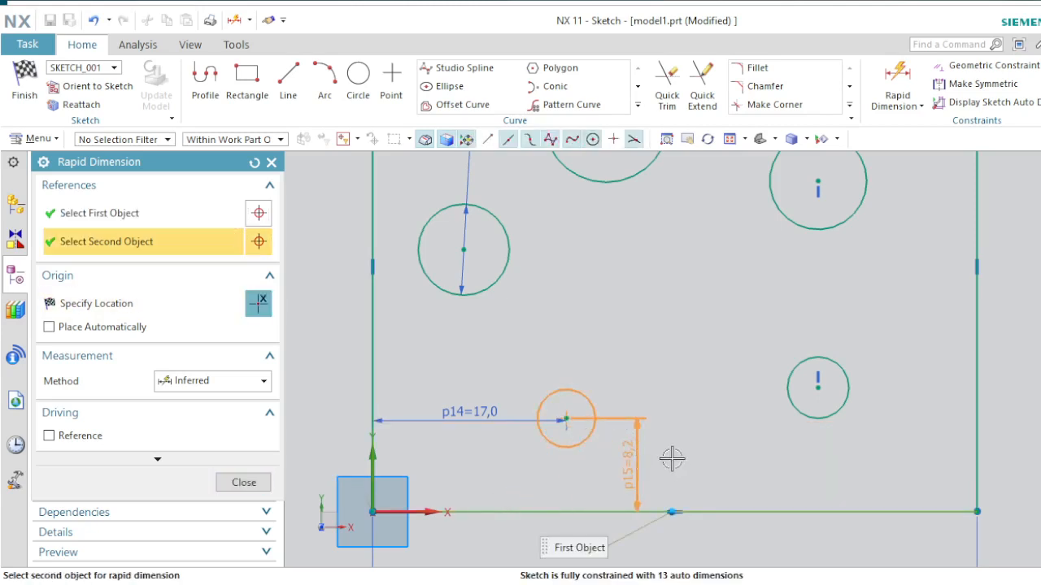
click(243, 483)
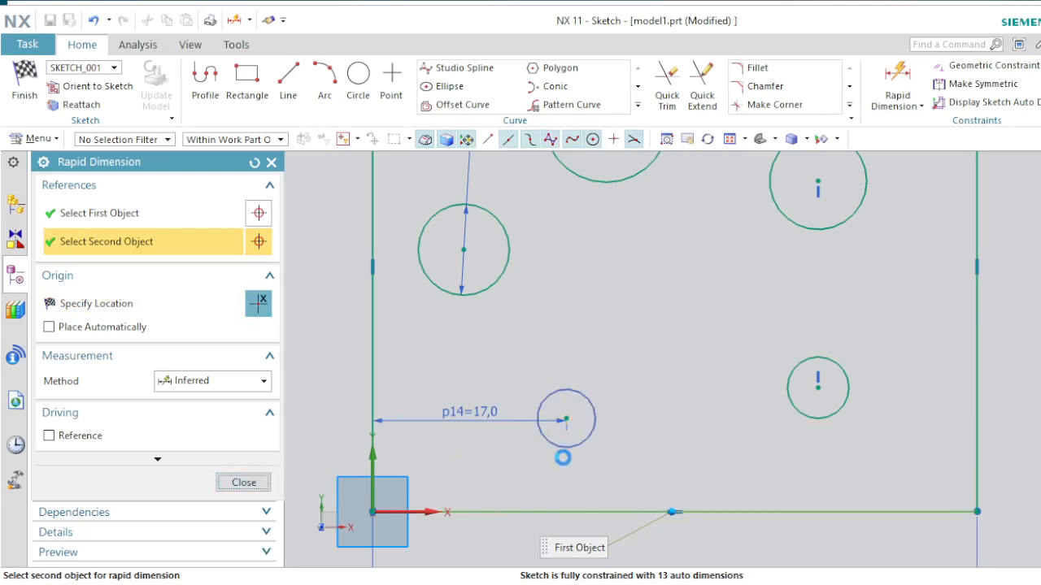
- Dimension the small lower-left circle's centre vertically from the rectangle's bottom edge and set the distance to 4
click(899, 76)
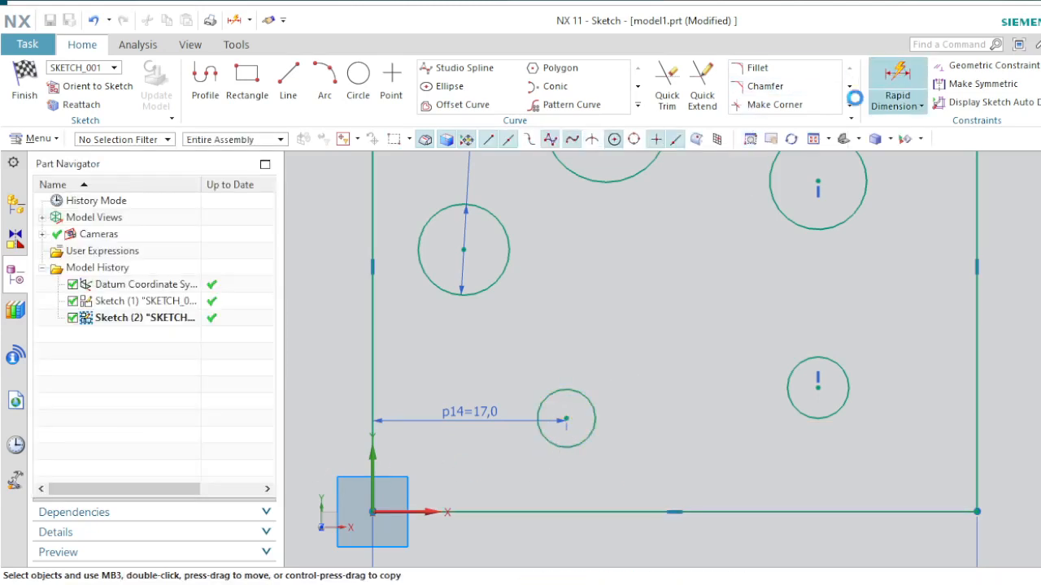
click(566, 419)
click(554, 509)
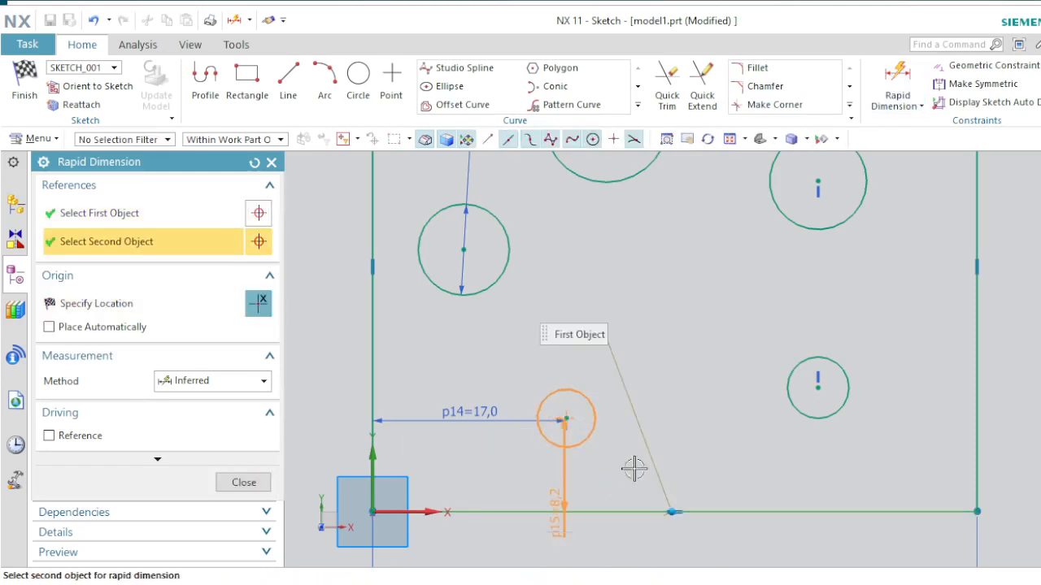
click(634, 470)
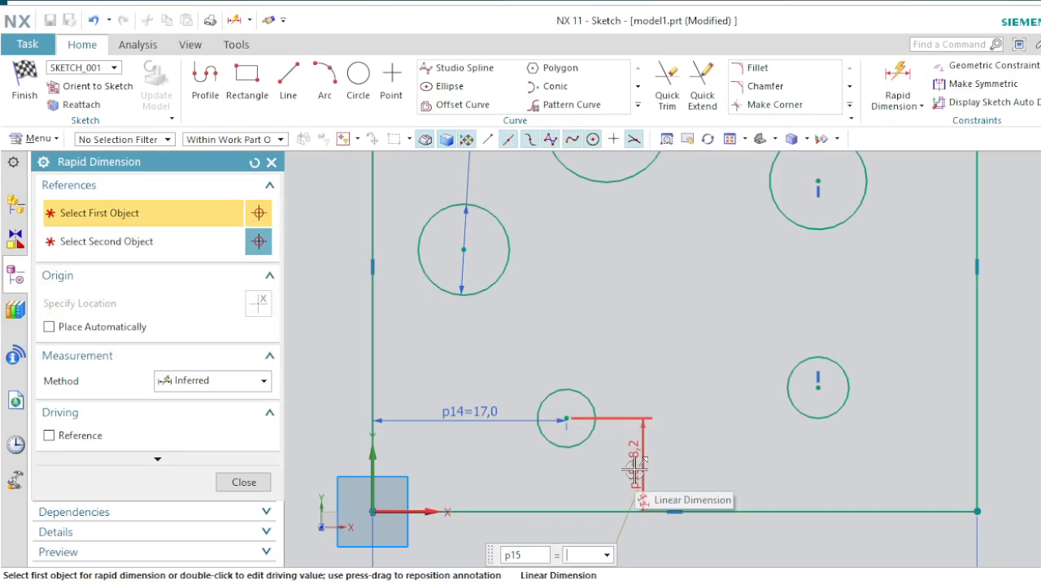
text(4)
key(Return)
click(637, 469)
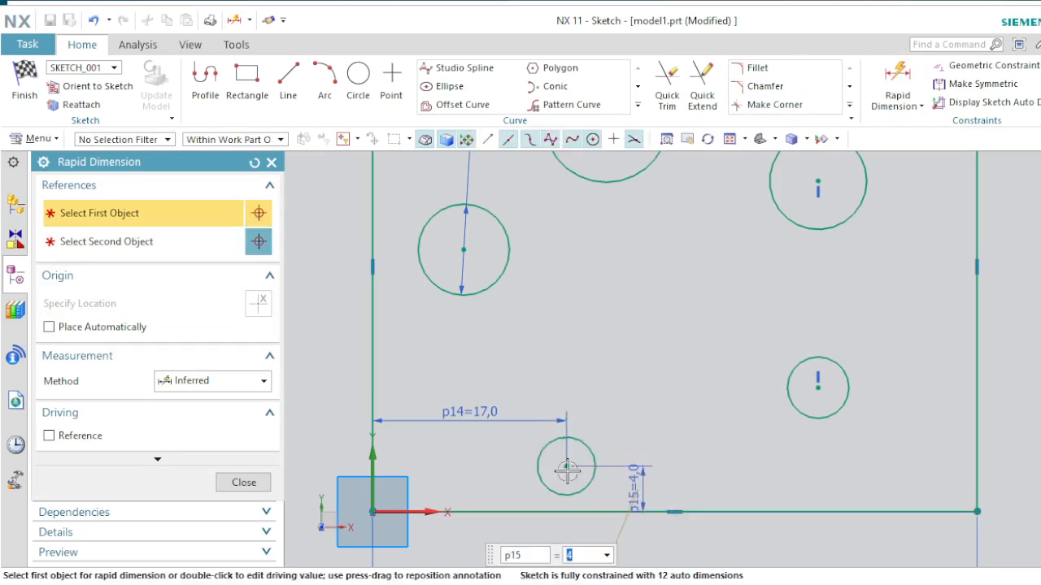
click(244, 483)
scroll(559, 454, down, 1)
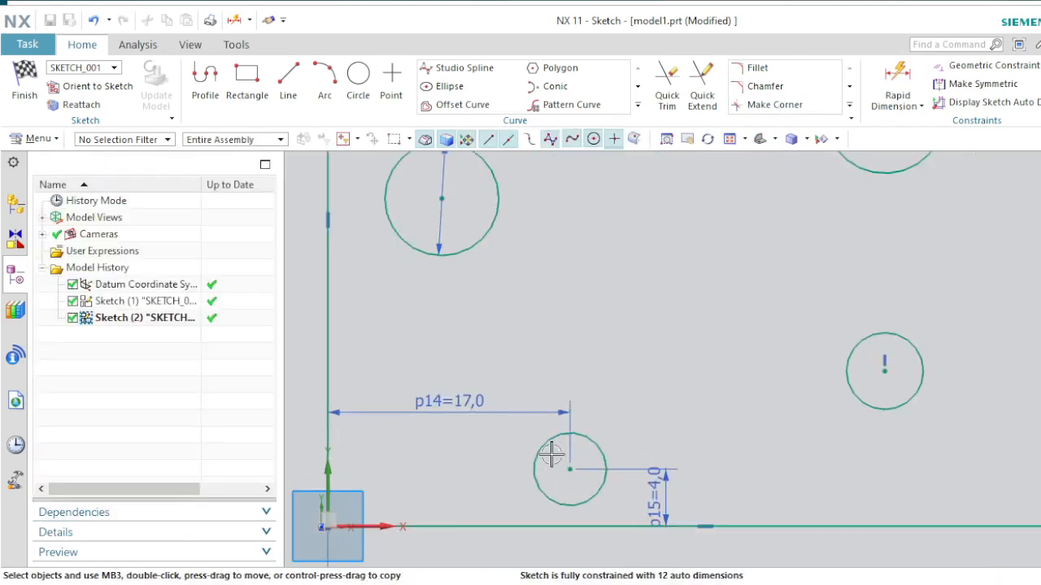
click(898, 80)
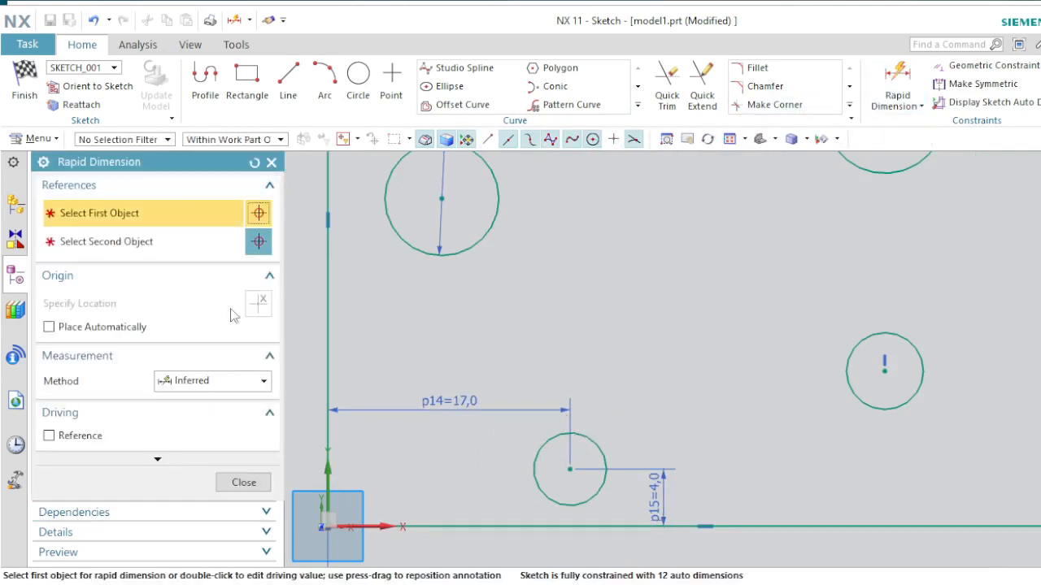
click(249, 383)
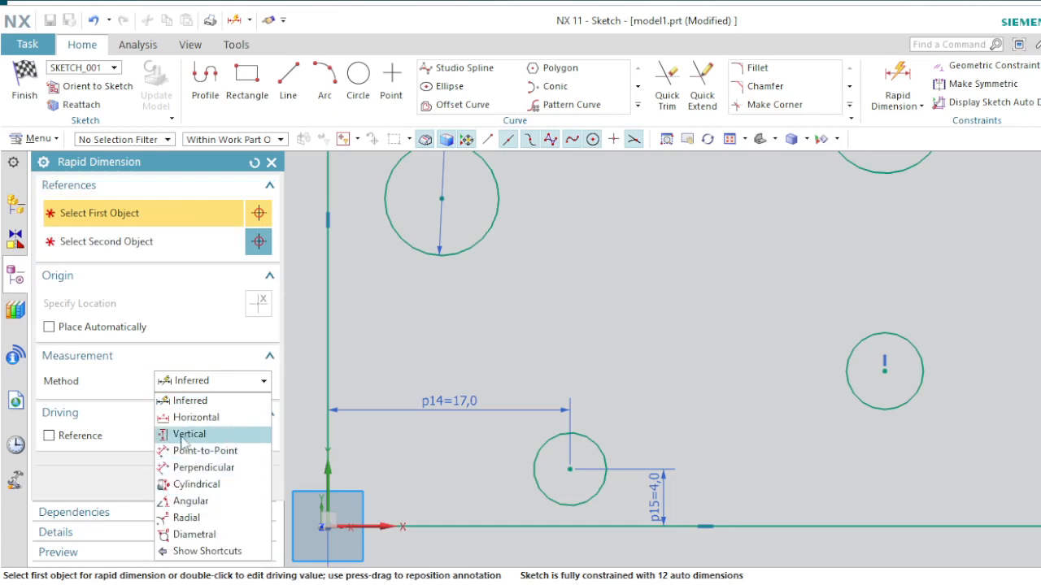
click(198, 485)
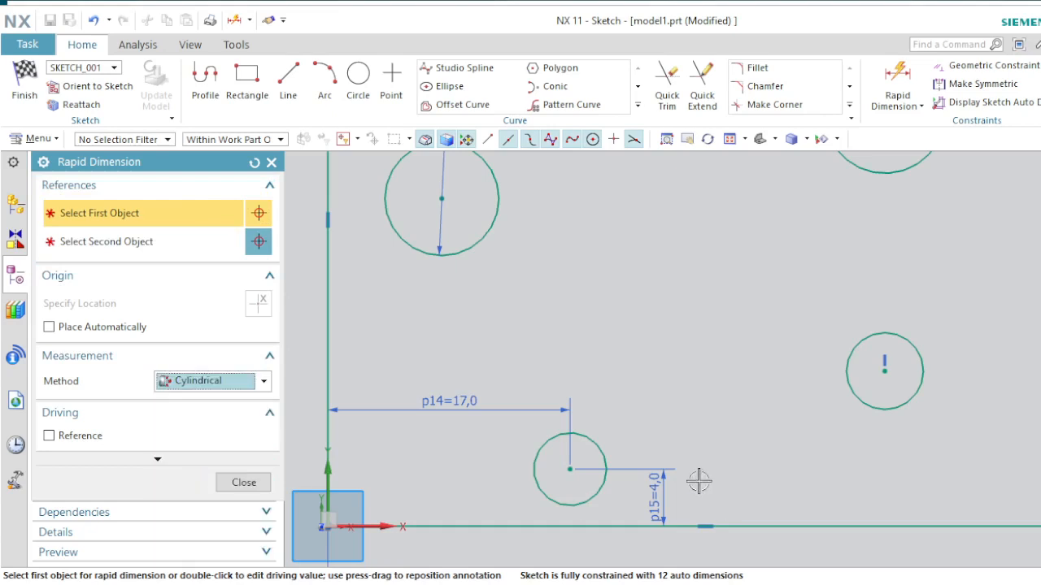
click(587, 440)
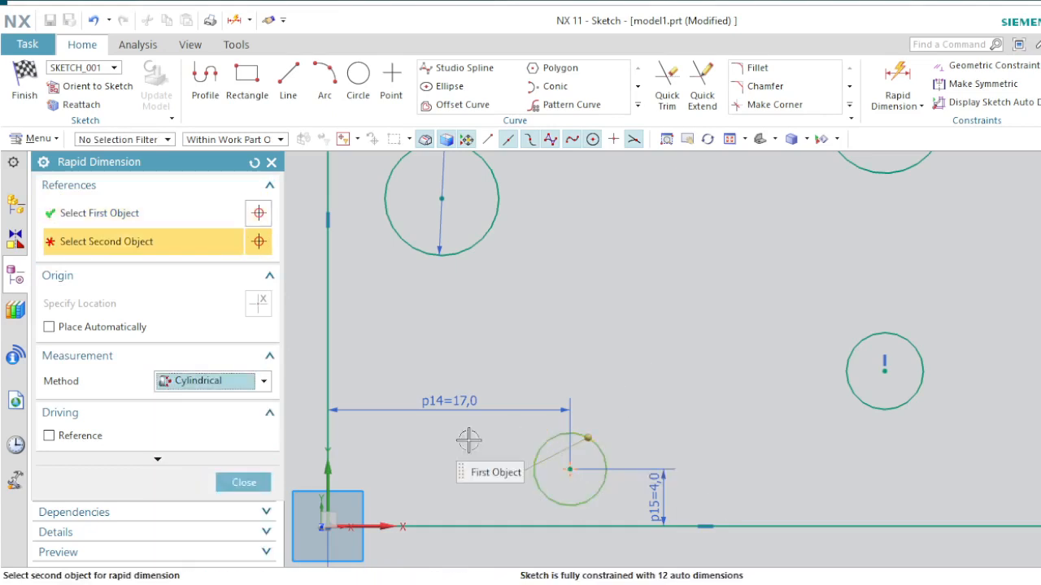
click(259, 484)
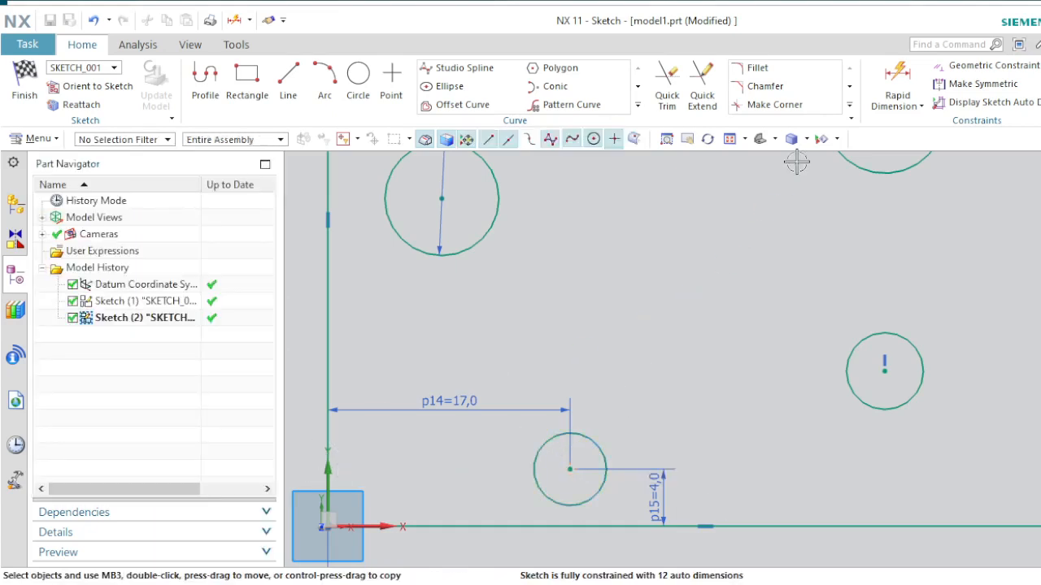
- Add a diameter dimension of 3 to the small lower-left circle with the Radial Dimension command
click(898, 106)
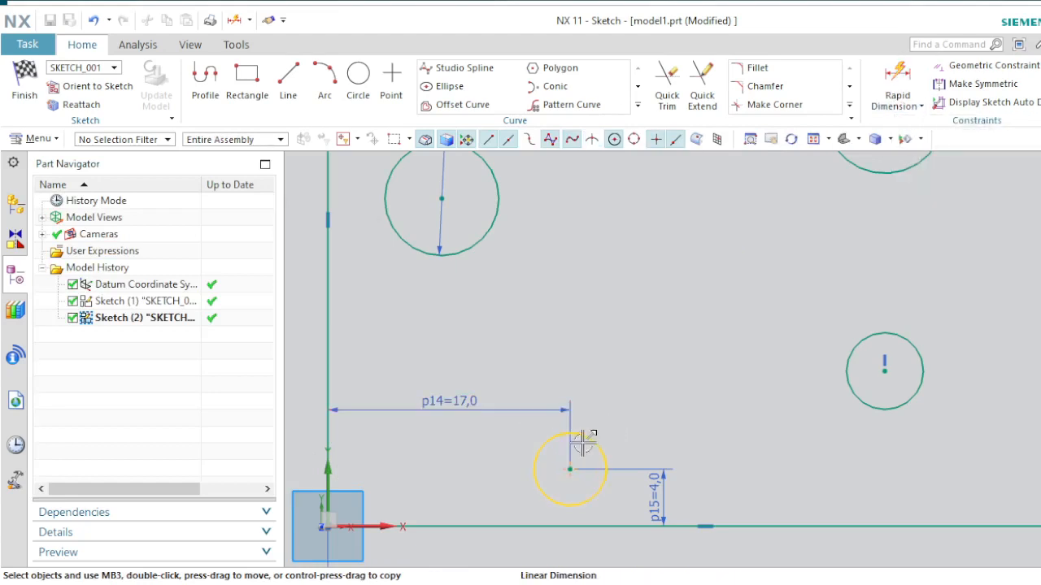
click(922, 106)
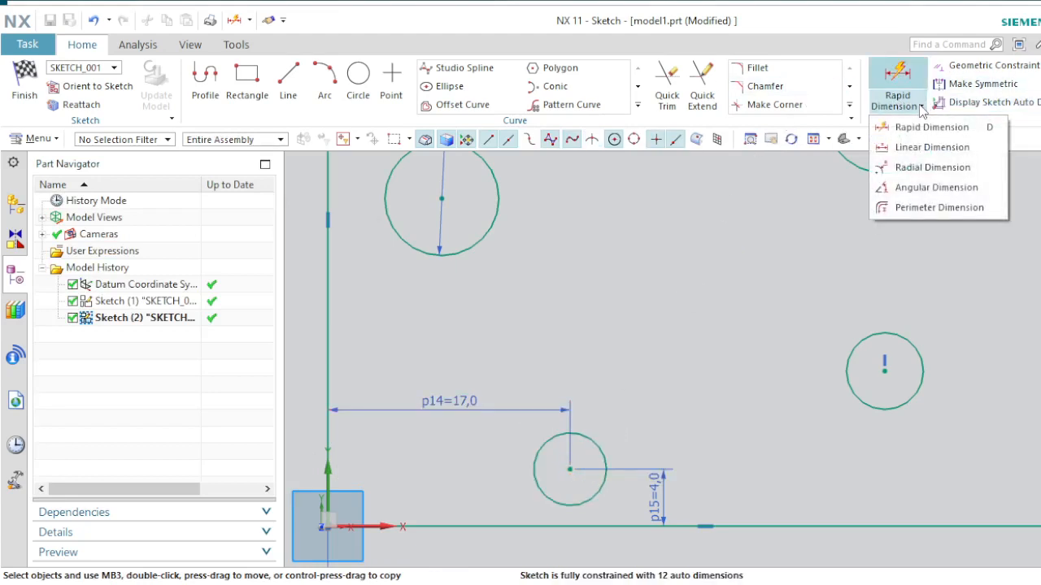
click(910, 169)
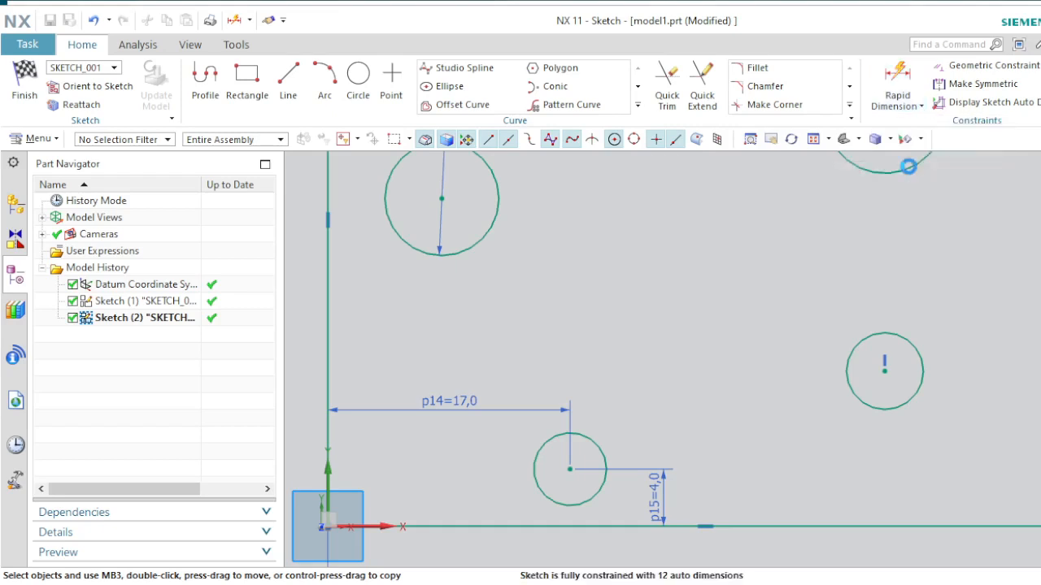
click(594, 444)
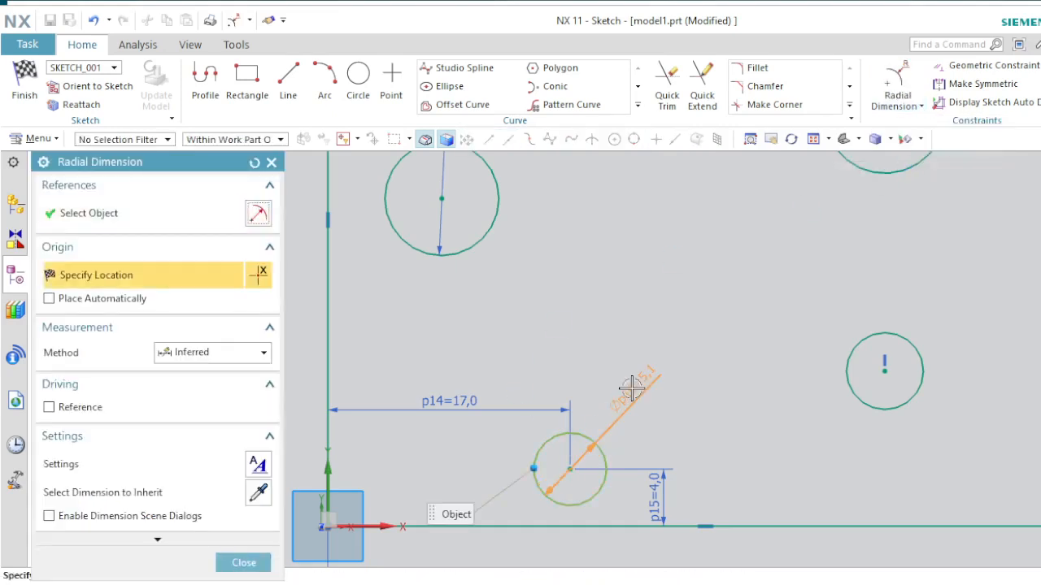
click(632, 389)
click(633, 388)
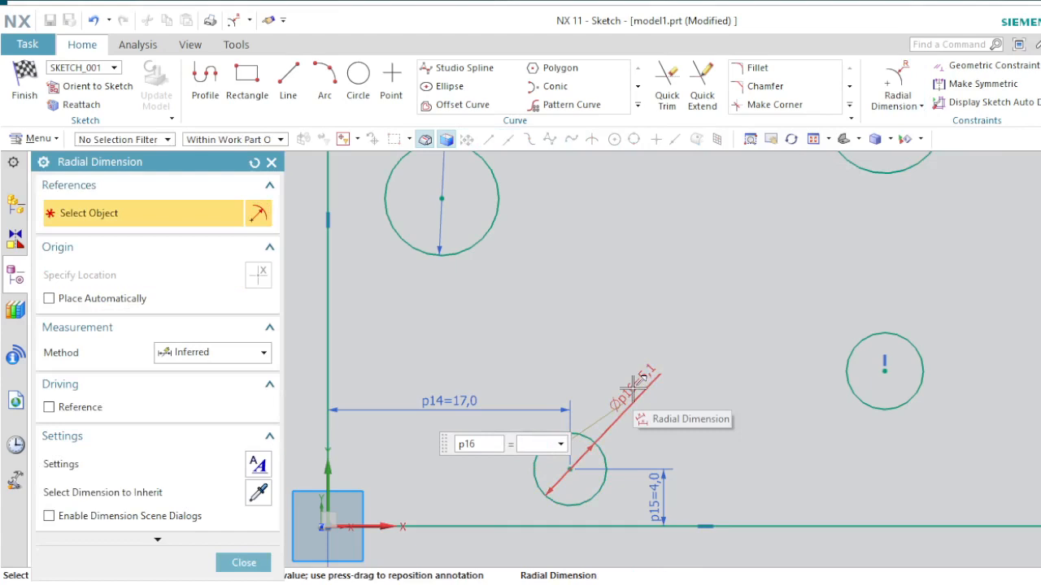
text(3)
key(Return)
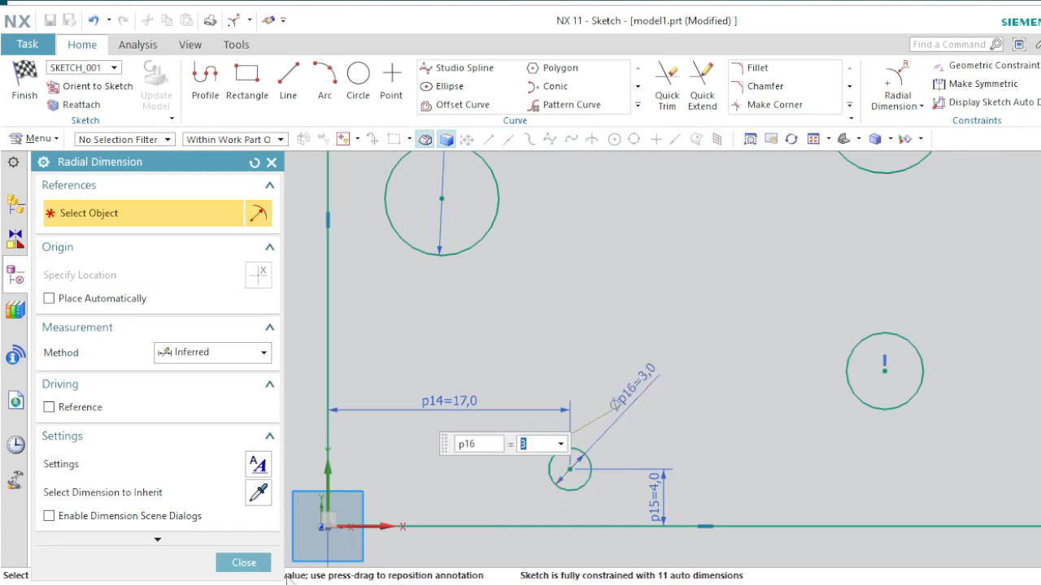
click(243, 563)
scroll(608, 437, down, 3)
scroll(610, 431, up, 1)
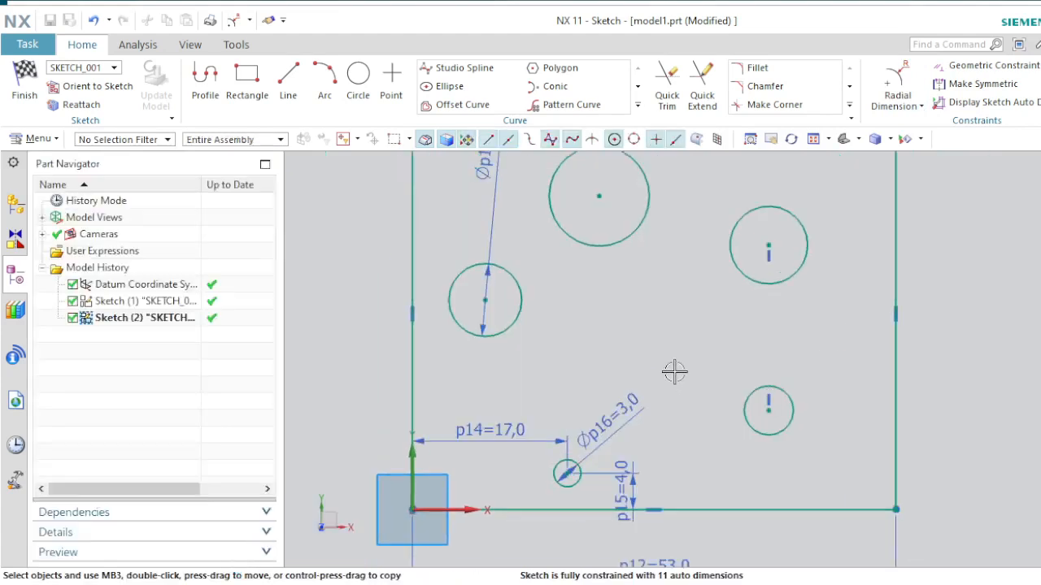
scroll(632, 399, down, 1)
scroll(625, 389, up, 1)
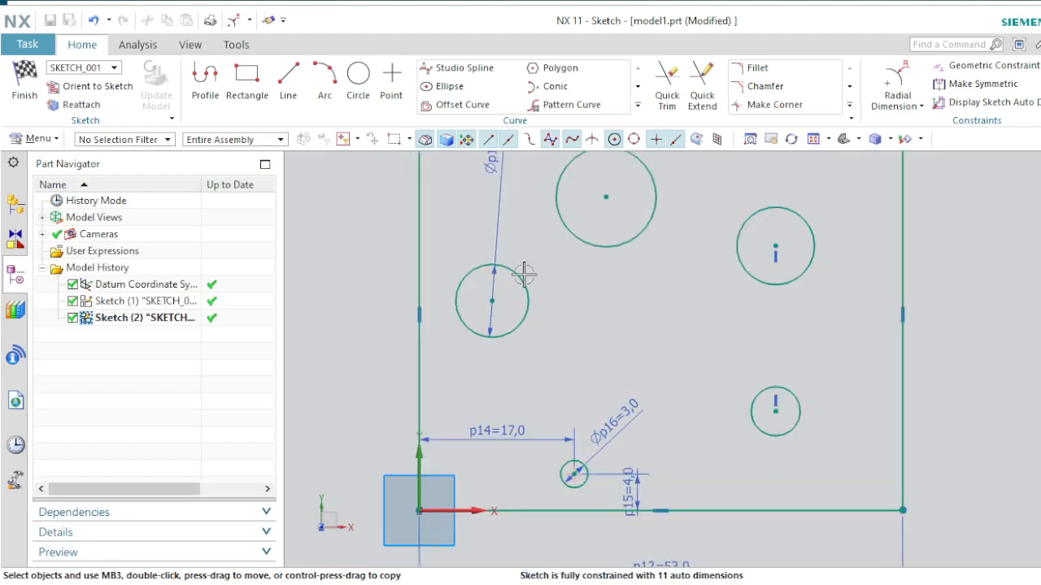
scroll(540, 432, down, 2)
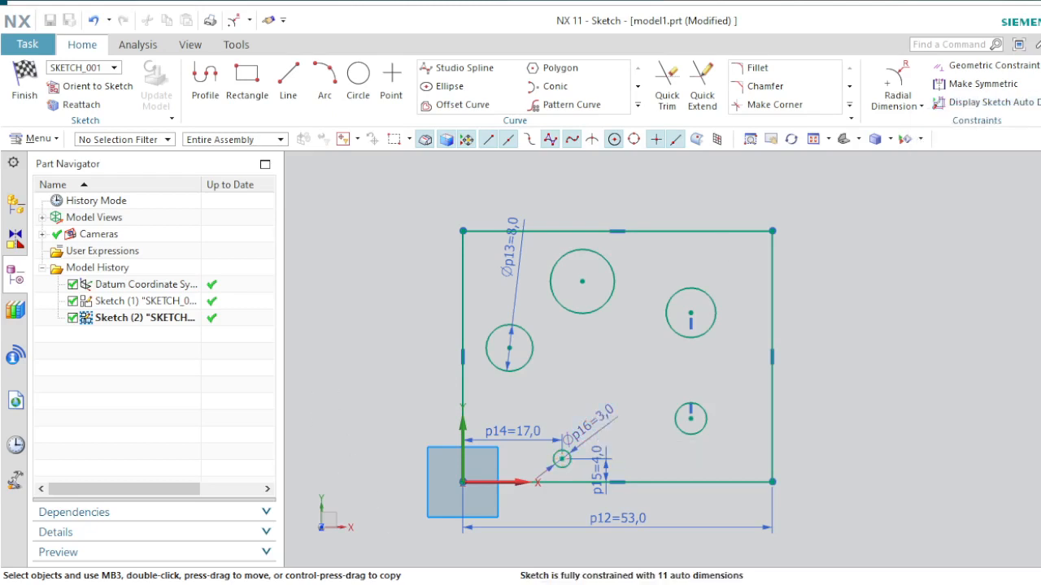
- Switch to the browser and read the Arbor Press Base sketch and geometric constraint instructions on pages 48–49 of NX12forEngineeringDesign.pdf
key(alt+Tab)
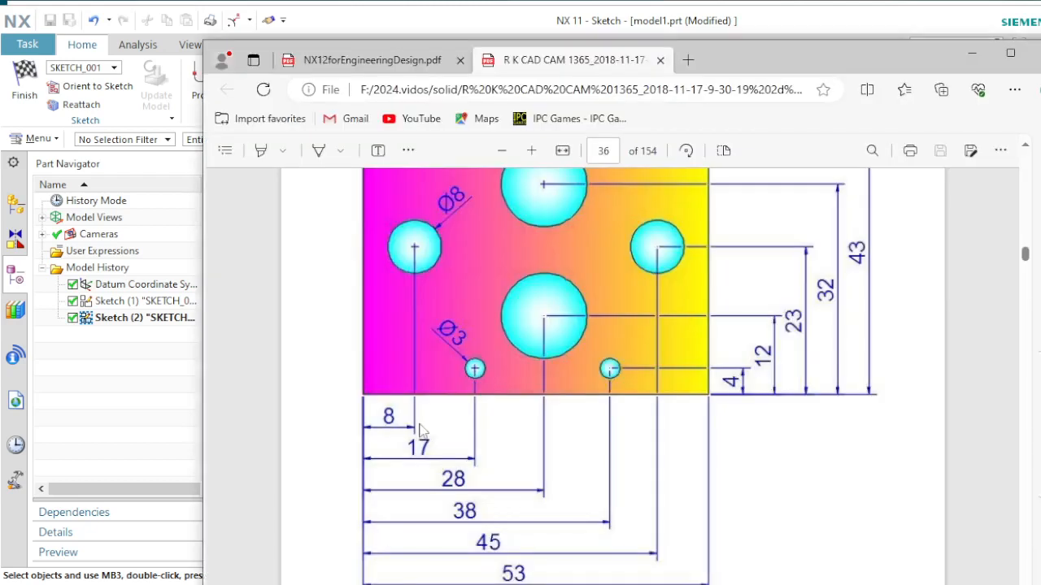
click(362, 64)
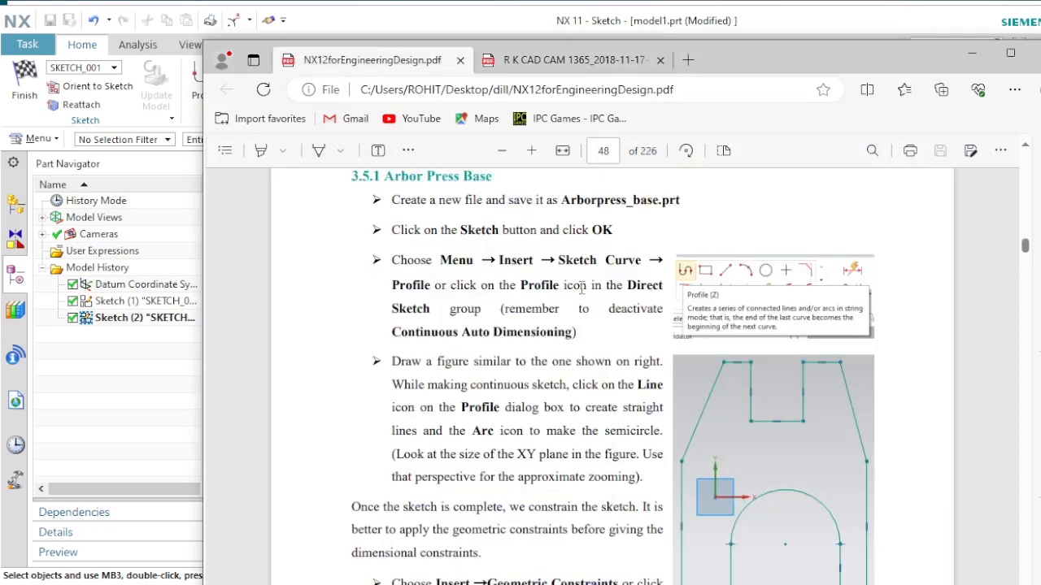
scroll(707, 440, down, 2)
scroll(701, 440, up, 2)
scroll(699, 440, down, 5)
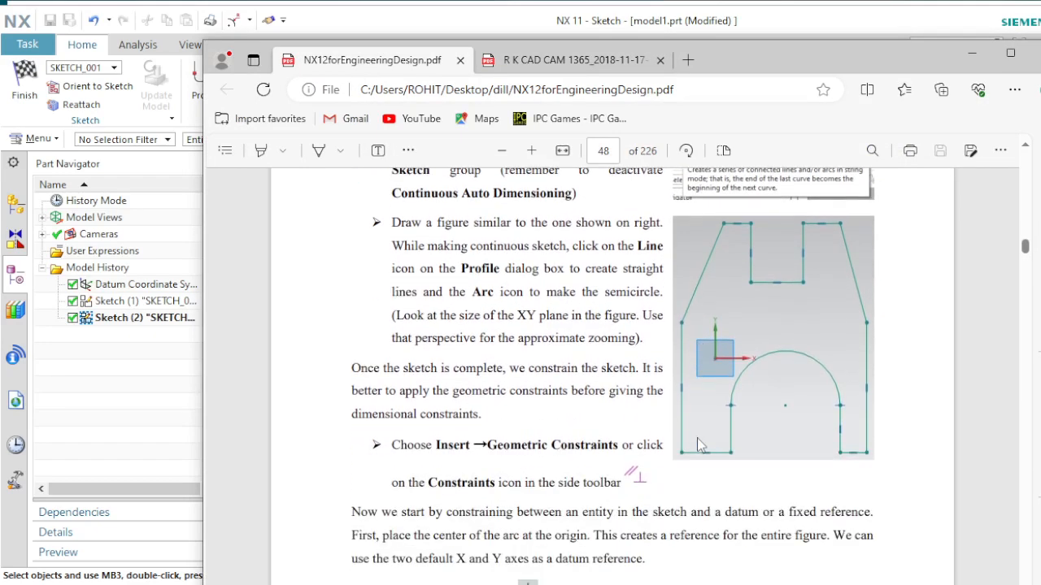
scroll(701, 445, down, 5)
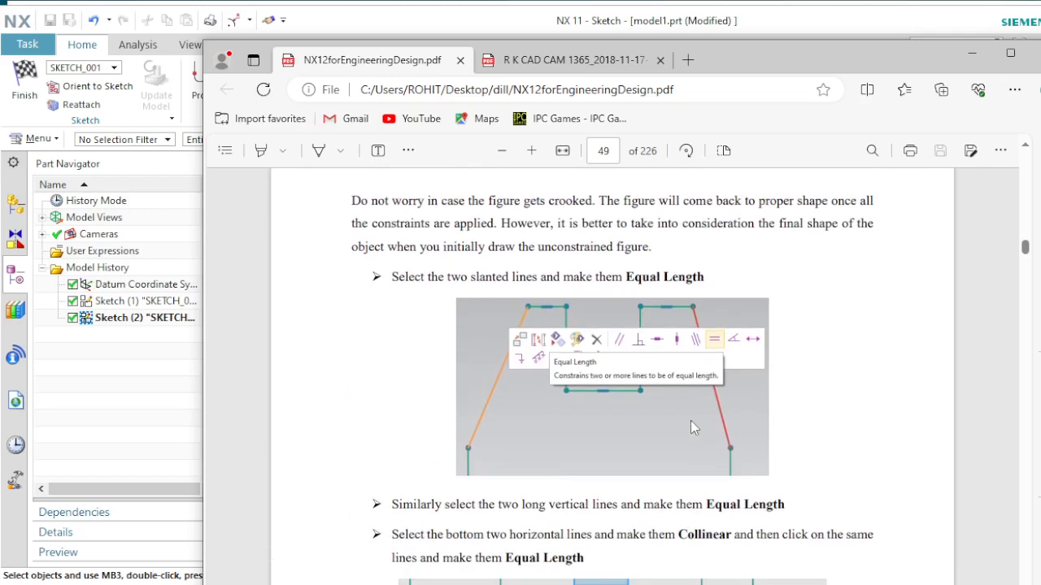
scroll(691, 421, down, 2)
scroll(642, 407, up, 2)
scroll(602, 374, down, 2)
scroll(603, 377, down, 4)
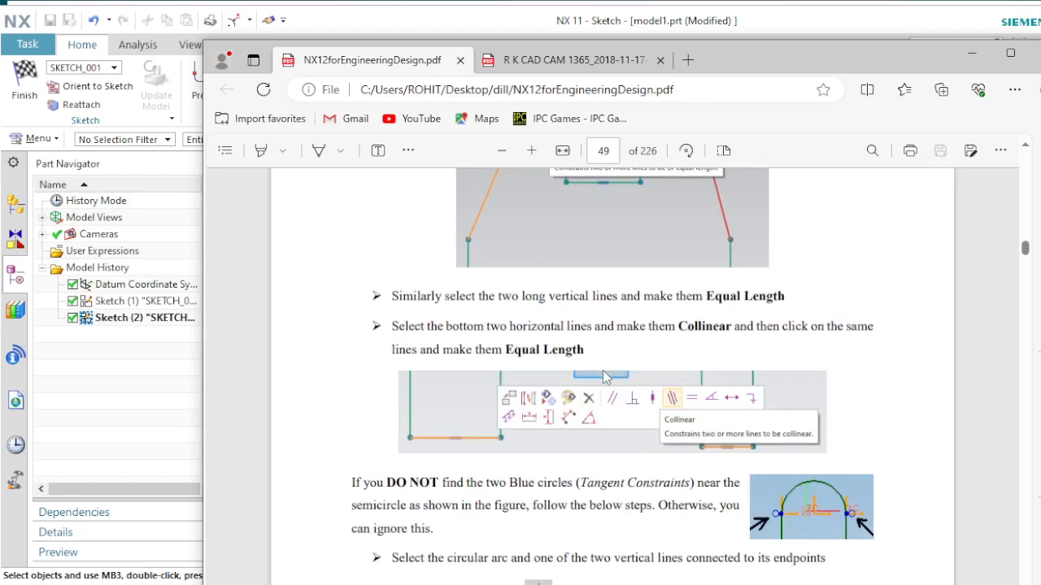
scroll(603, 377, down, 4)
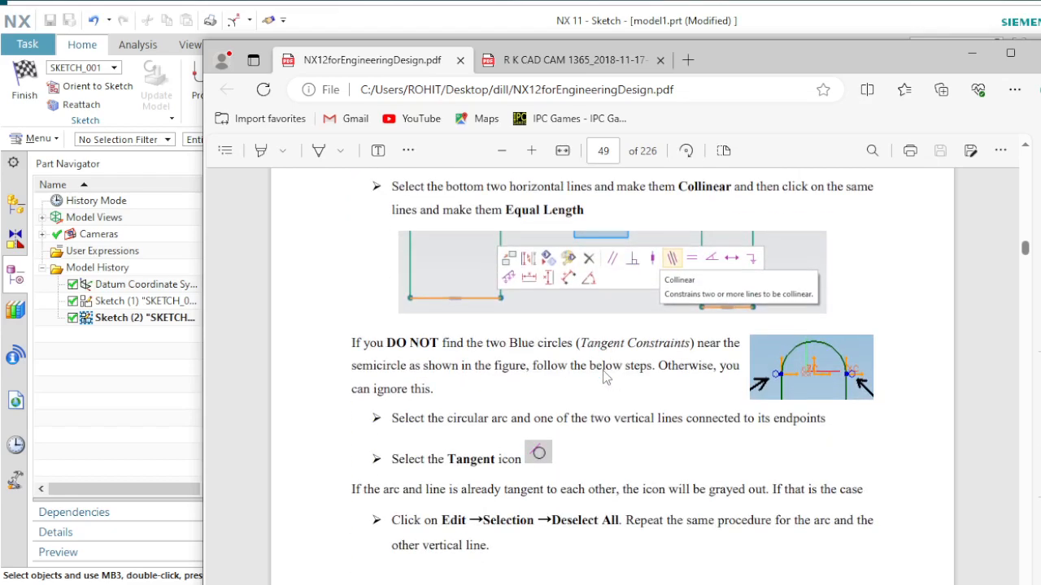
- Review the Arbor Press Base dimensioning figures and the extrusion instructions on pages 50–52 of the NX 12 guide
scroll(603, 377, down, 13)
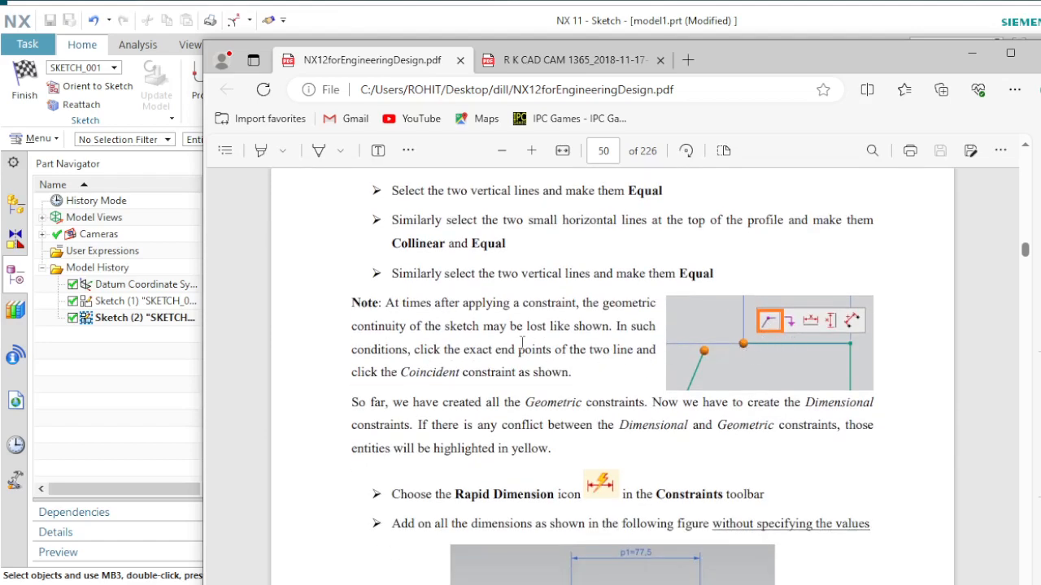
scroll(495, 334, down, 14)
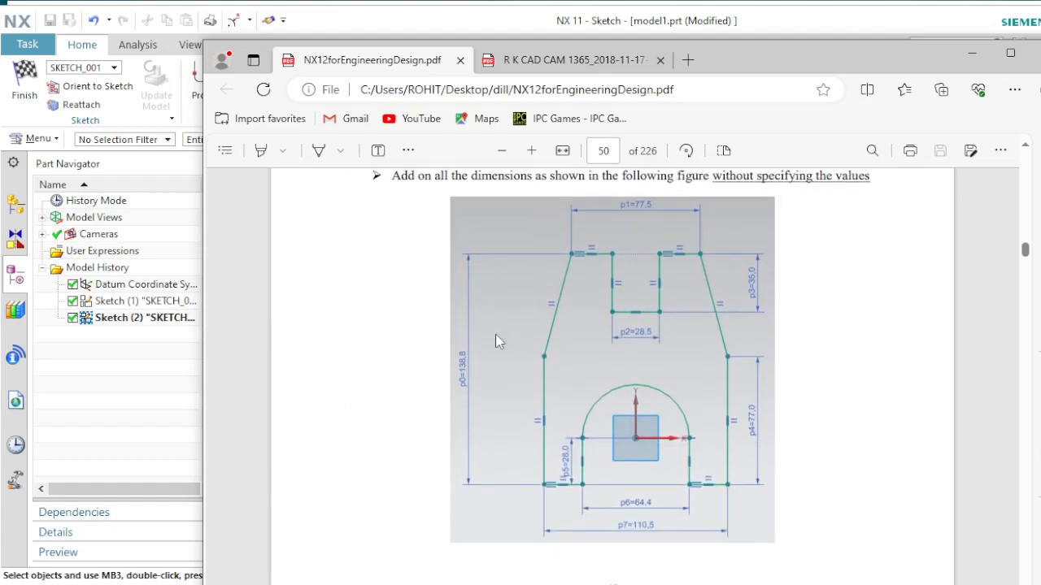
scroll(659, 386, up, 4)
scroll(658, 383, down, 20)
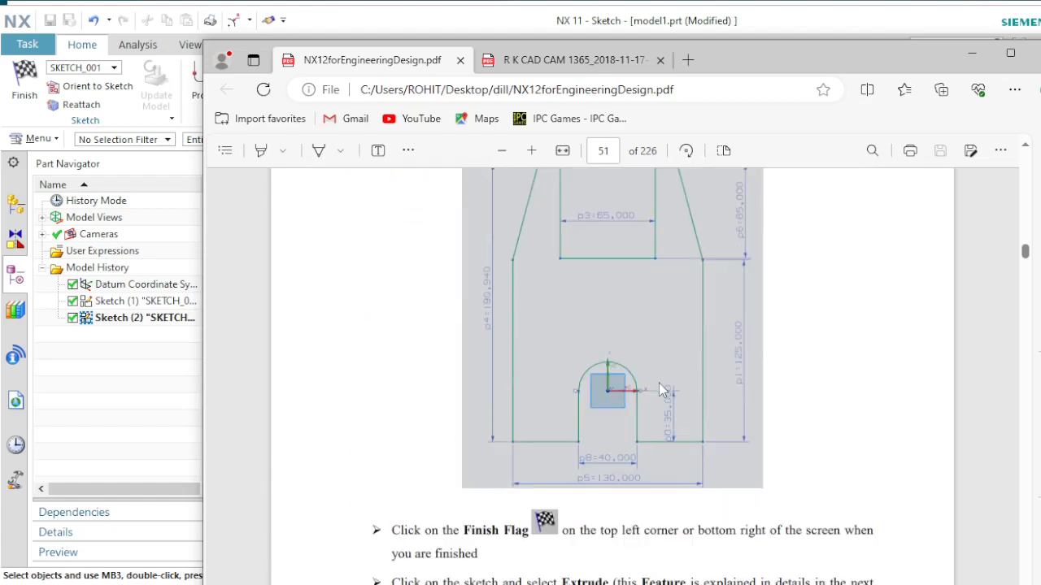
scroll(659, 383, down, 20)
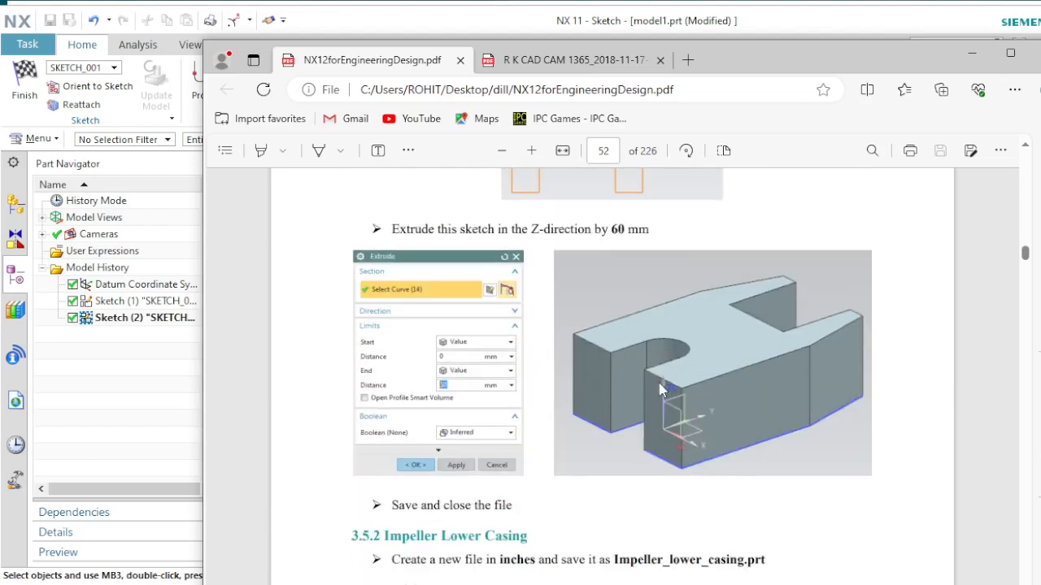
scroll(661, 389, down, 5)
scroll(660, 389, up, 2)
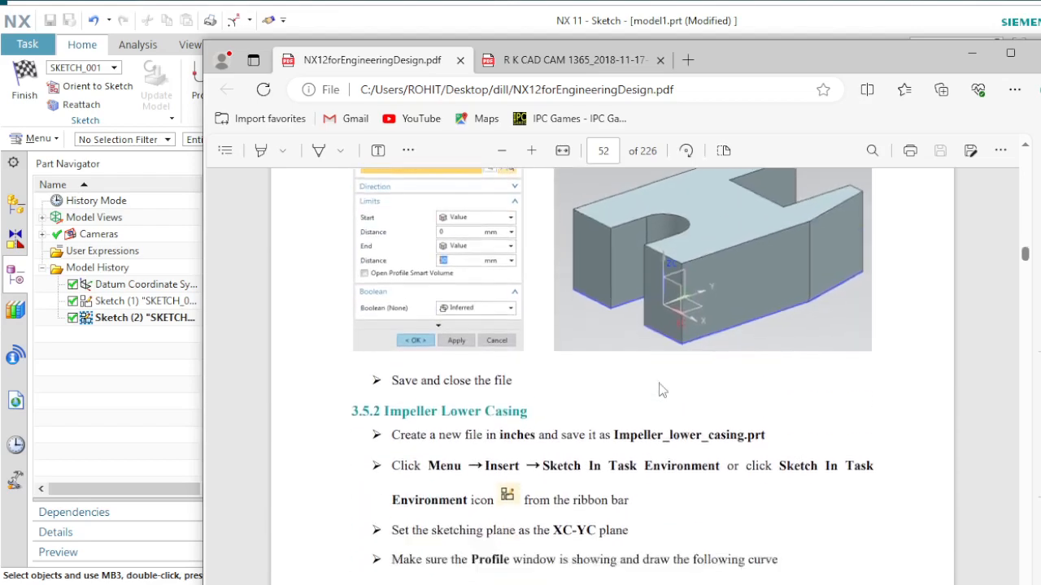
scroll(660, 390, down, 1)
scroll(660, 390, up, 3)
scroll(660, 389, up, 1)
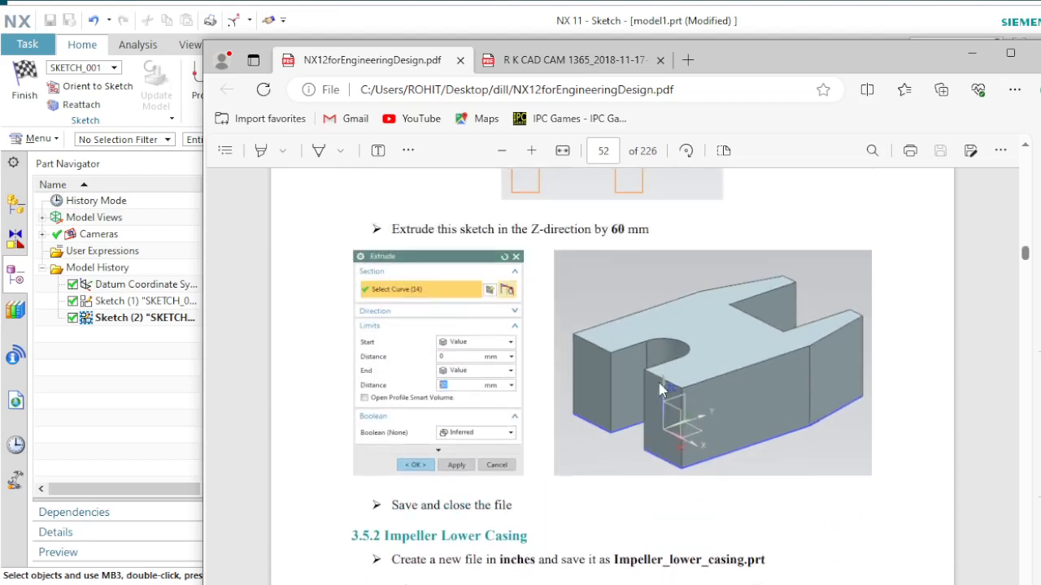
- Read through the Impeller Lower Casing tutorial on pages 53–55, covering its profile curve, constraints and Move Object instructions
scroll(634, 371, down, 14)
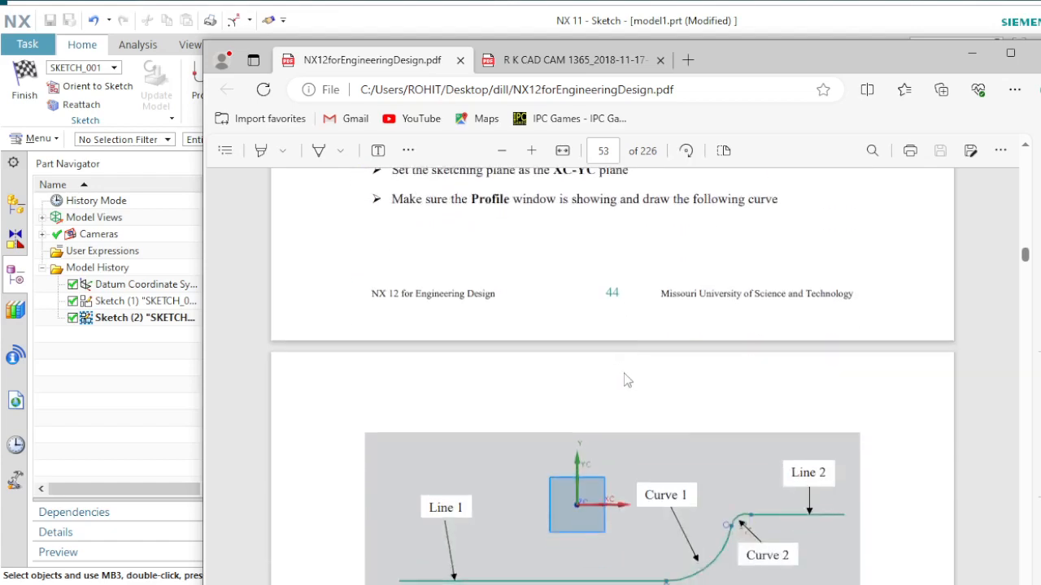
scroll(624, 373, down, 11)
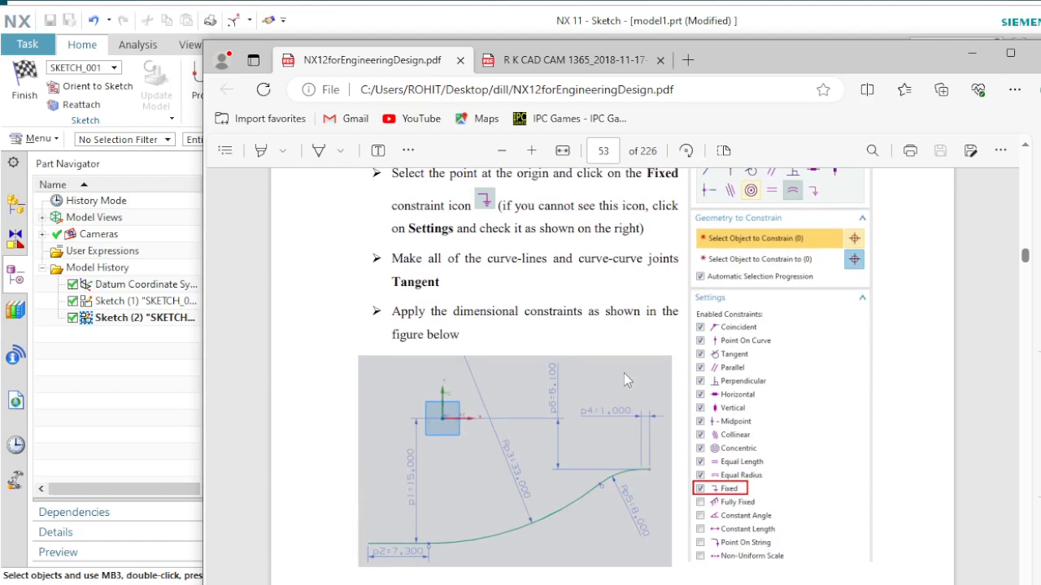
scroll(633, 383, down, 11)
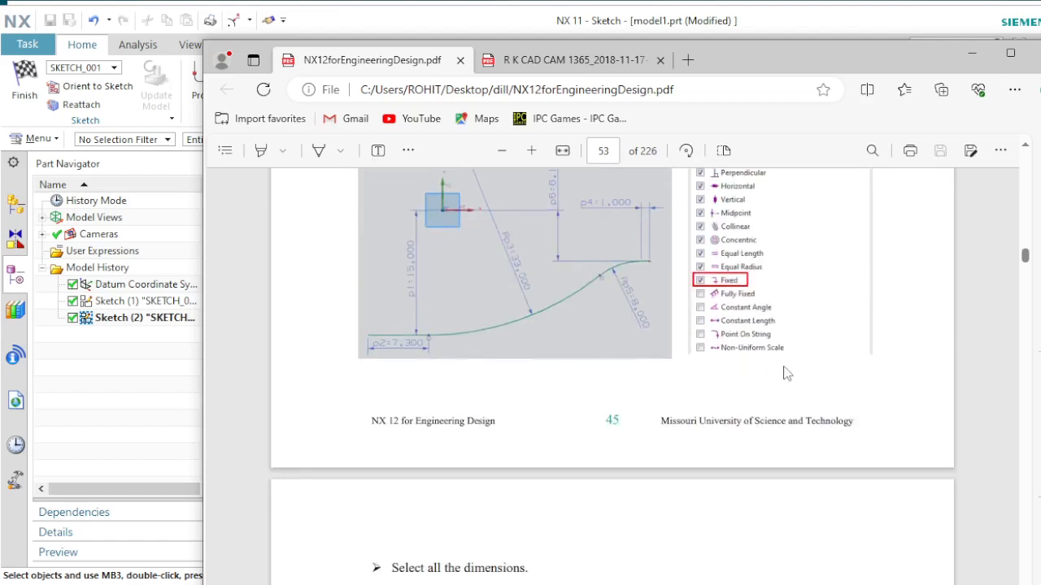
scroll(782, 384, down, 18)
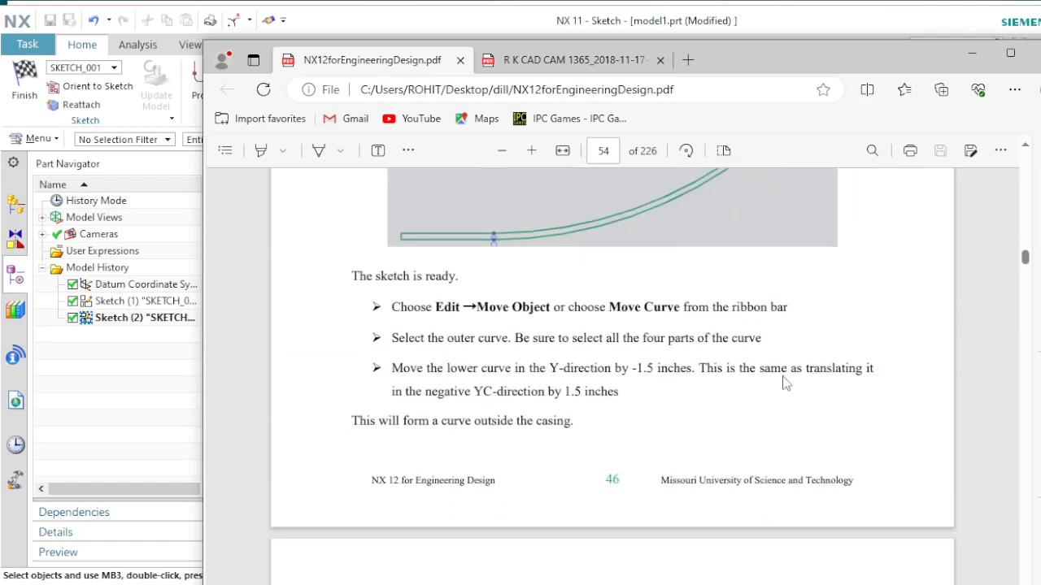
scroll(786, 384, up, 15)
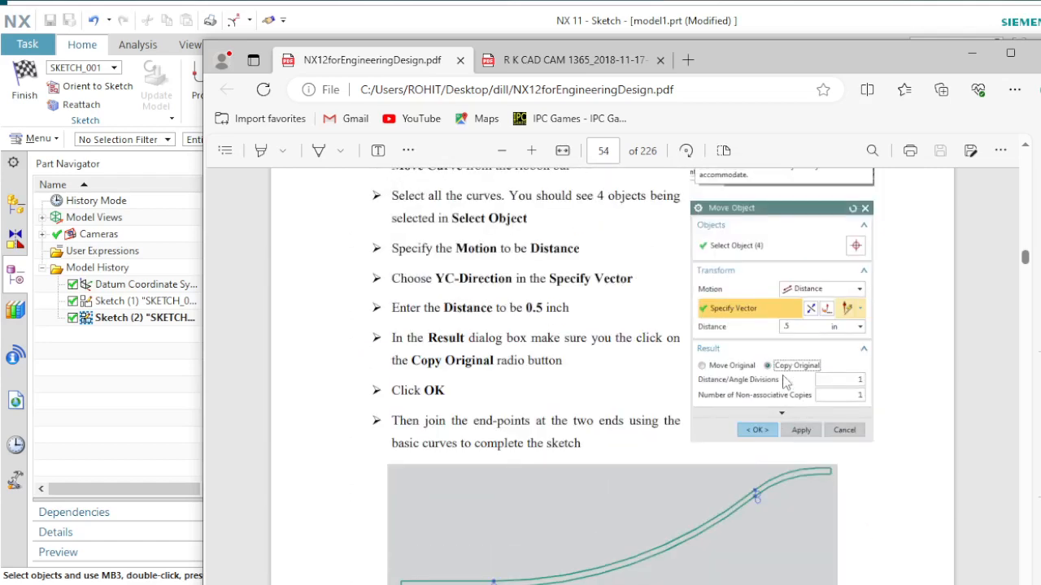
scroll(785, 383, down, 20)
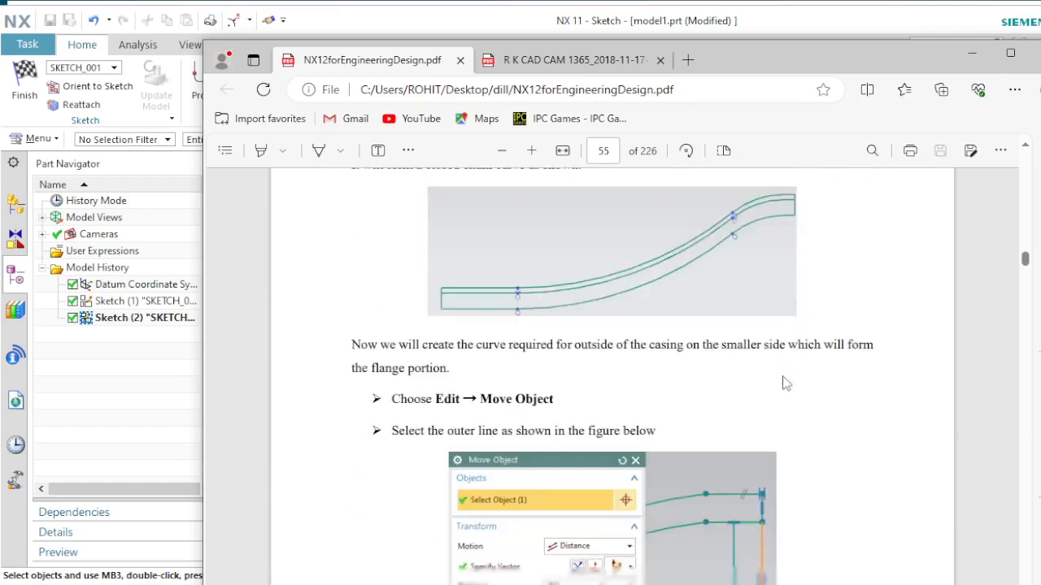
- Examine the Impeller sketch tutorial on pages 56–57, including its arcs, tangent constraints and radius dimensions
scroll(785, 383, down, 20)
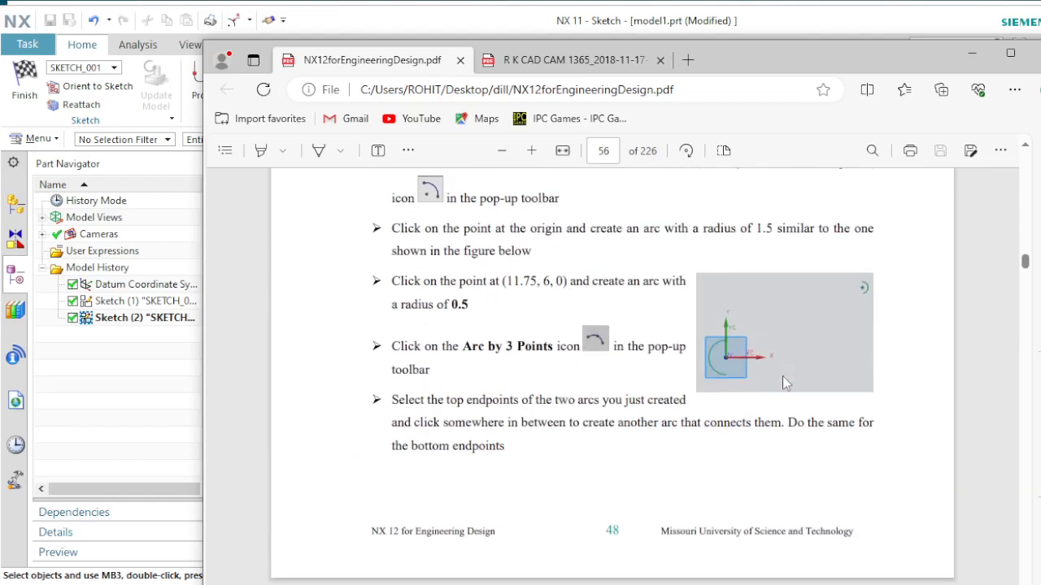
scroll(785, 383, up, 12)
scroll(784, 383, down, 10)
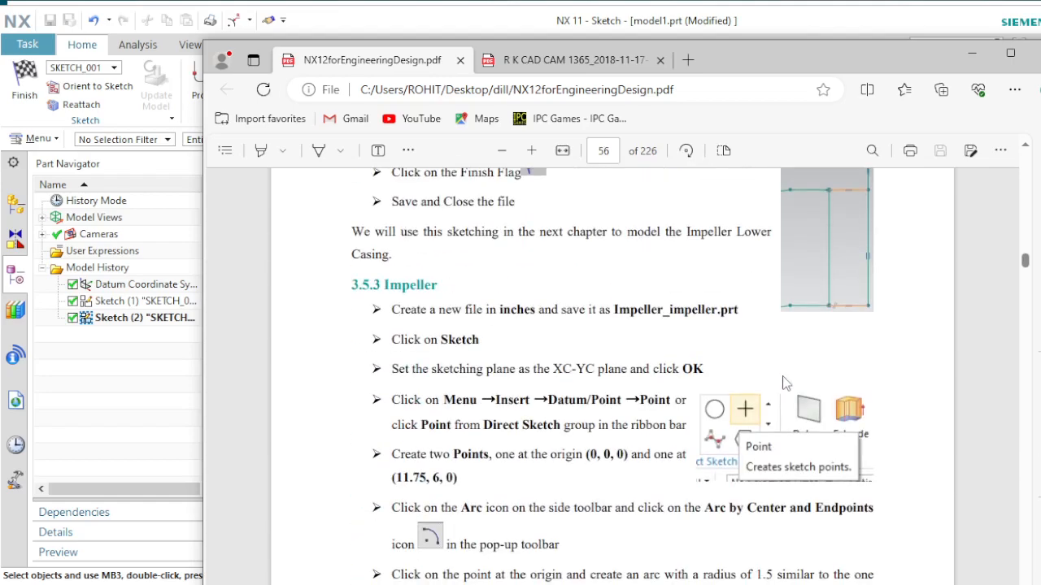
scroll(785, 383, up, 5)
scroll(784, 383, down, 18)
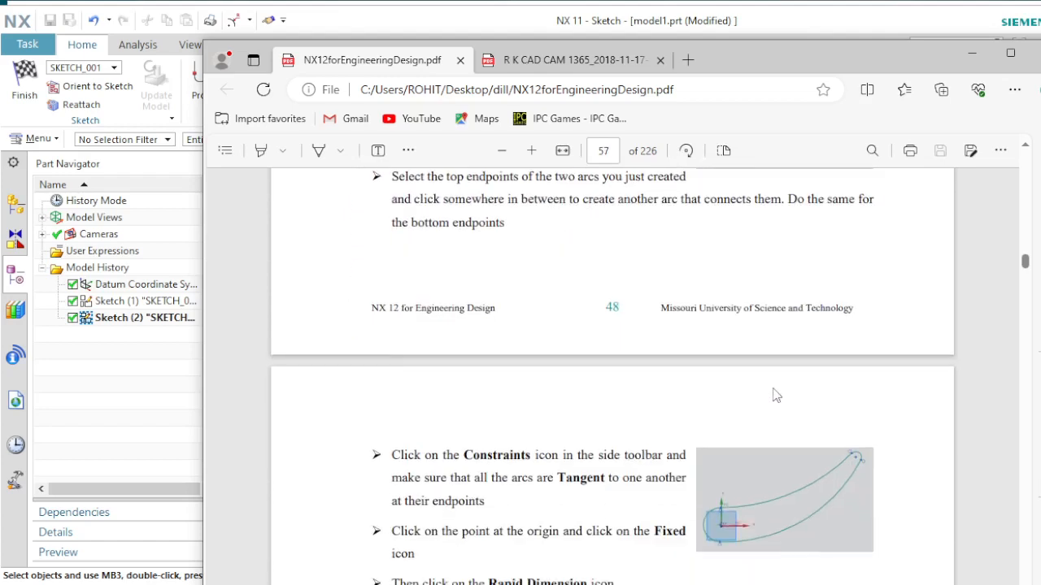
scroll(774, 390, down, 5)
scroll(775, 391, up, 8)
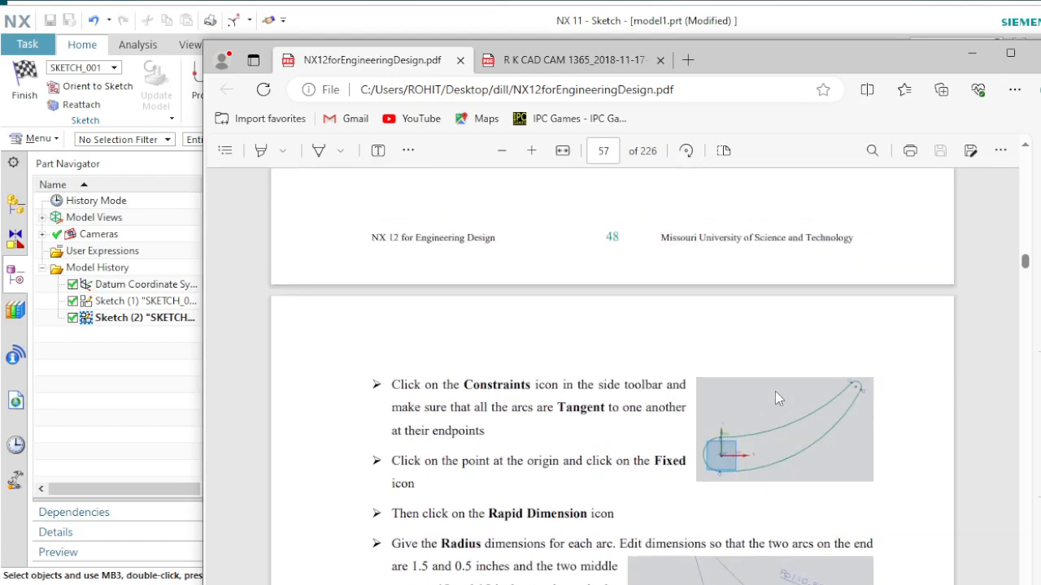
scroll(756, 460, down, 9)
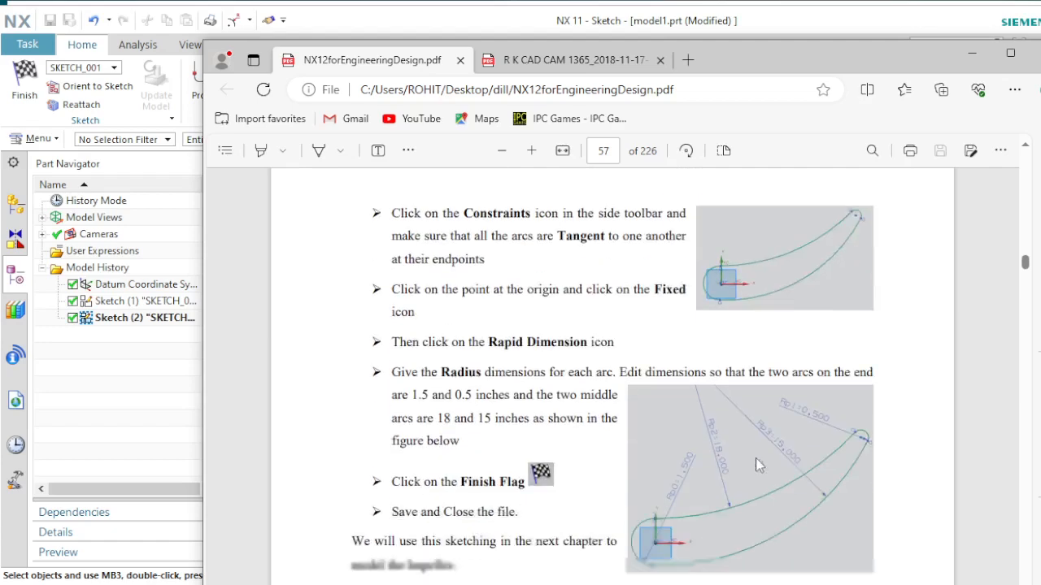
- Look over the circular base and holder sketching exercises on page 58 and the features introduction on page 59
scroll(757, 462, down, 15)
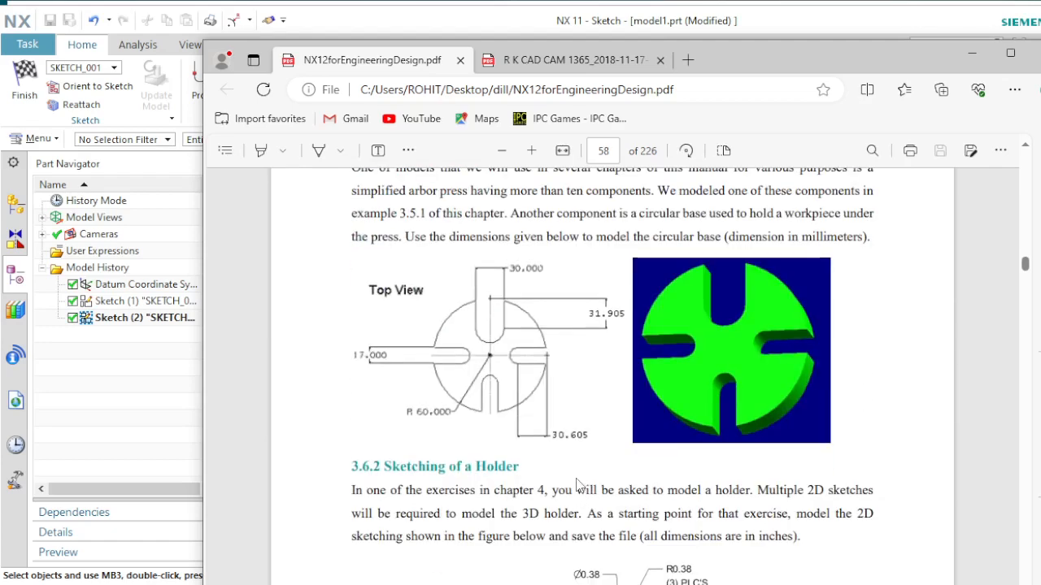
scroll(578, 483, down, 8)
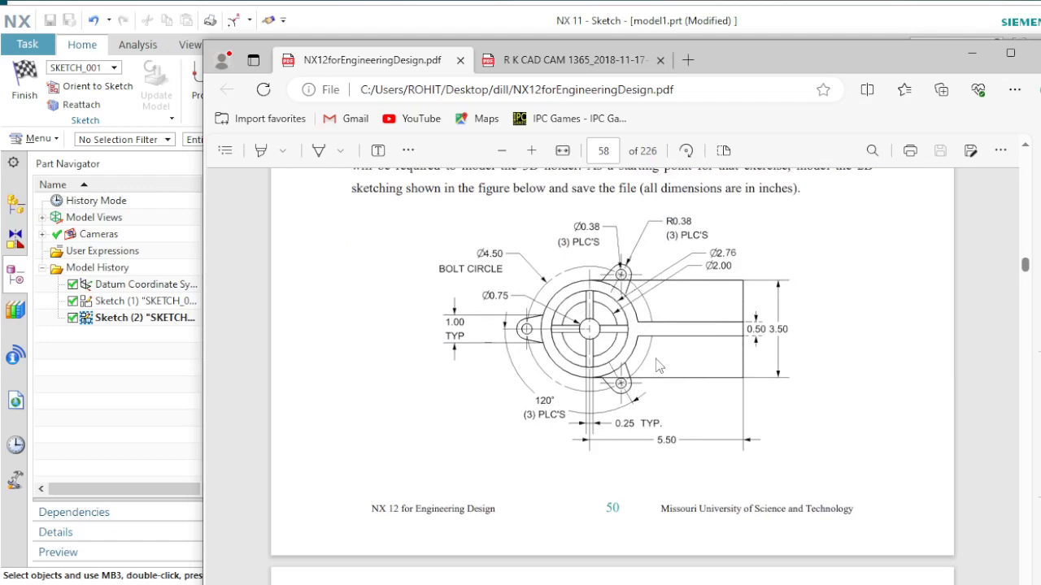
scroll(657, 365, down, 13)
scroll(656, 362, down, 6)
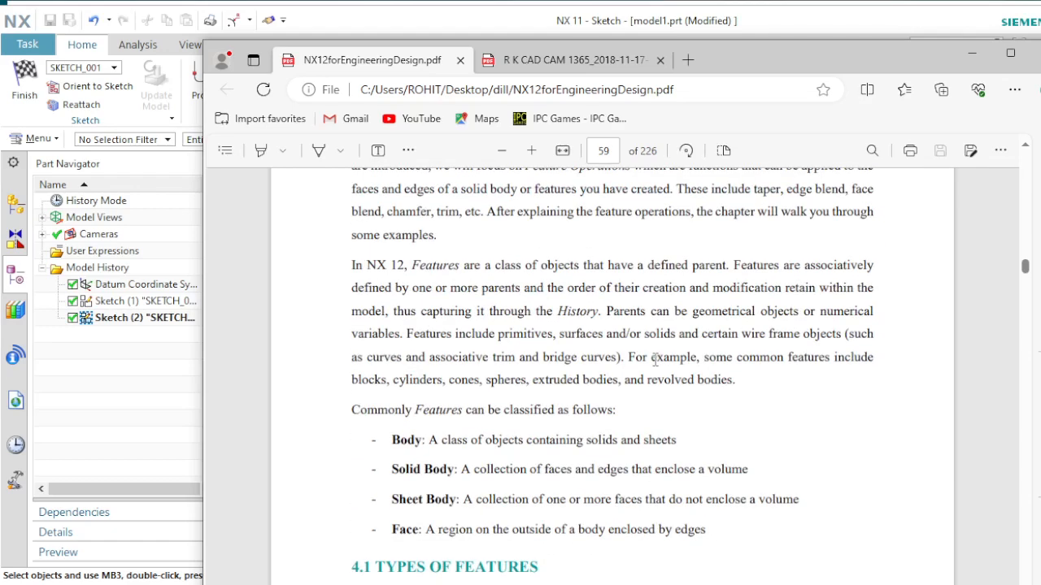